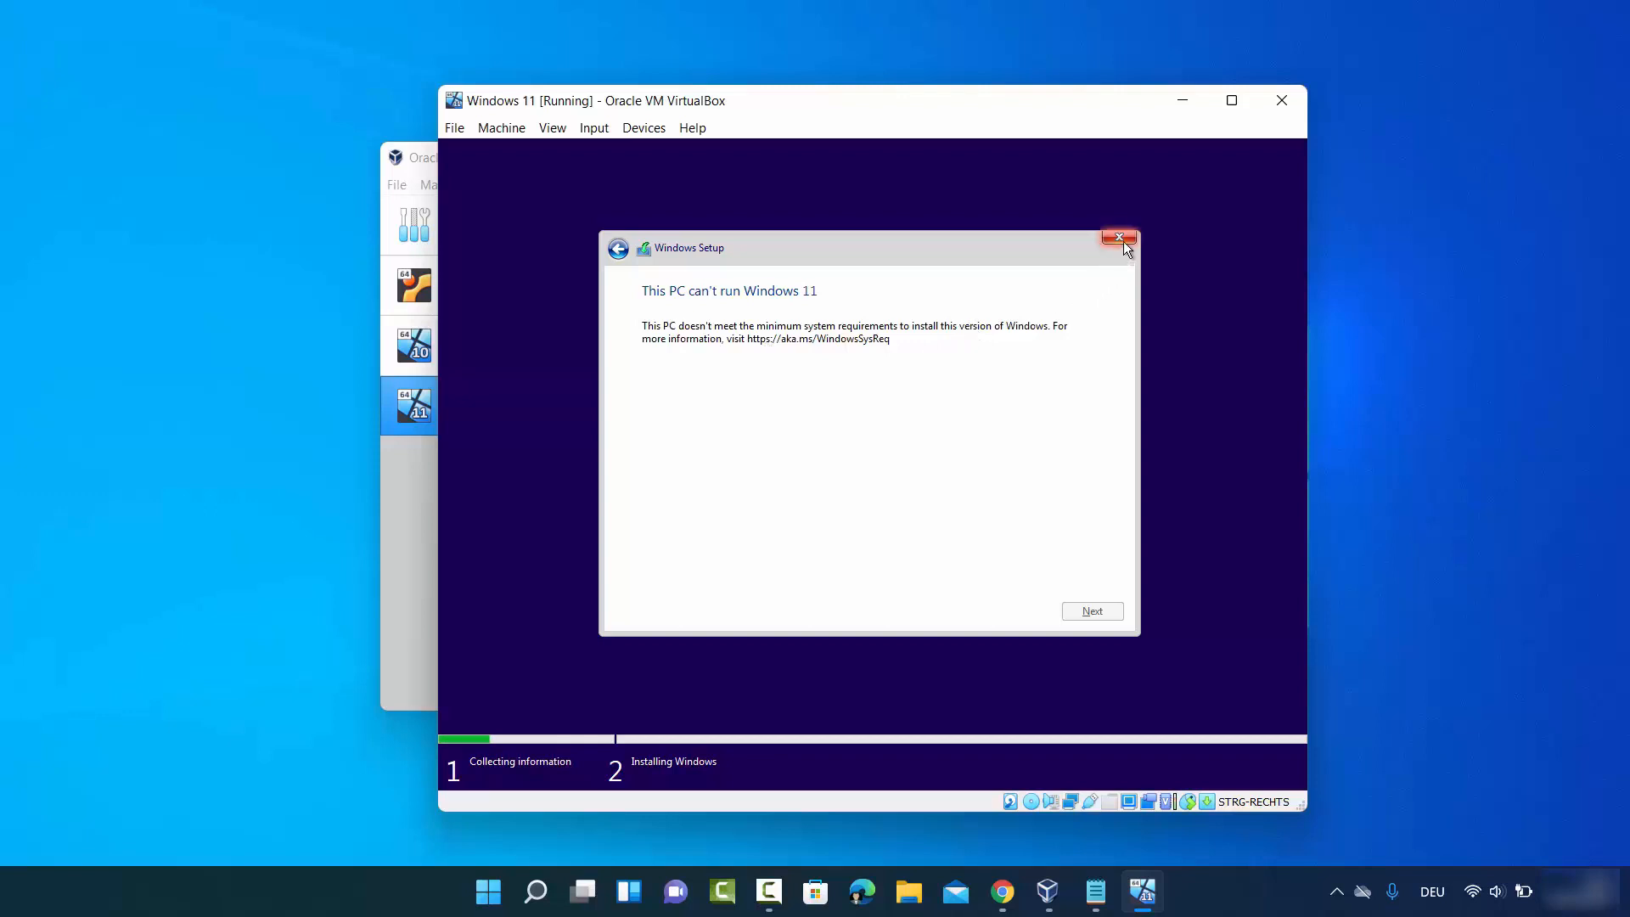
- Quit the Windows 11 setup that reports this PC can't run it, and bring up the VM's close dialog
click(1120, 239)
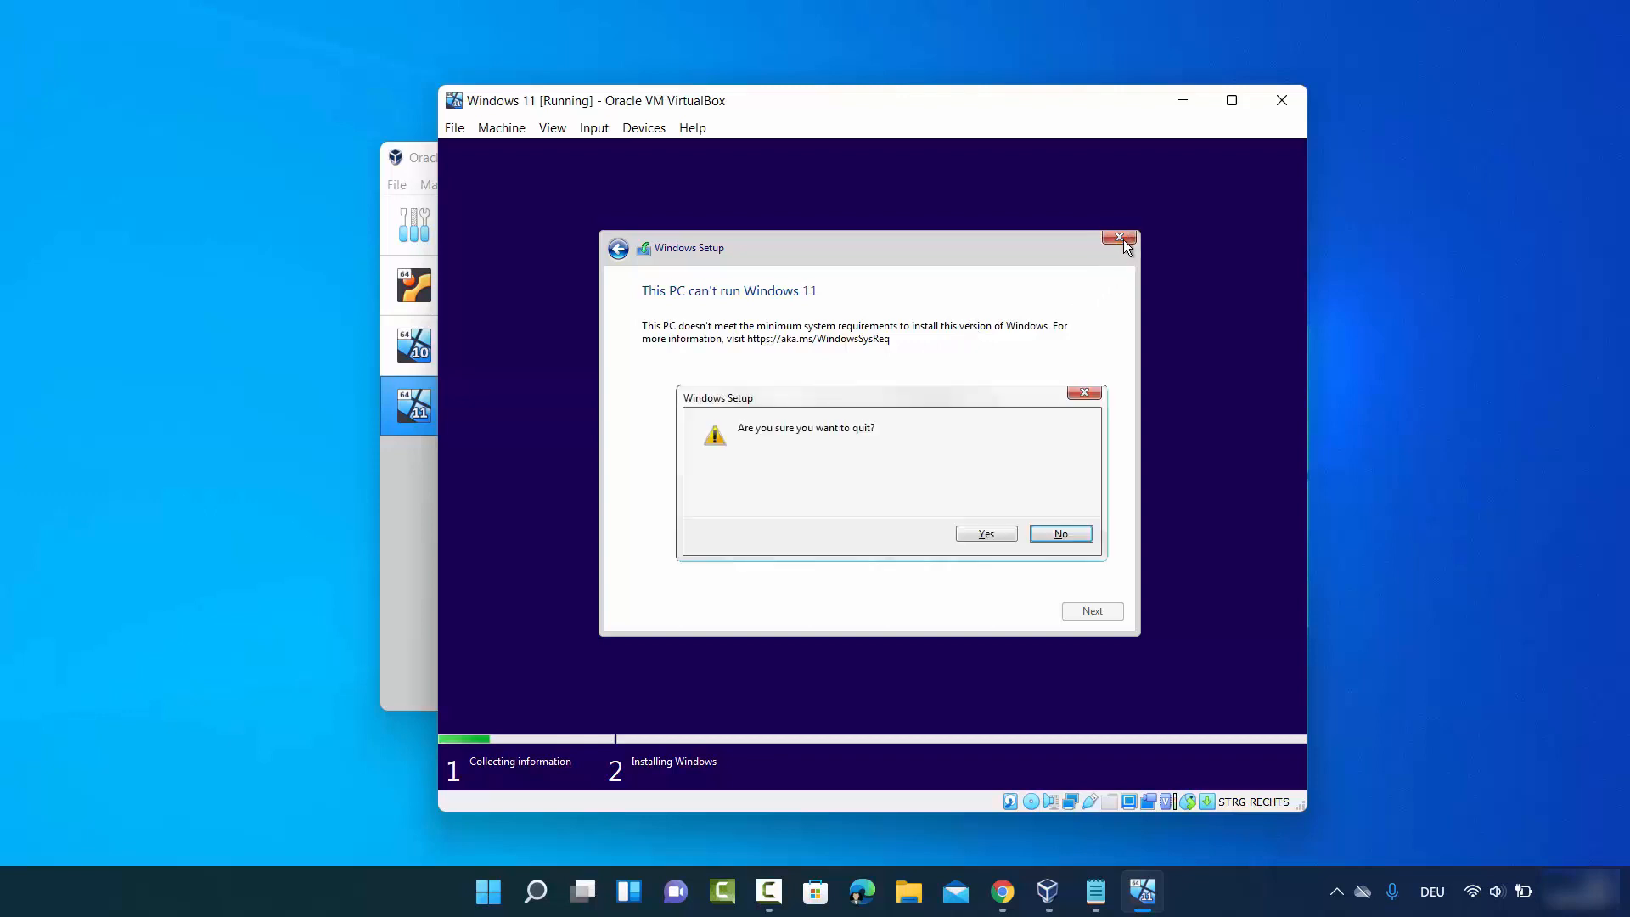
click(967, 531)
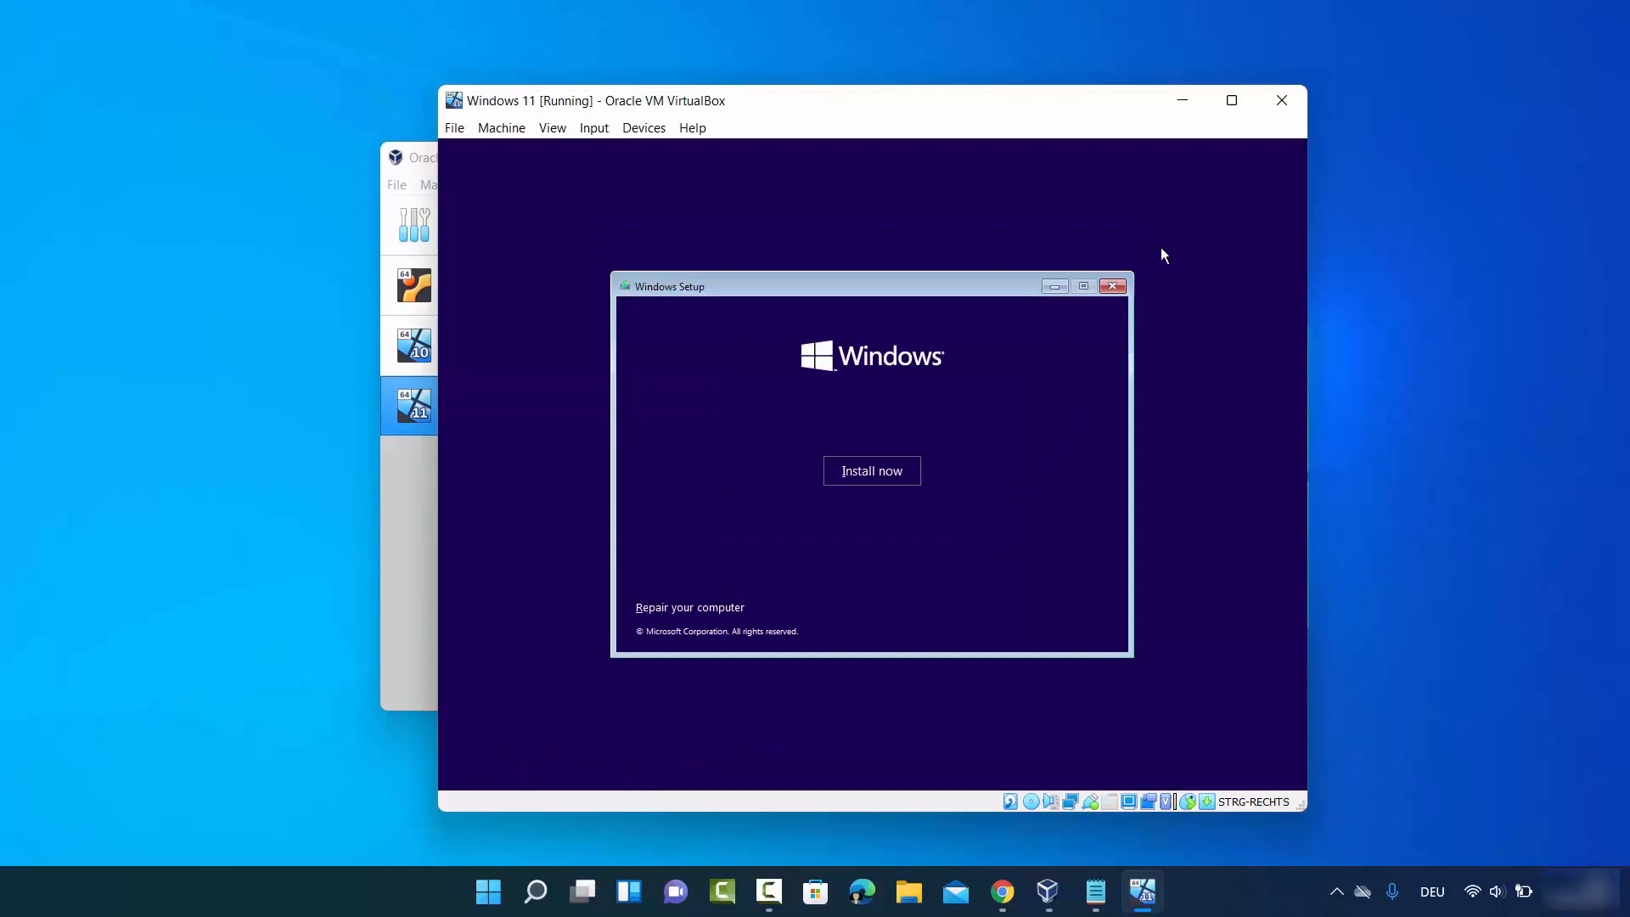
click(1282, 100)
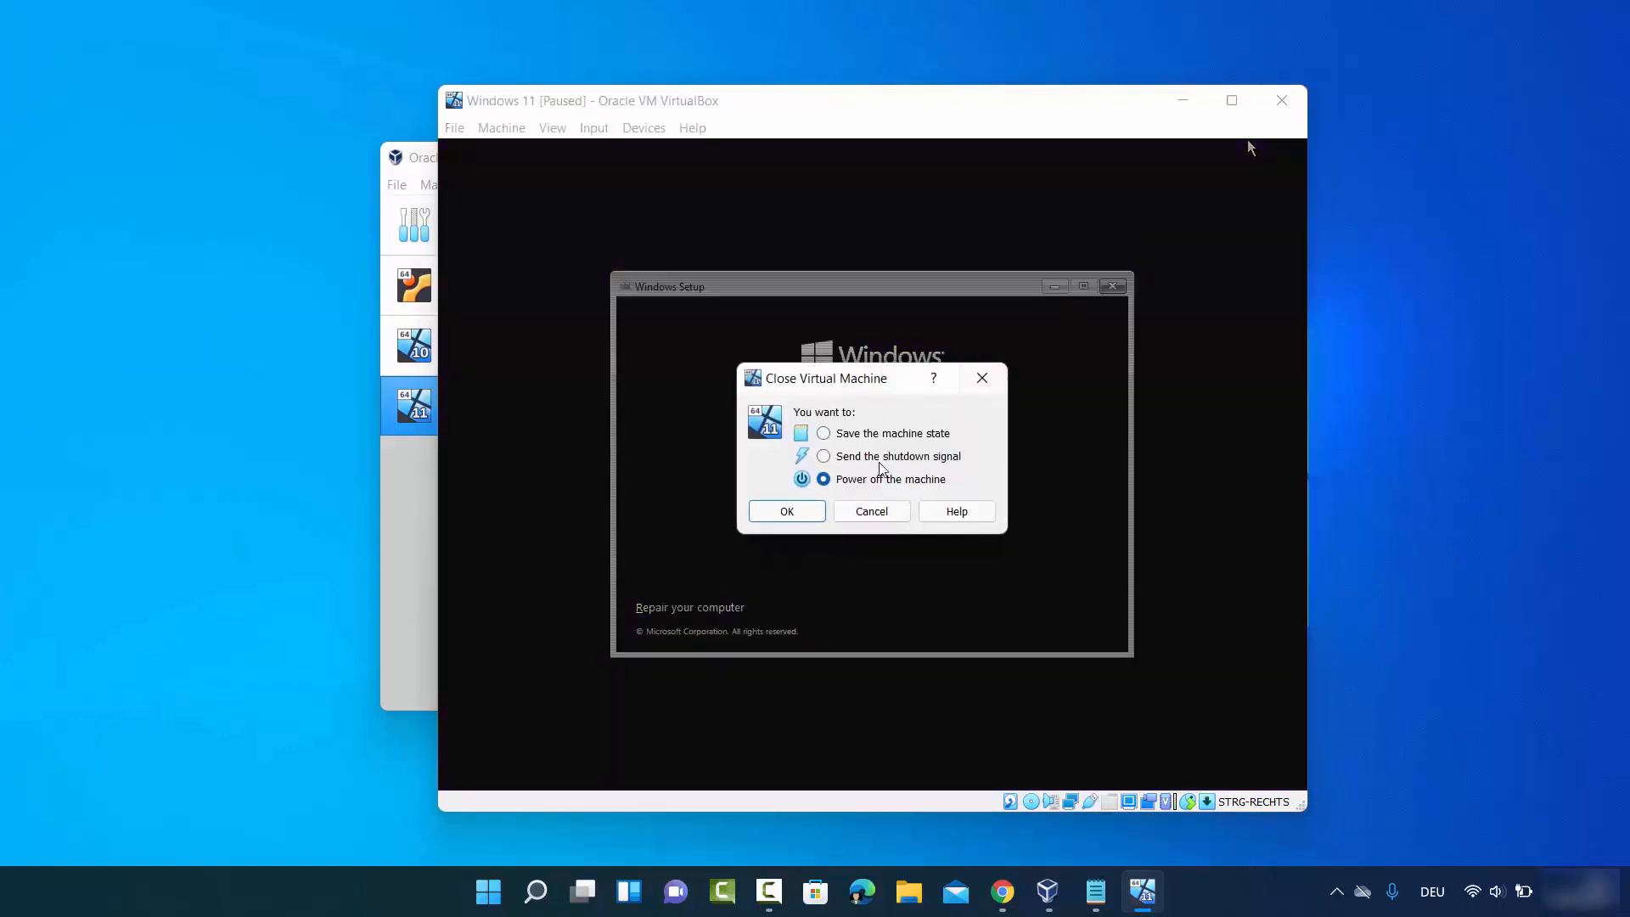
- Power off the Windows 11 VM, then start it again from the VirtualBox Manager
click(809, 510)
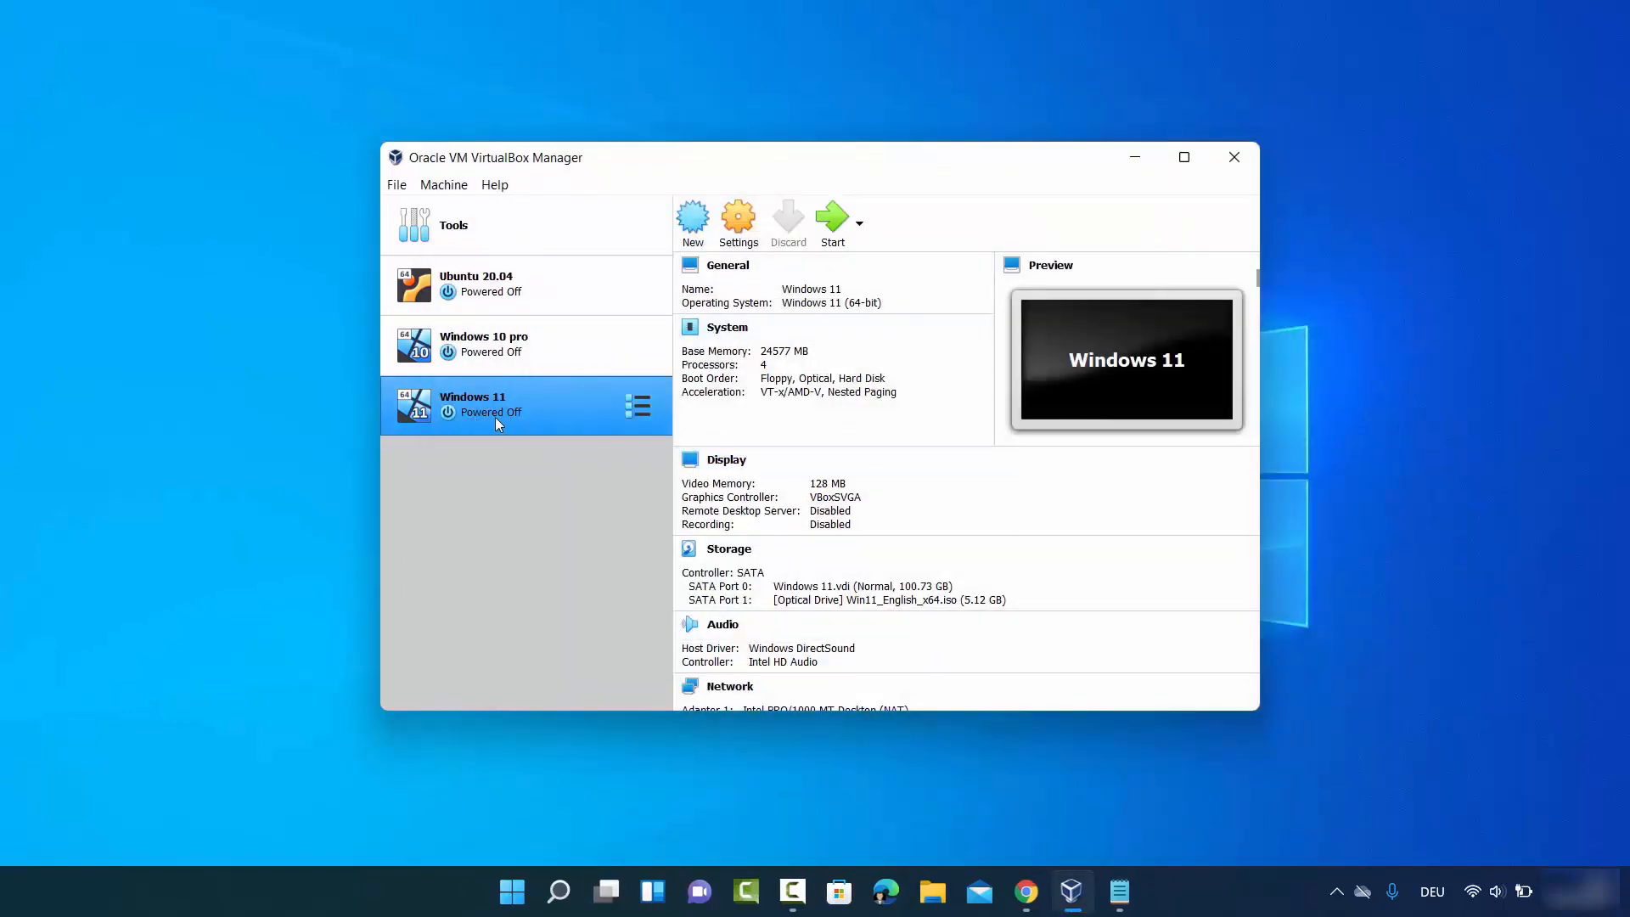
click(835, 222)
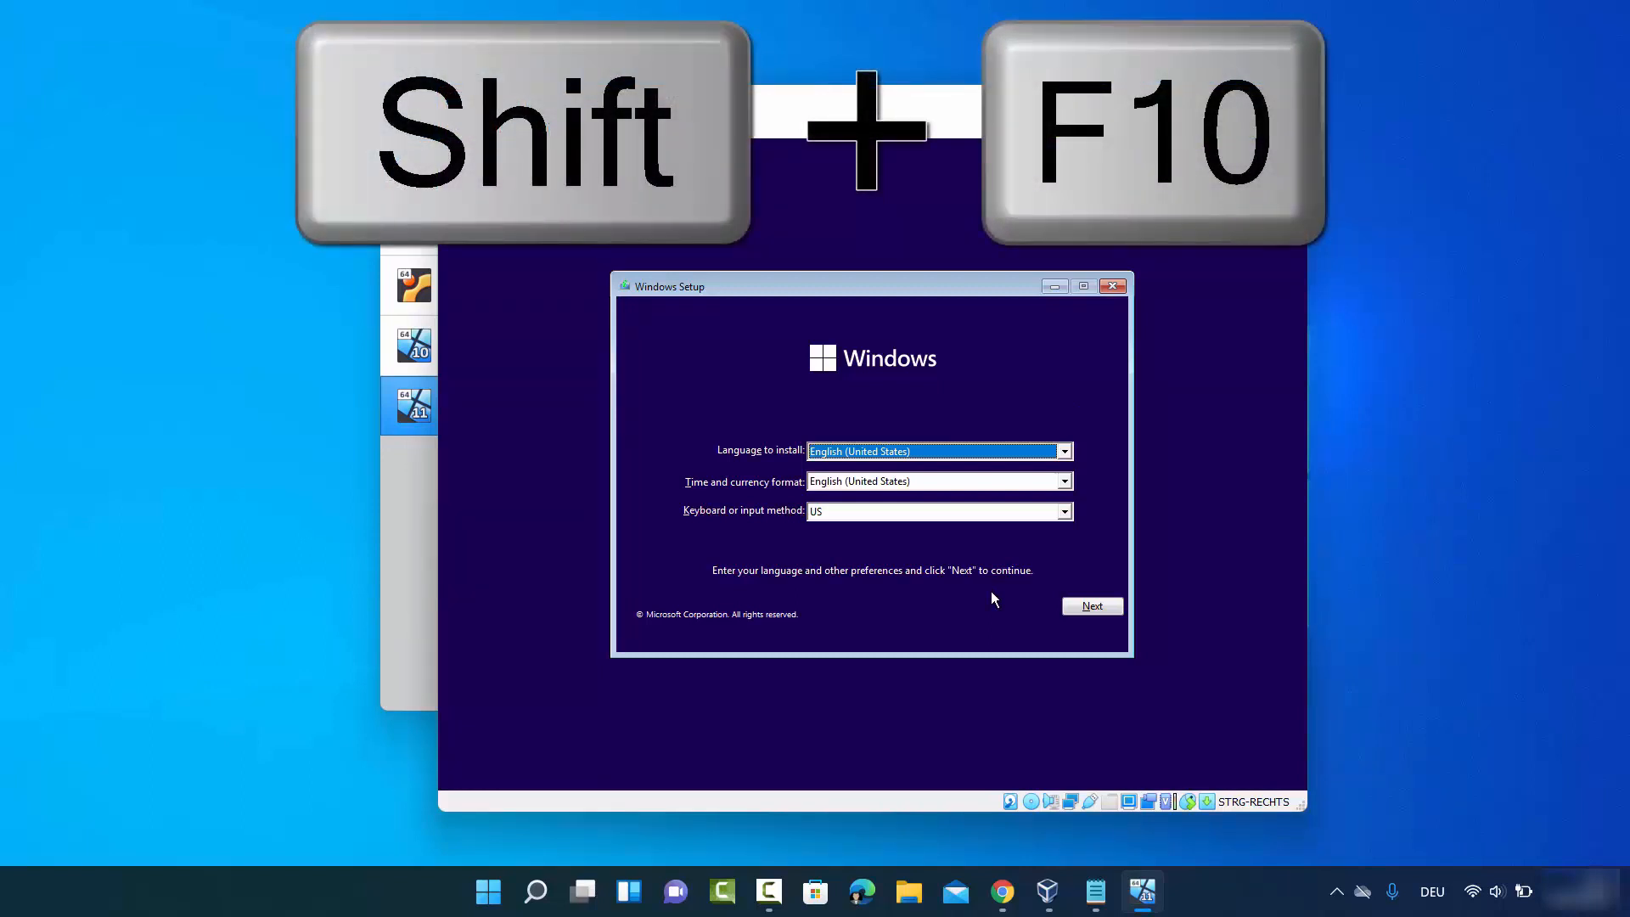
- Open a command prompt over Windows Setup with Shift+F10 and run regedit
key(shift+F10)
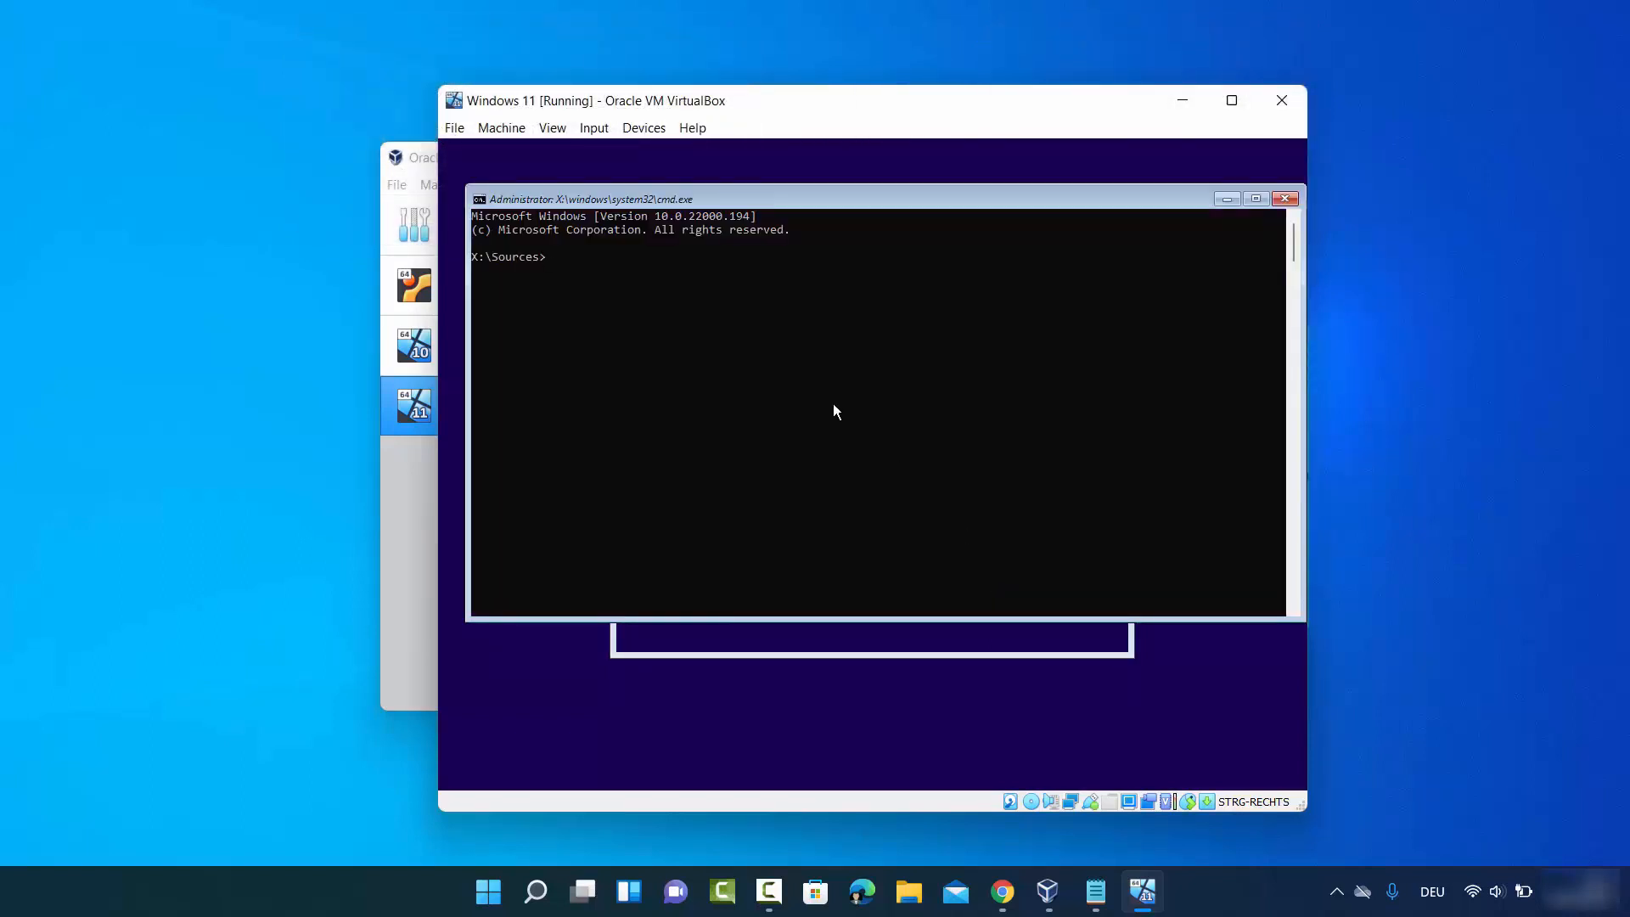
click(596, 257)
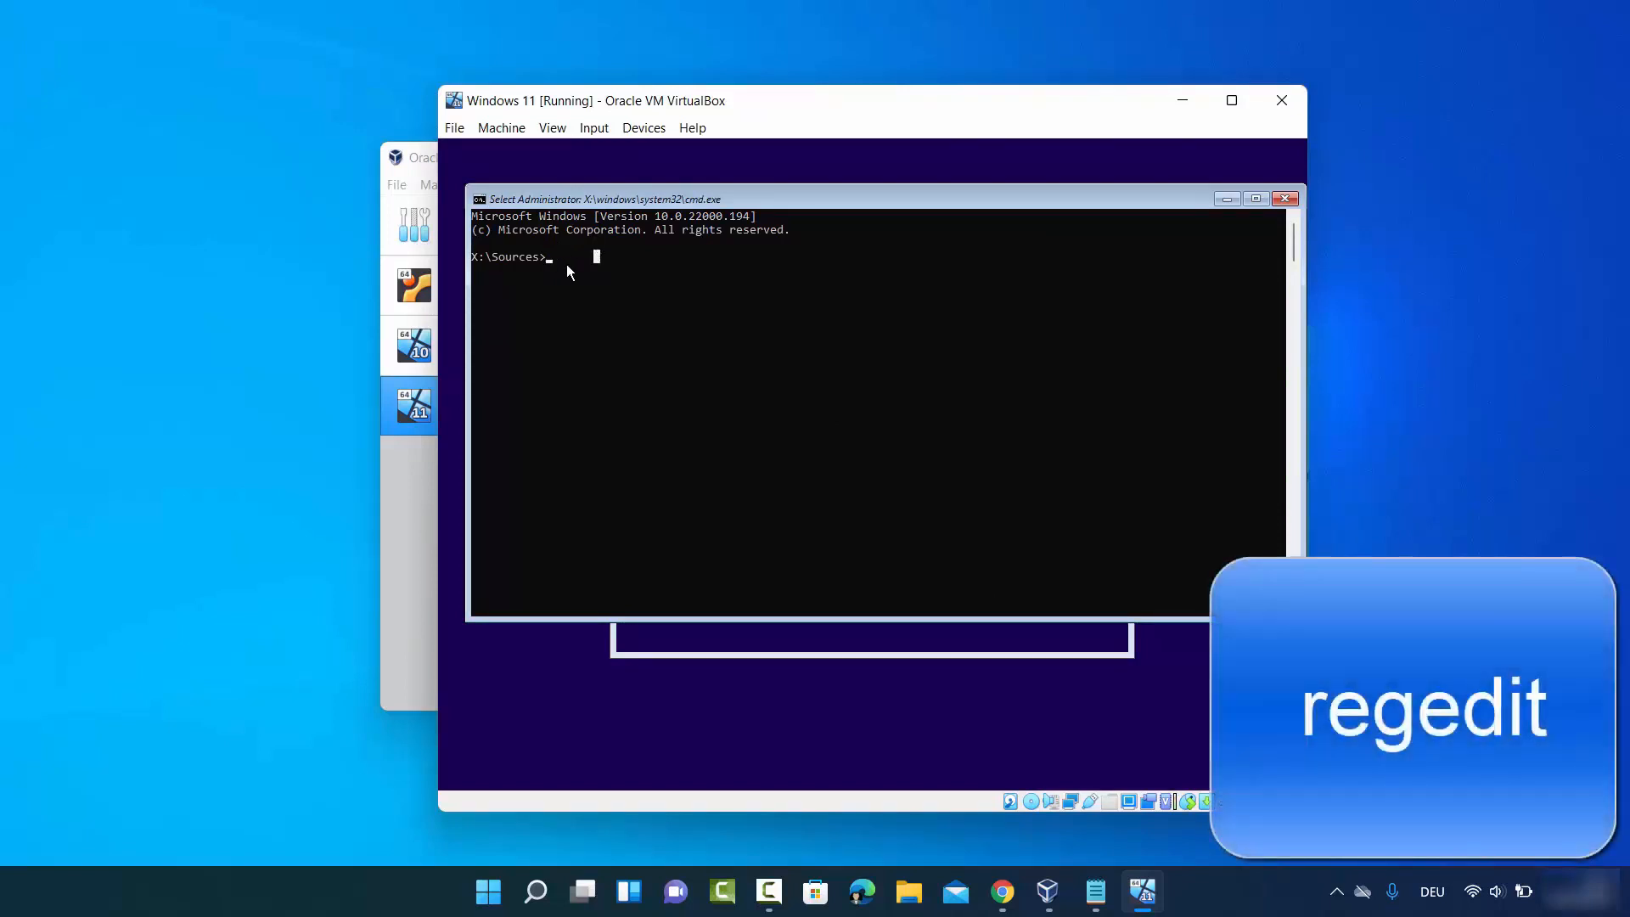
text(regedit)
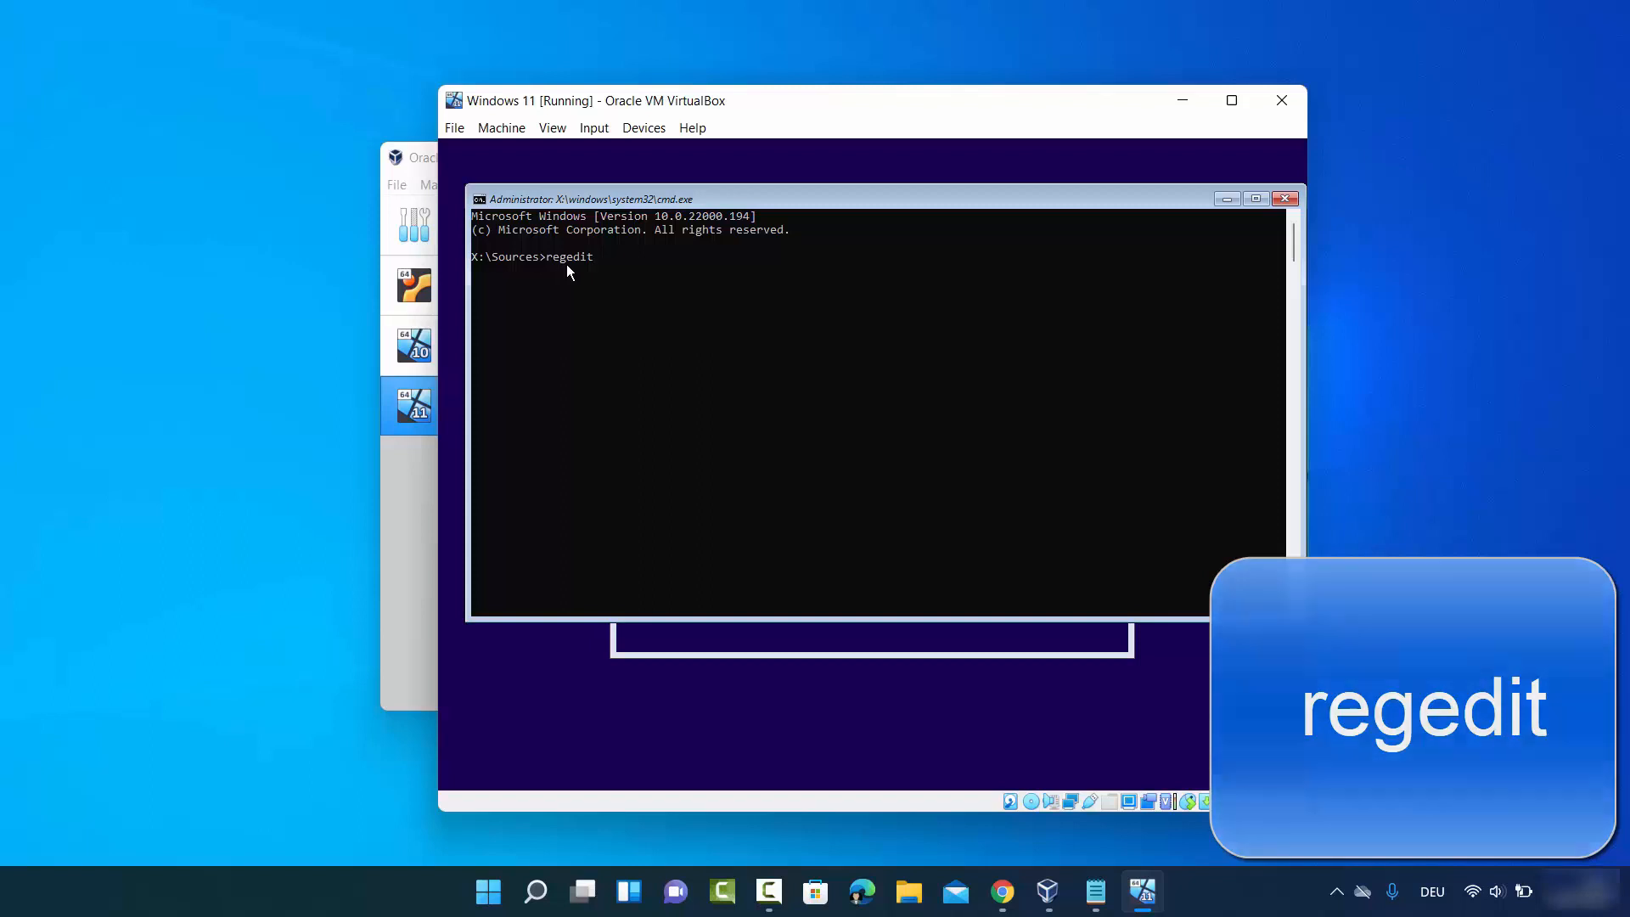
key(Return)
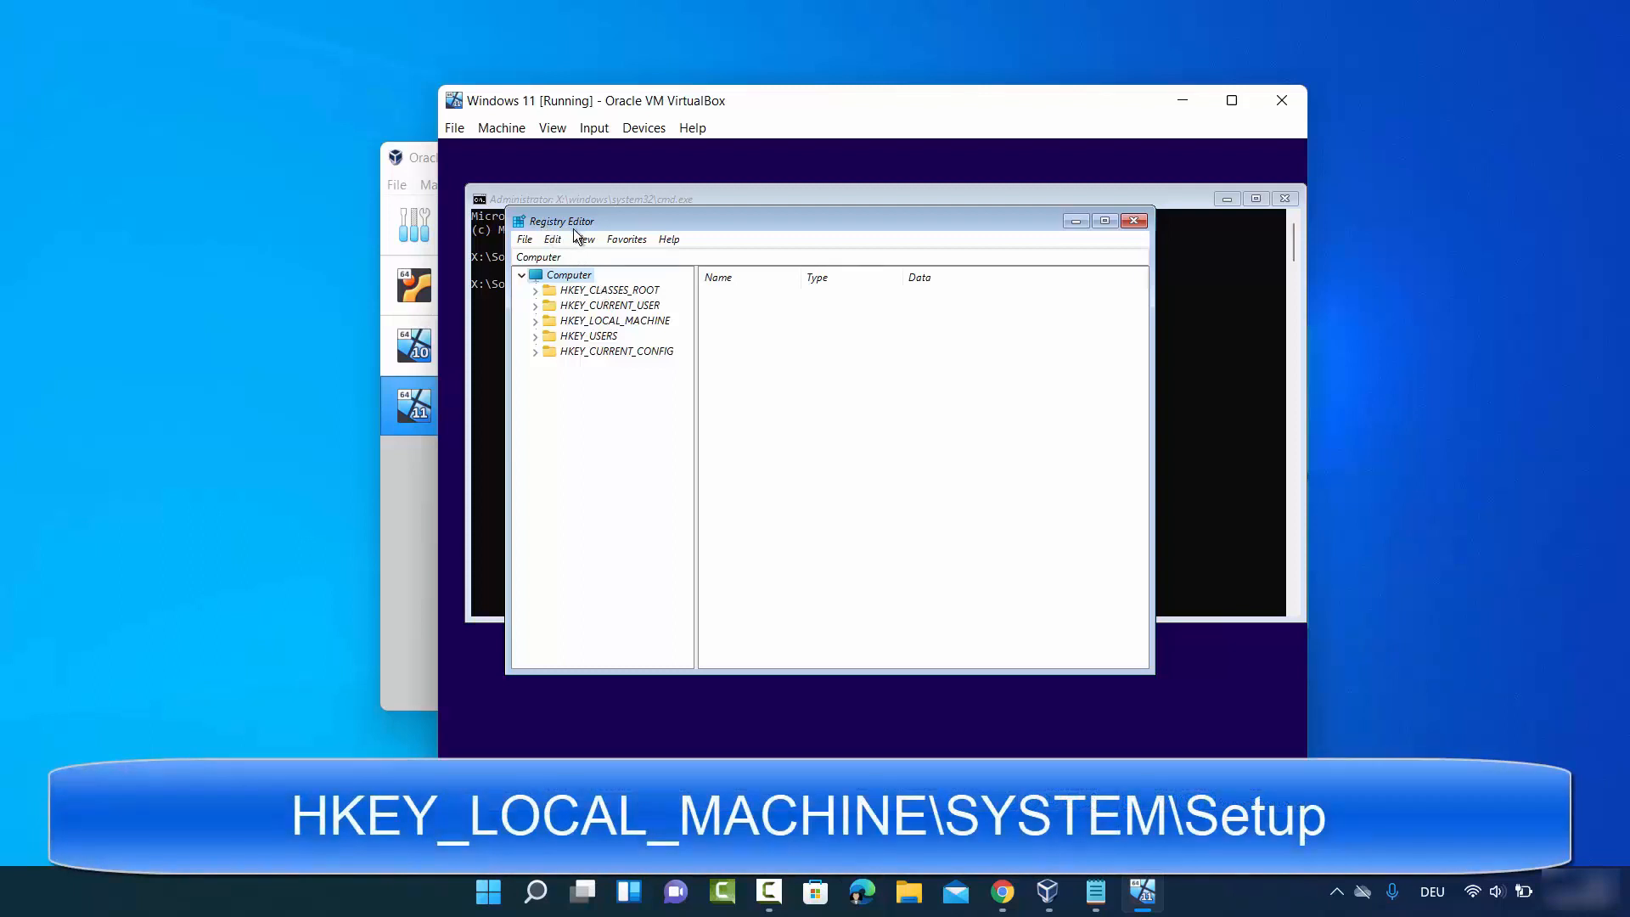
- Expand HKEY_LOCAL_MACHINE > SYSTEM > Setup in Registry Editor
click(566, 324)
click(535, 321)
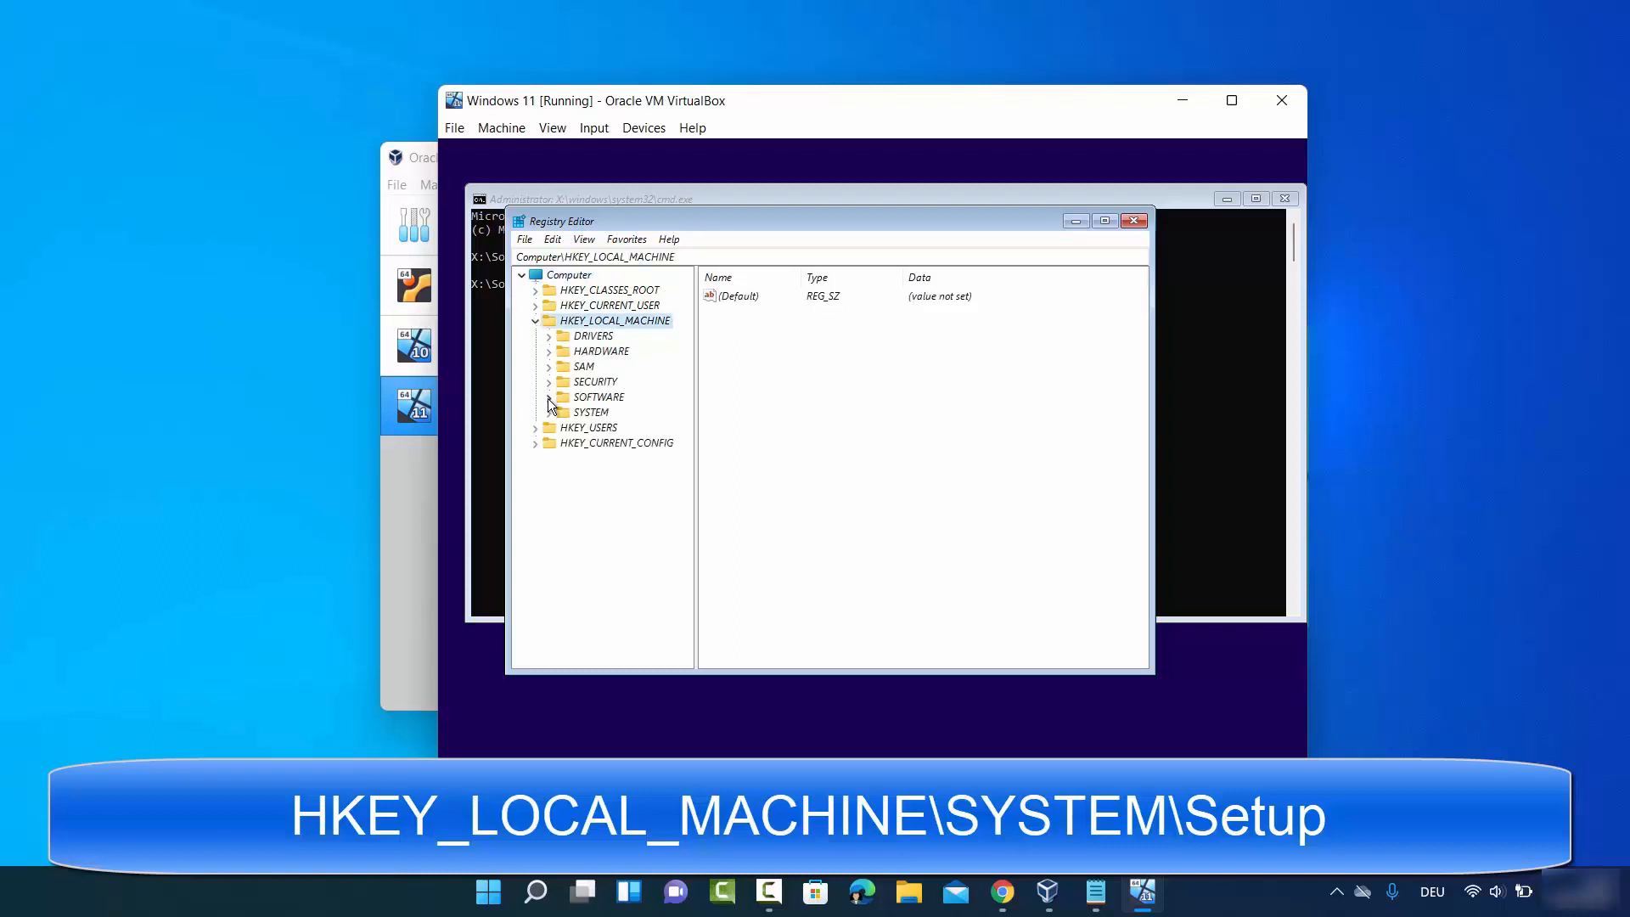
click(574, 412)
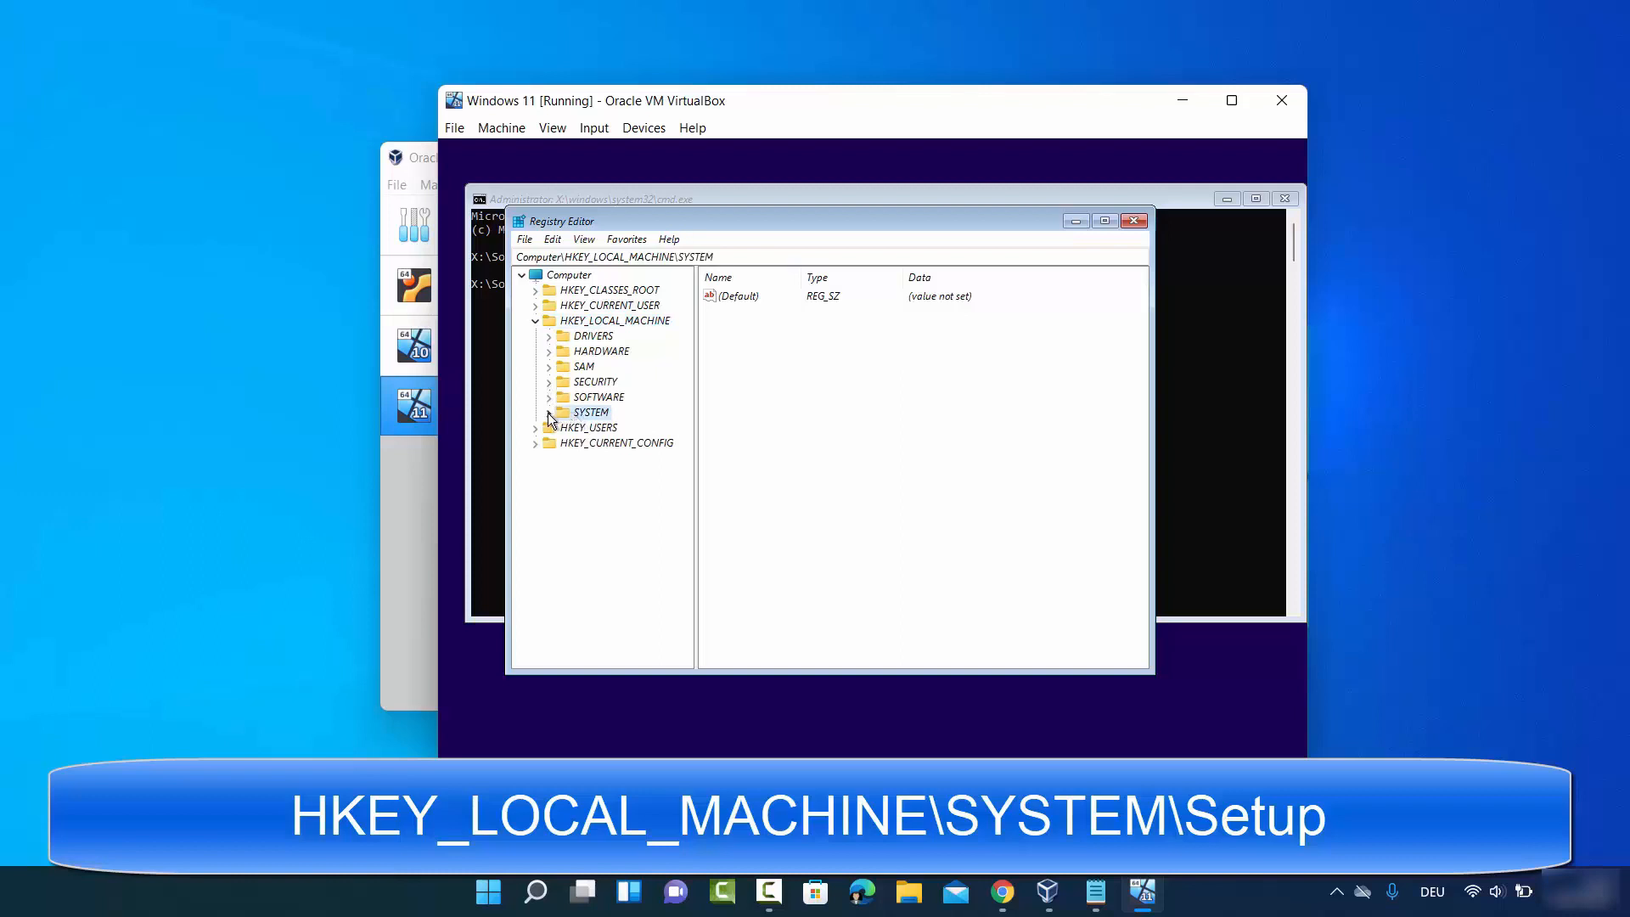
click(549, 414)
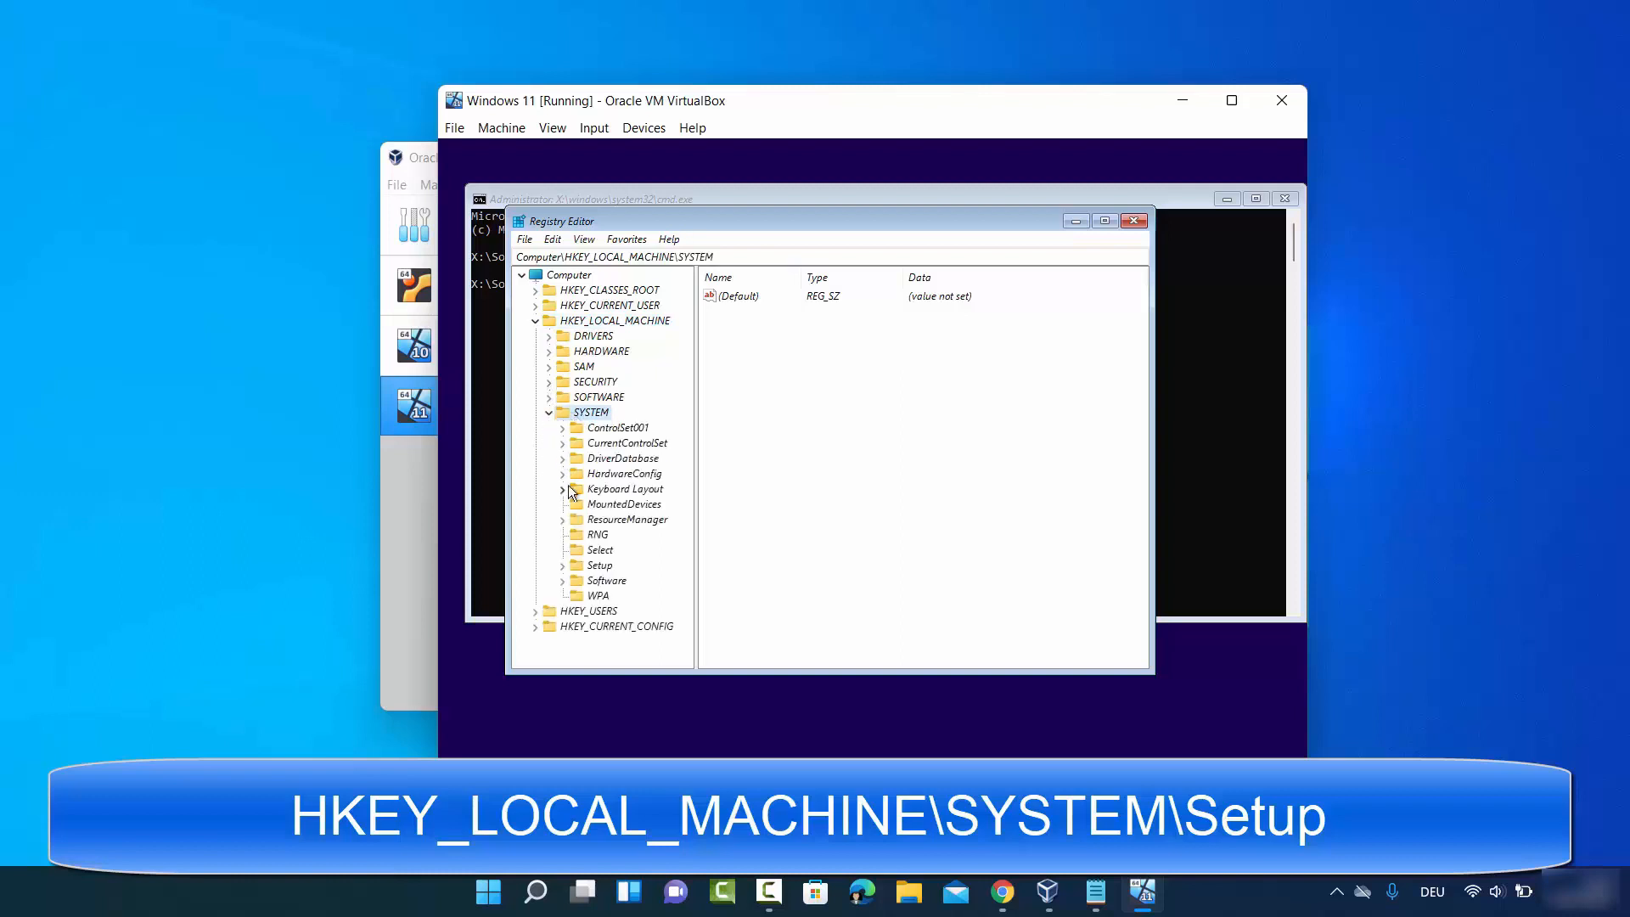
click(596, 567)
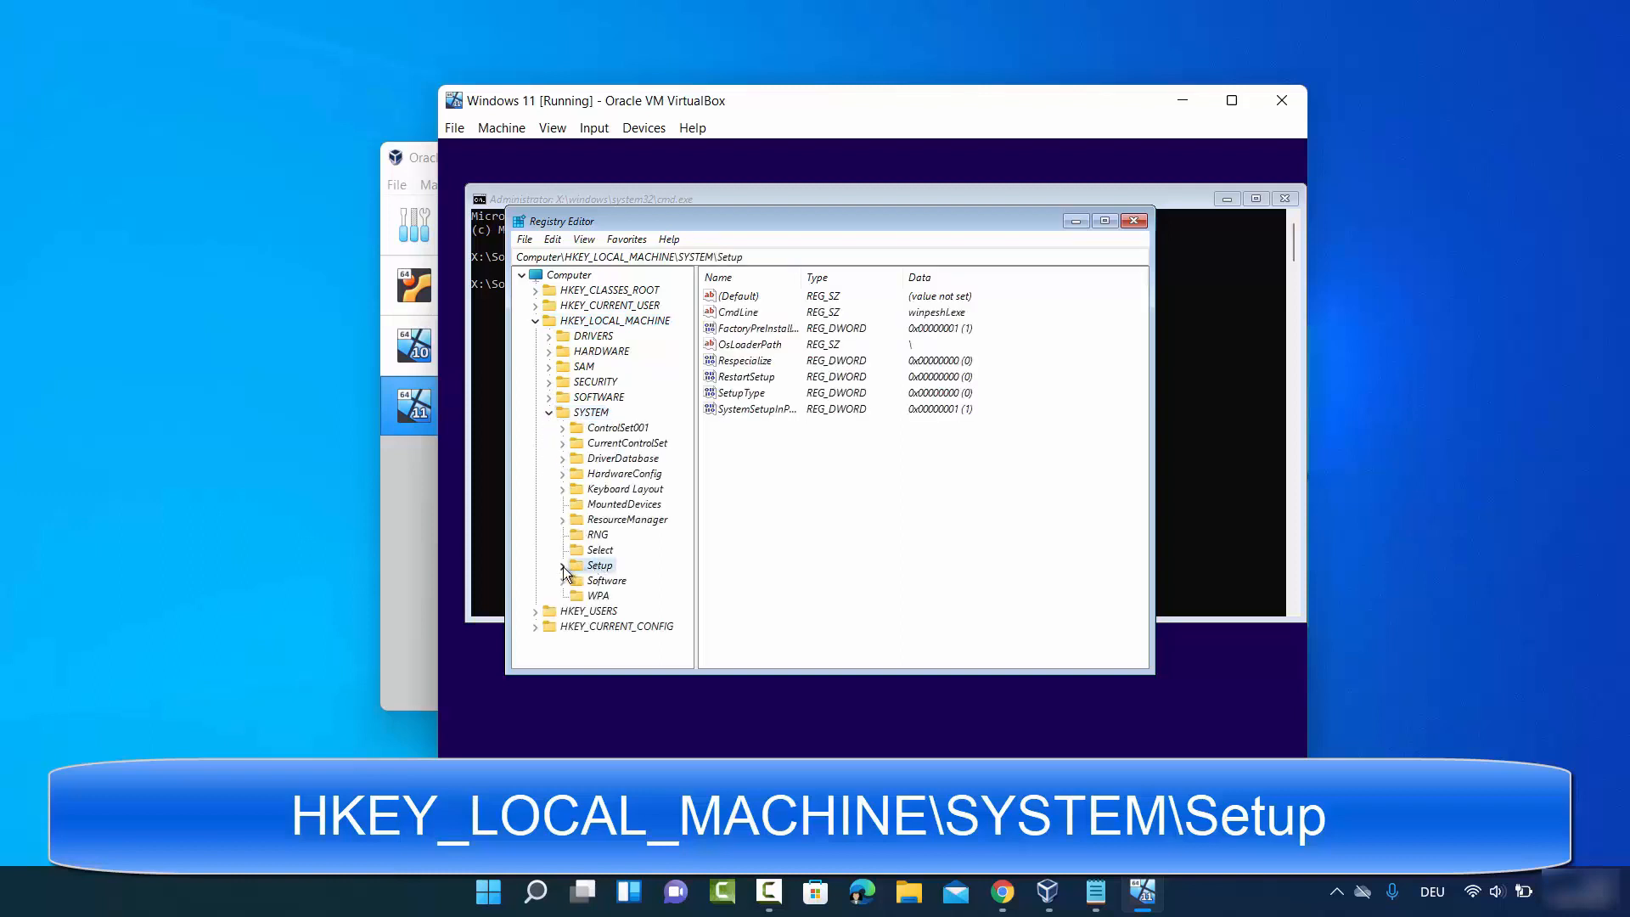
click(562, 566)
scroll(594, 544, down, 1)
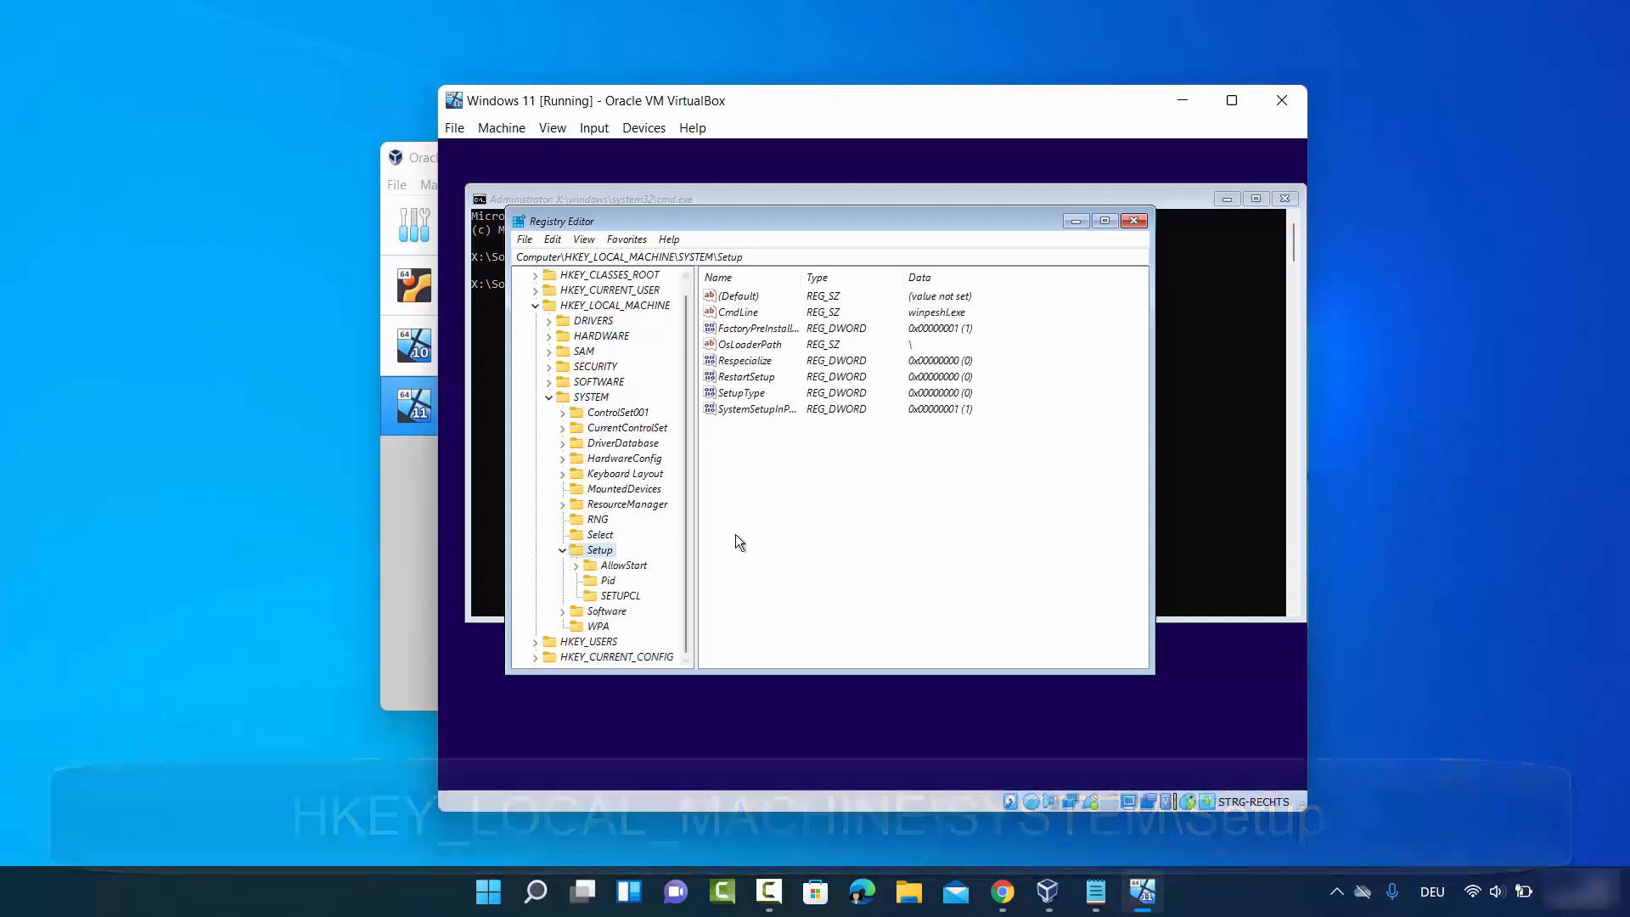
- Create a new key named LabConfig under the Setup key
right_click(601, 555)
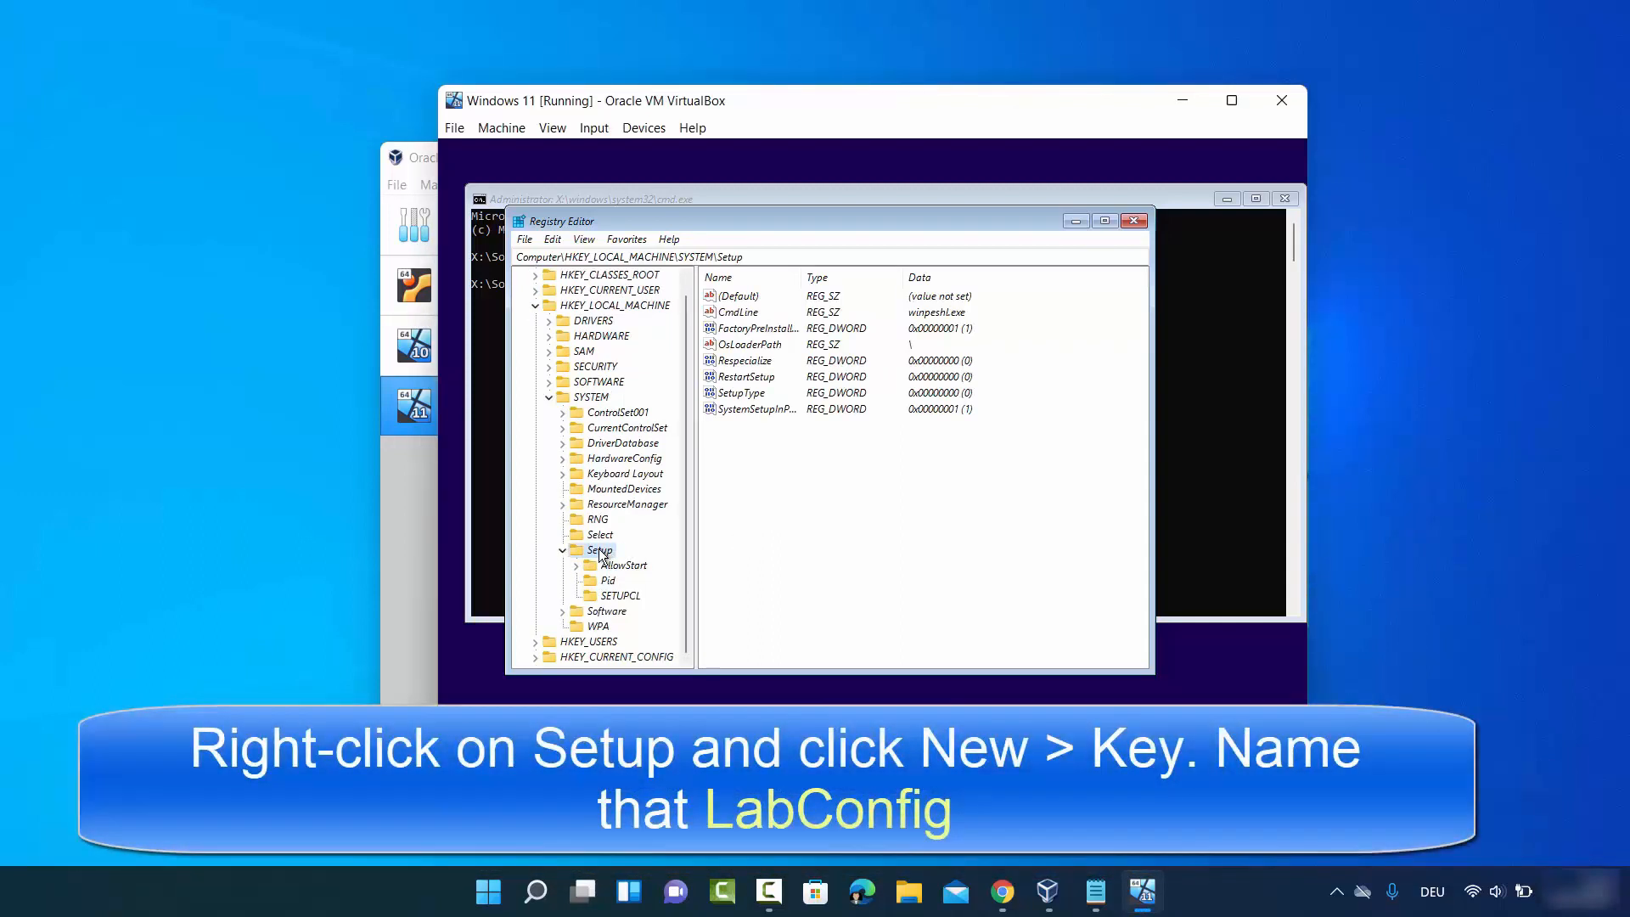
right_click(600, 552)
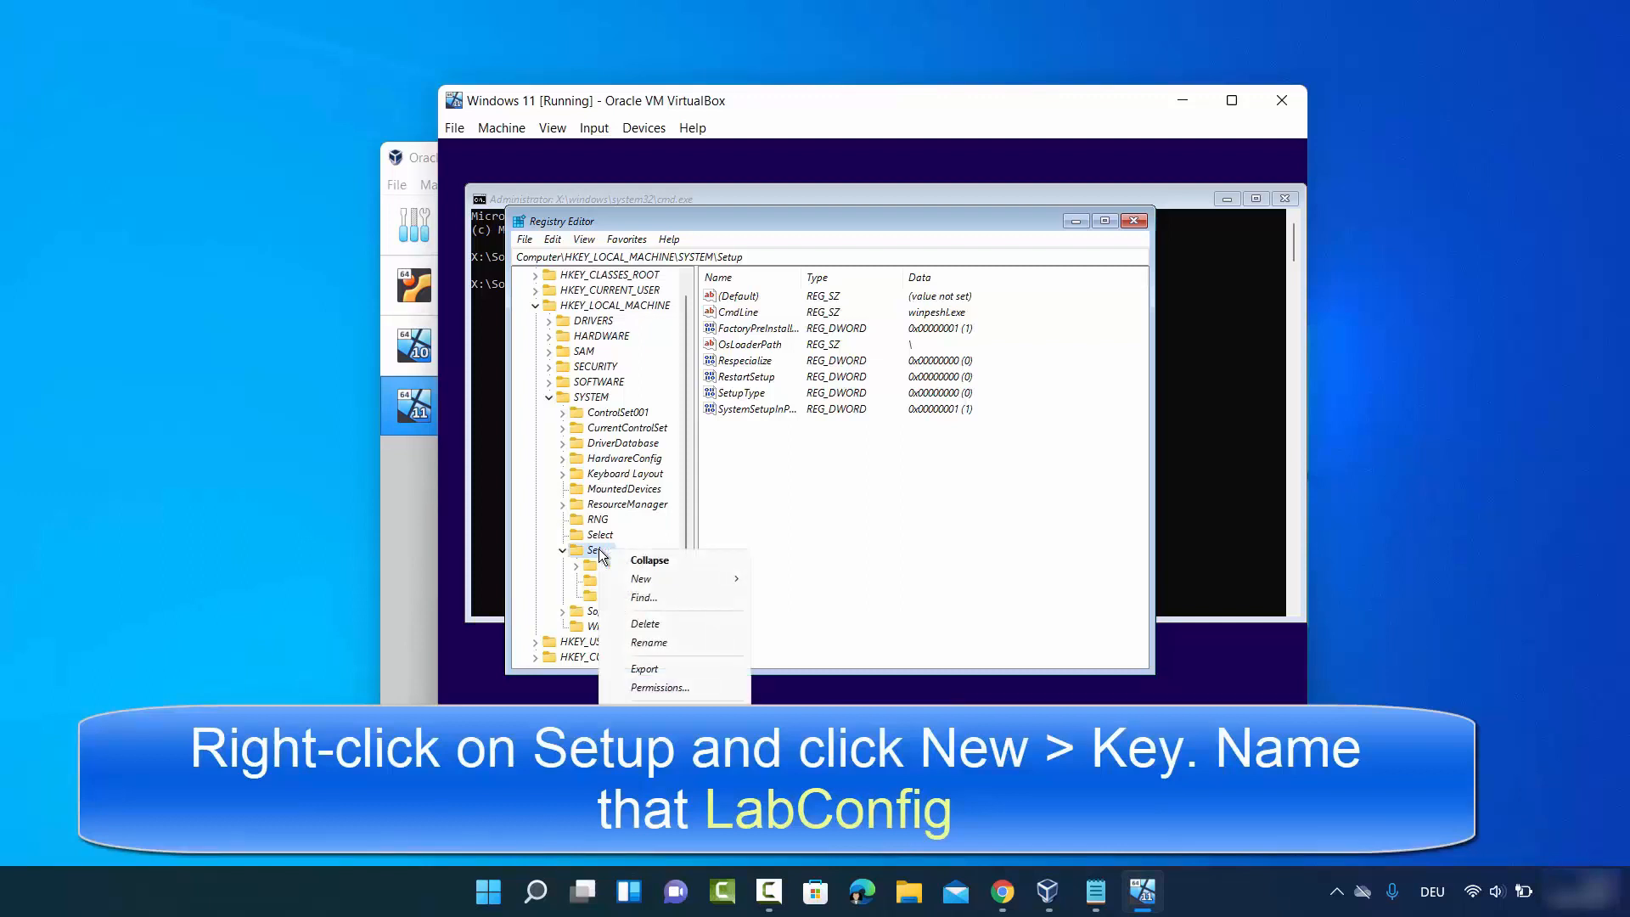
mouse_move(675, 574)
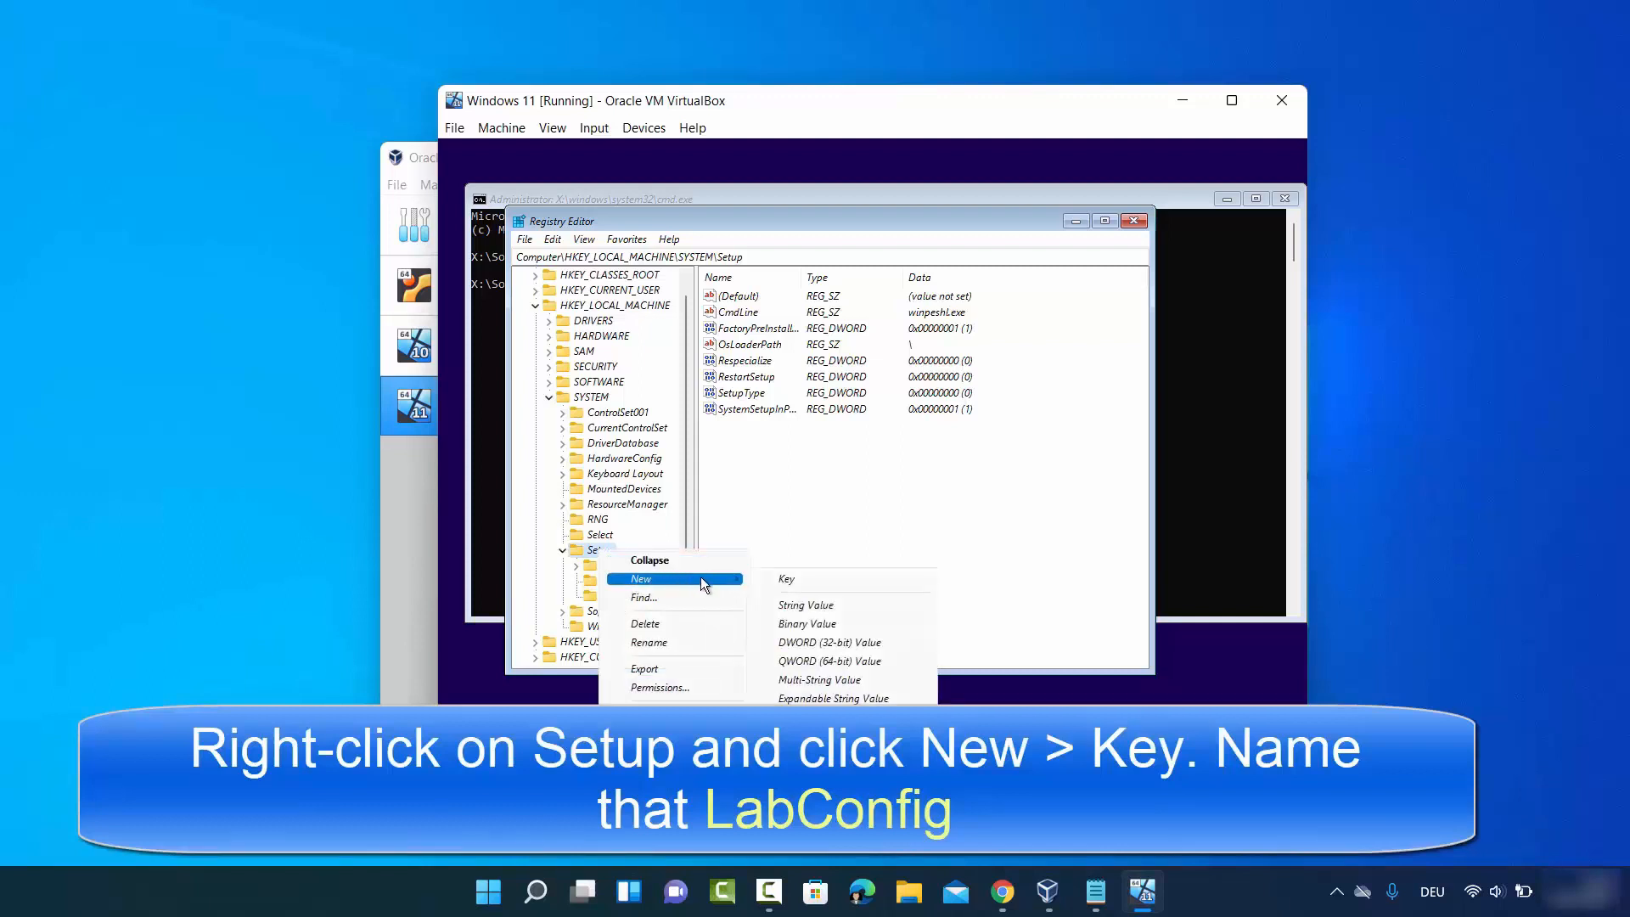
click(777, 579)
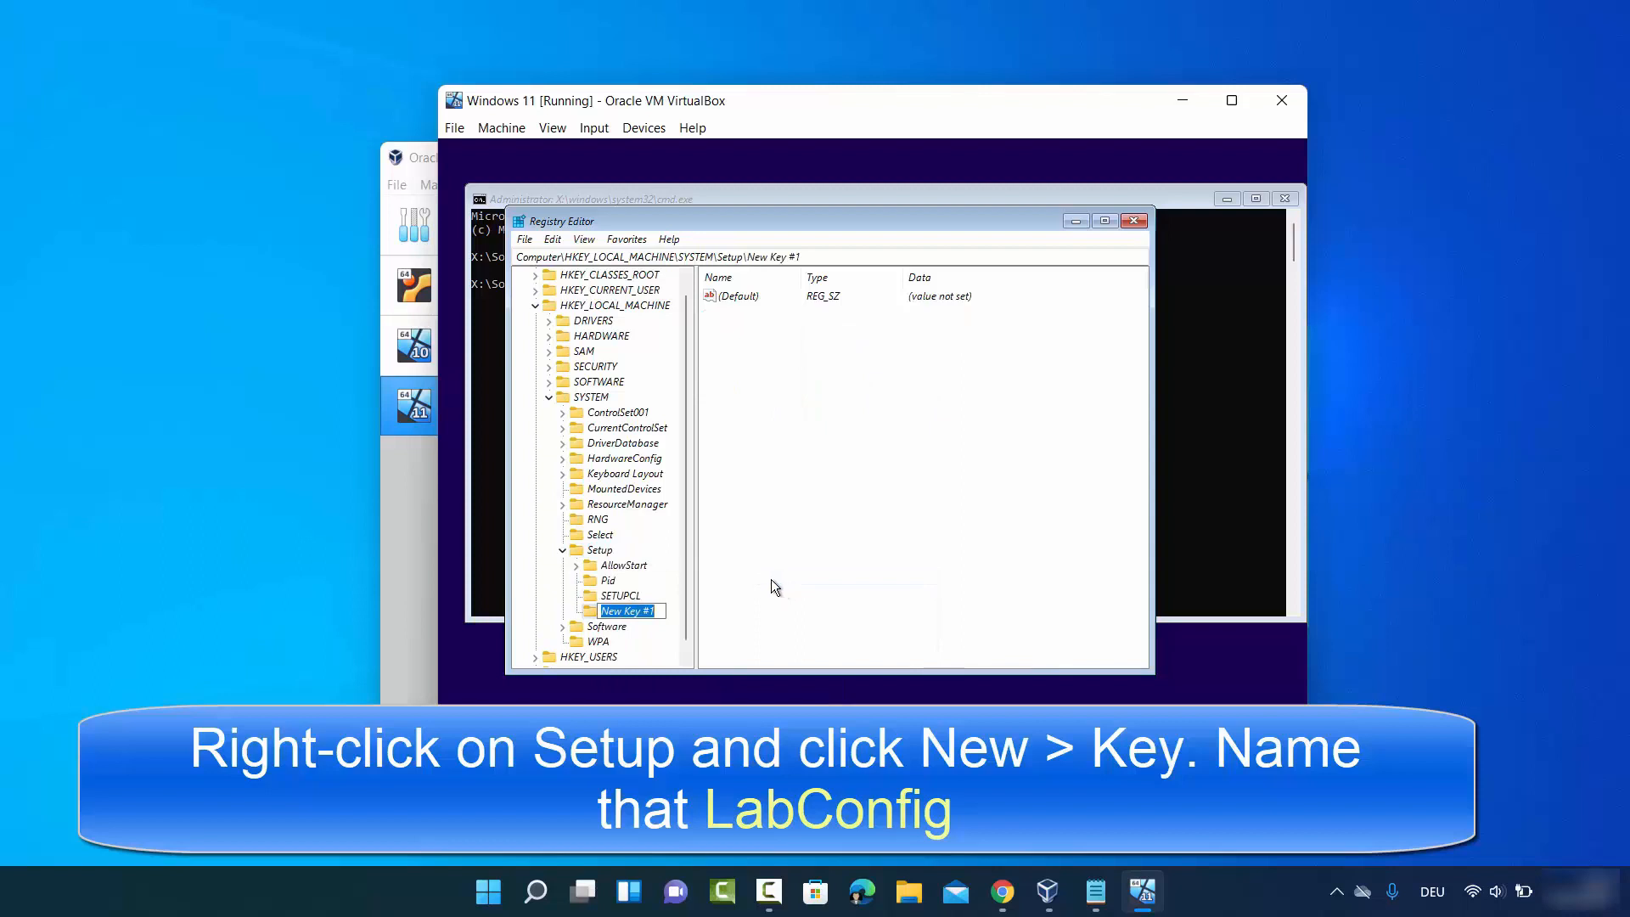
key(BackSpace)
text(LabConfig)
drag(601, 610, 650, 611)
click(652, 612)
key(Return)
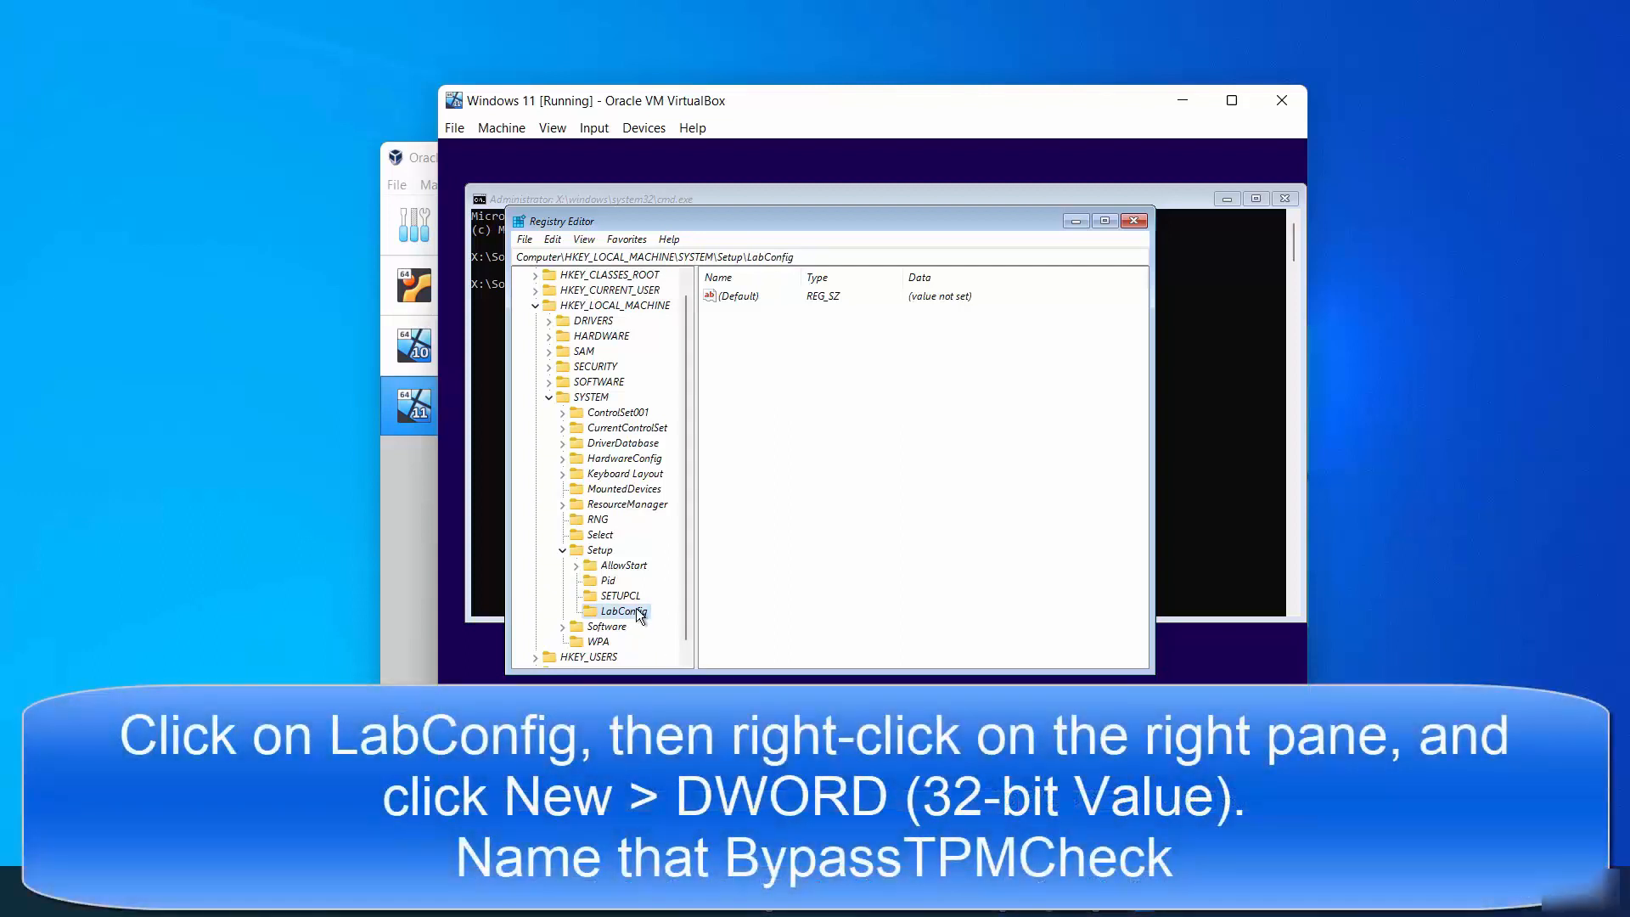
- Create a new DWORD (32-bit) value named BypassTPMCheck in LabConfig
click(798, 366)
mouse_move(862, 382)
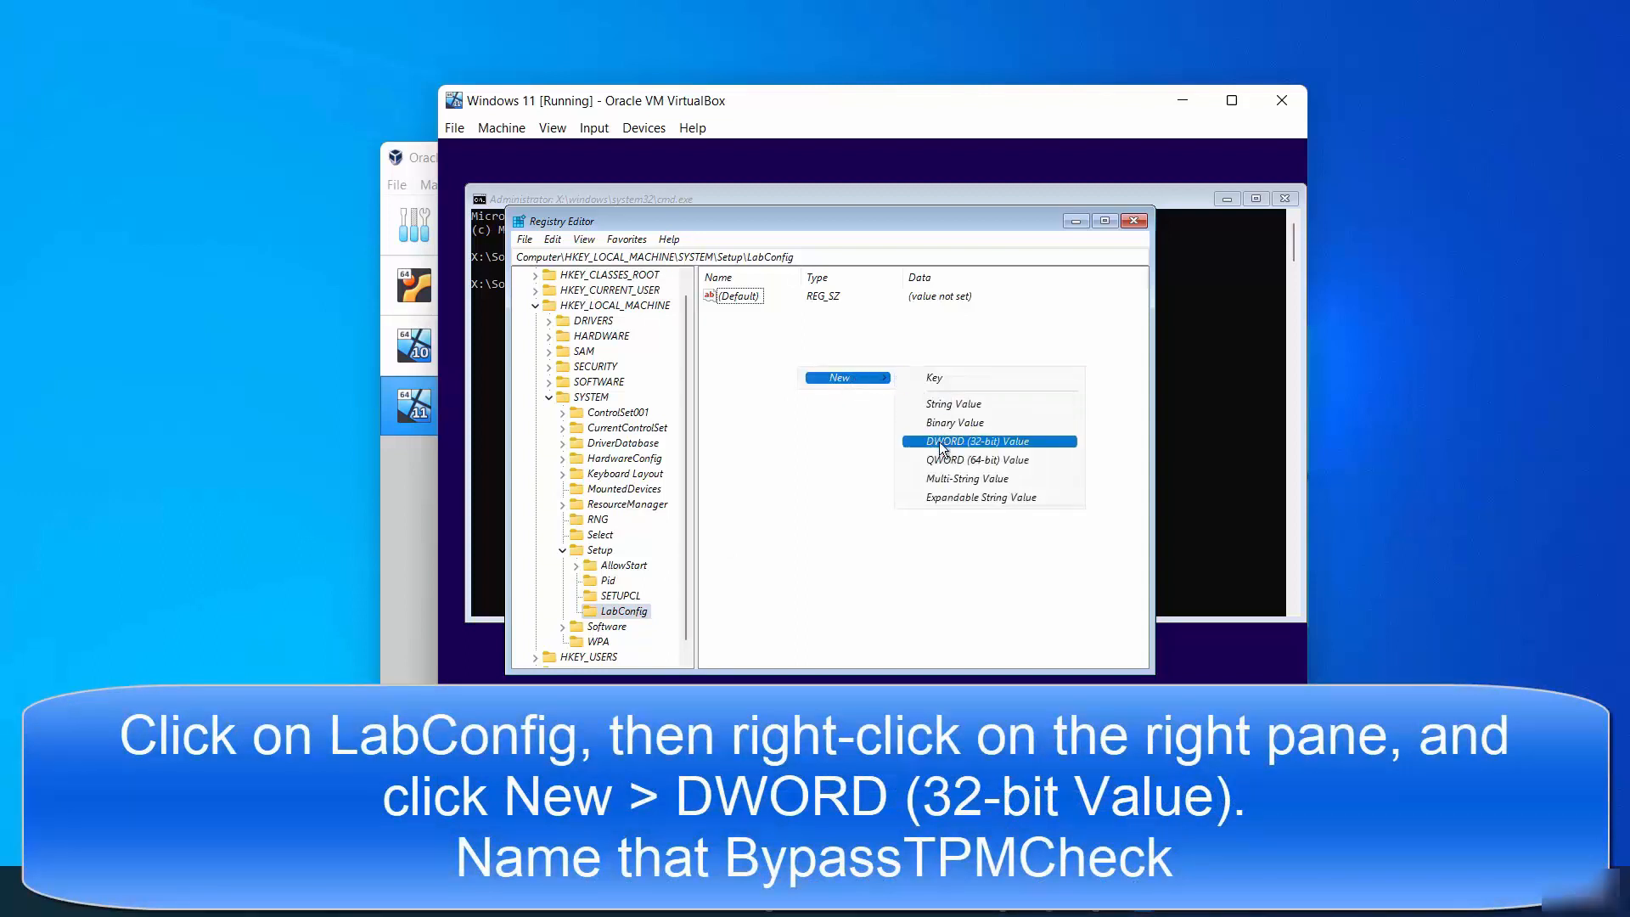
click(967, 441)
text(BypassTPMCheck)
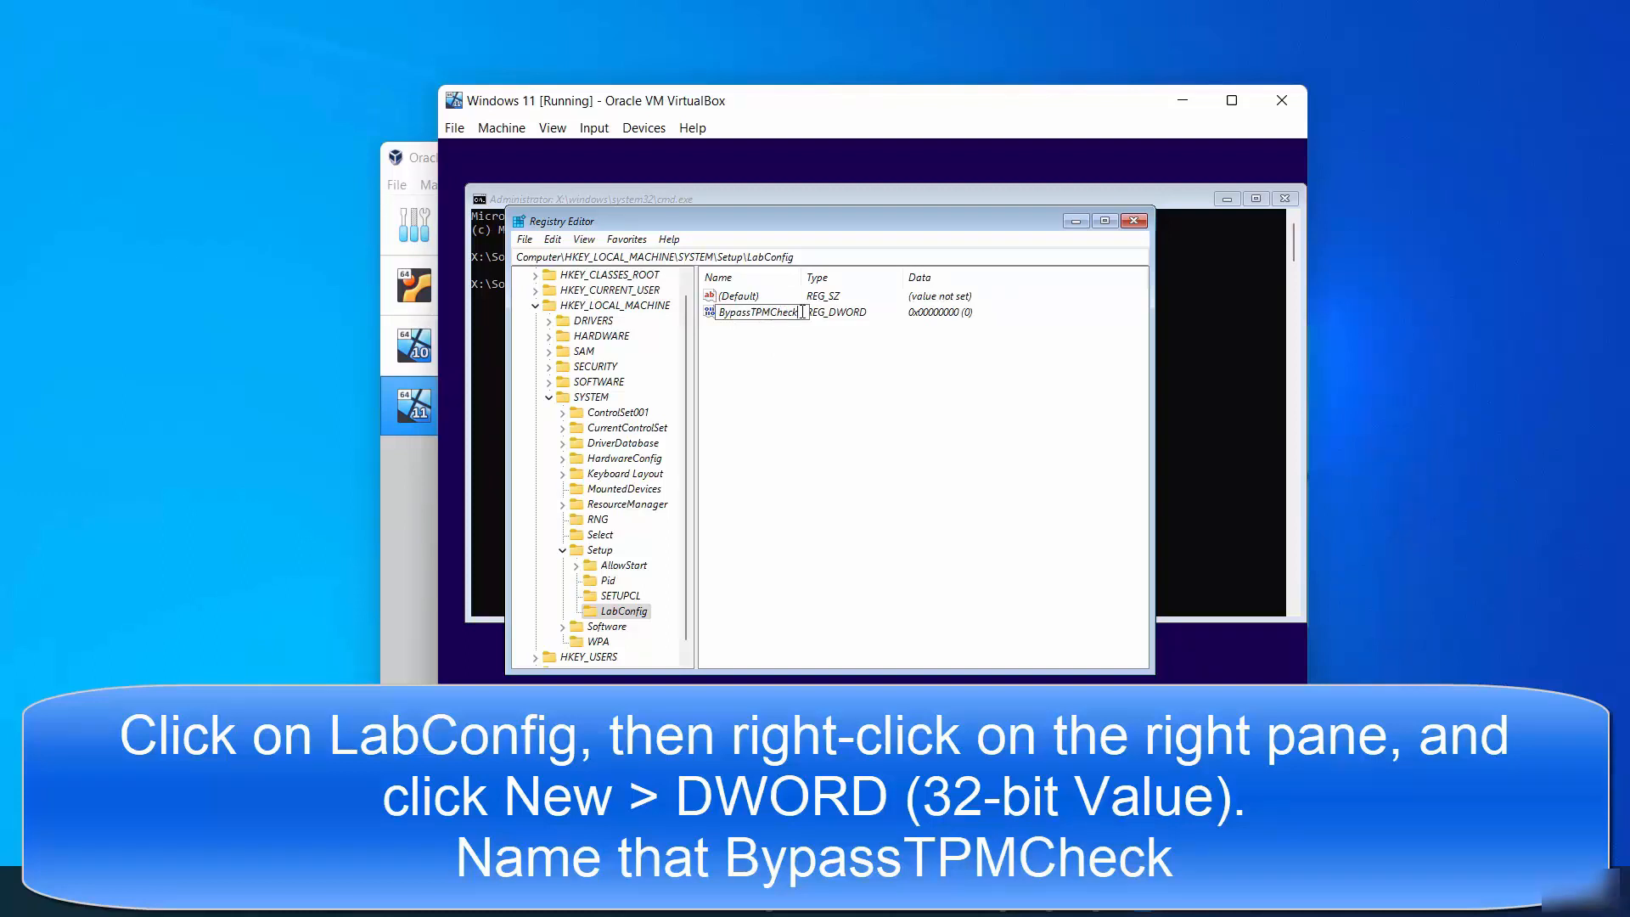
drag(802, 312, 720, 312)
key(Return)
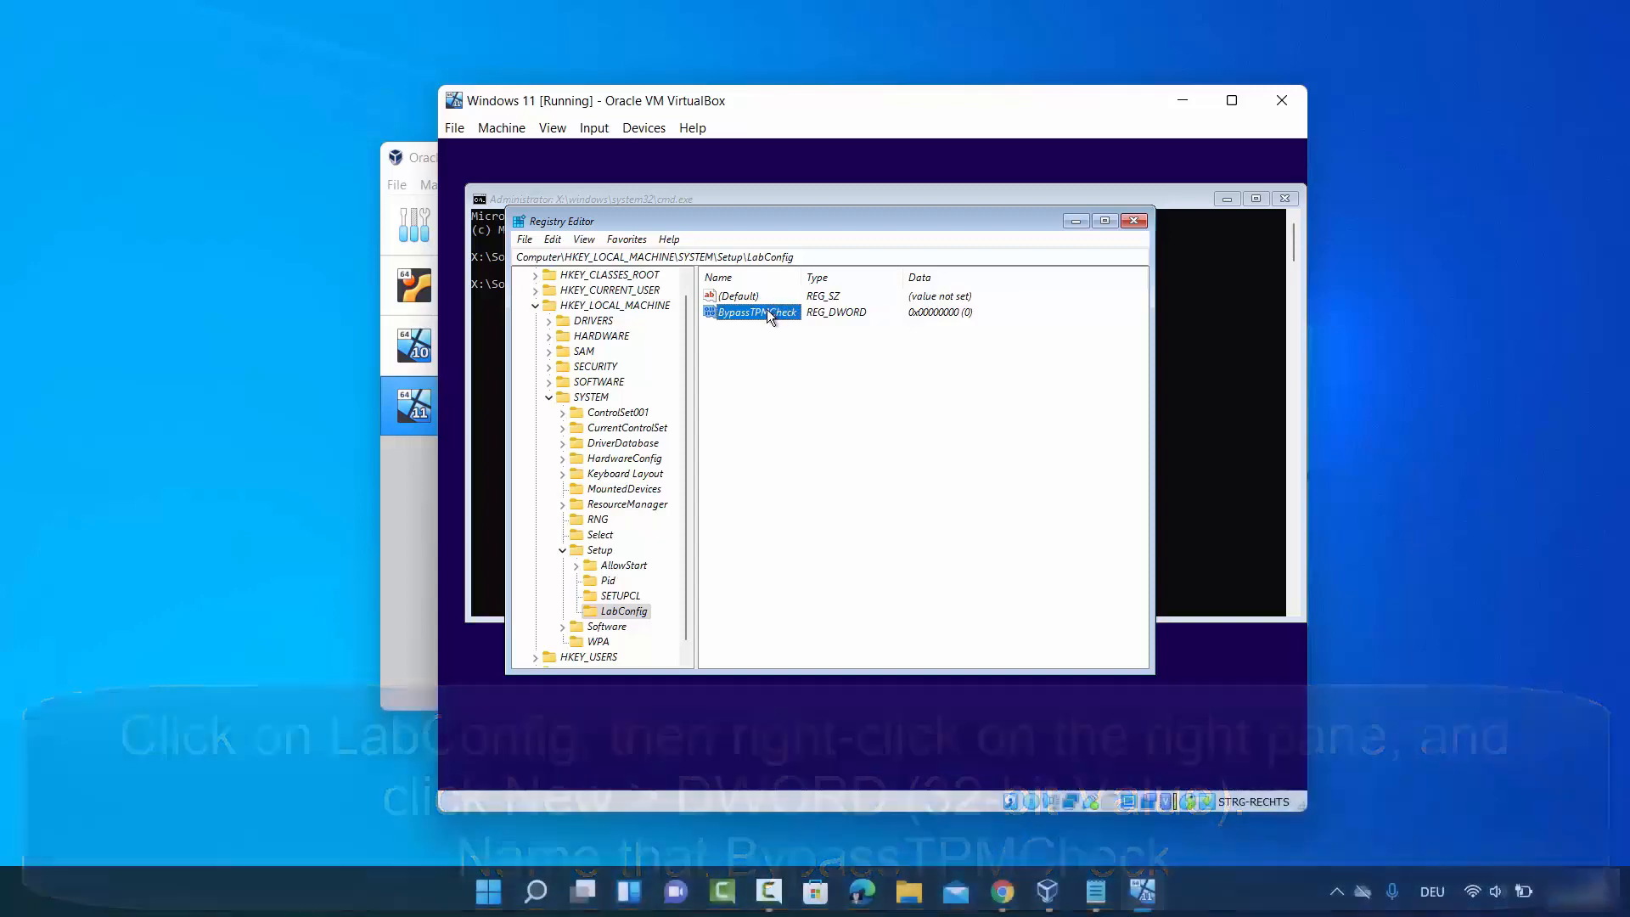
- Modify BypassTPMCheck so its value data is 1
right_click(768, 312)
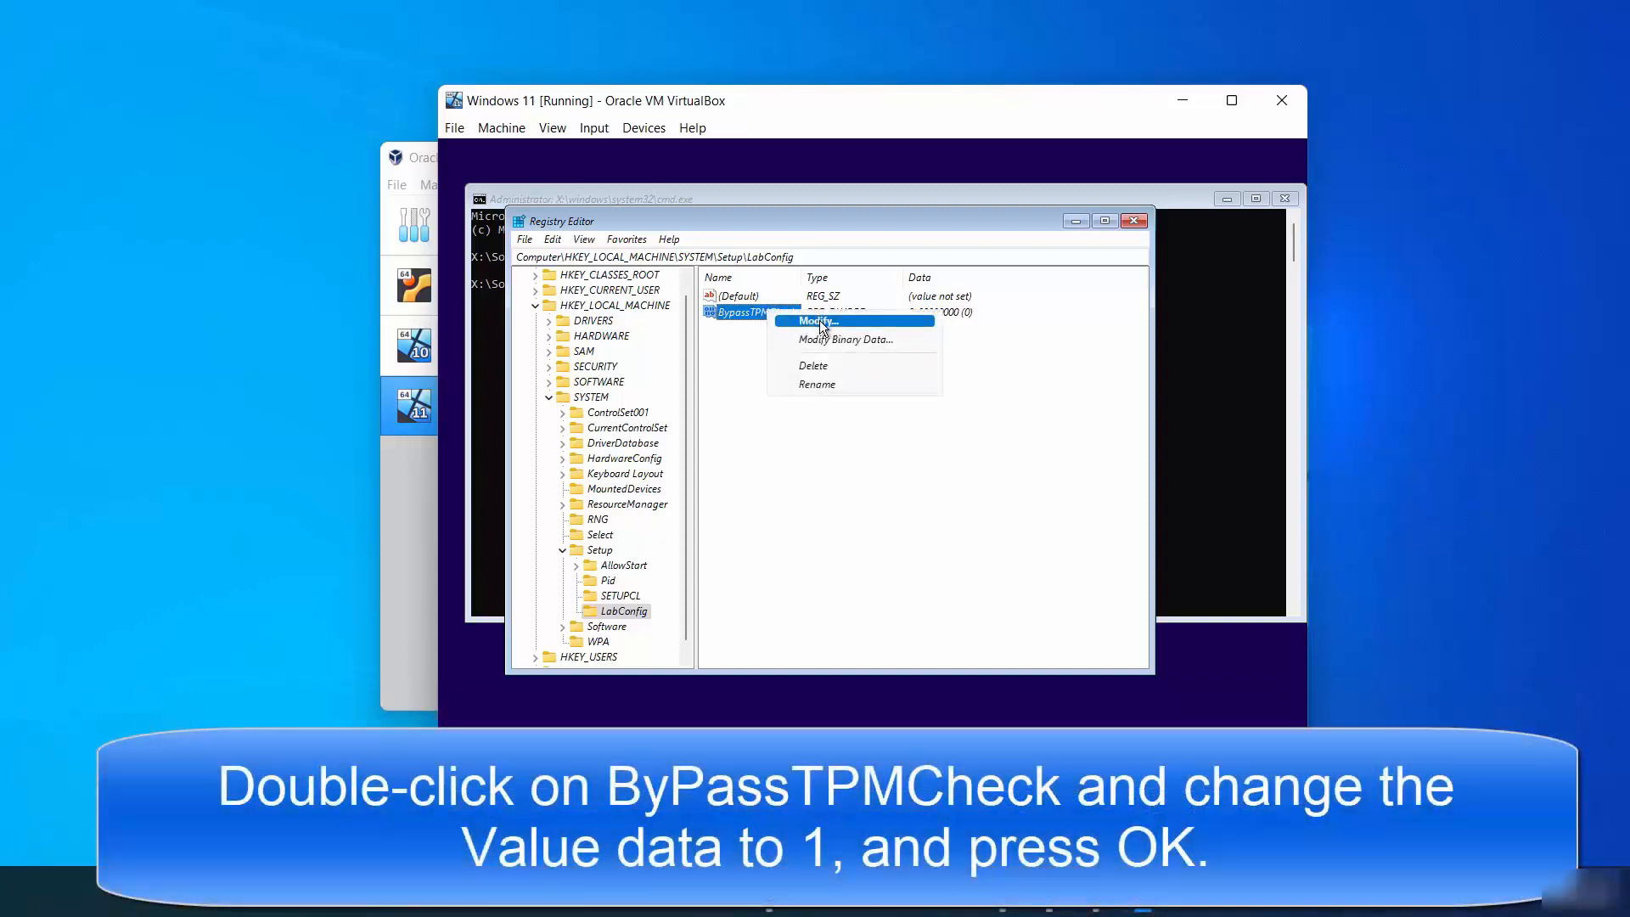
click(819, 321)
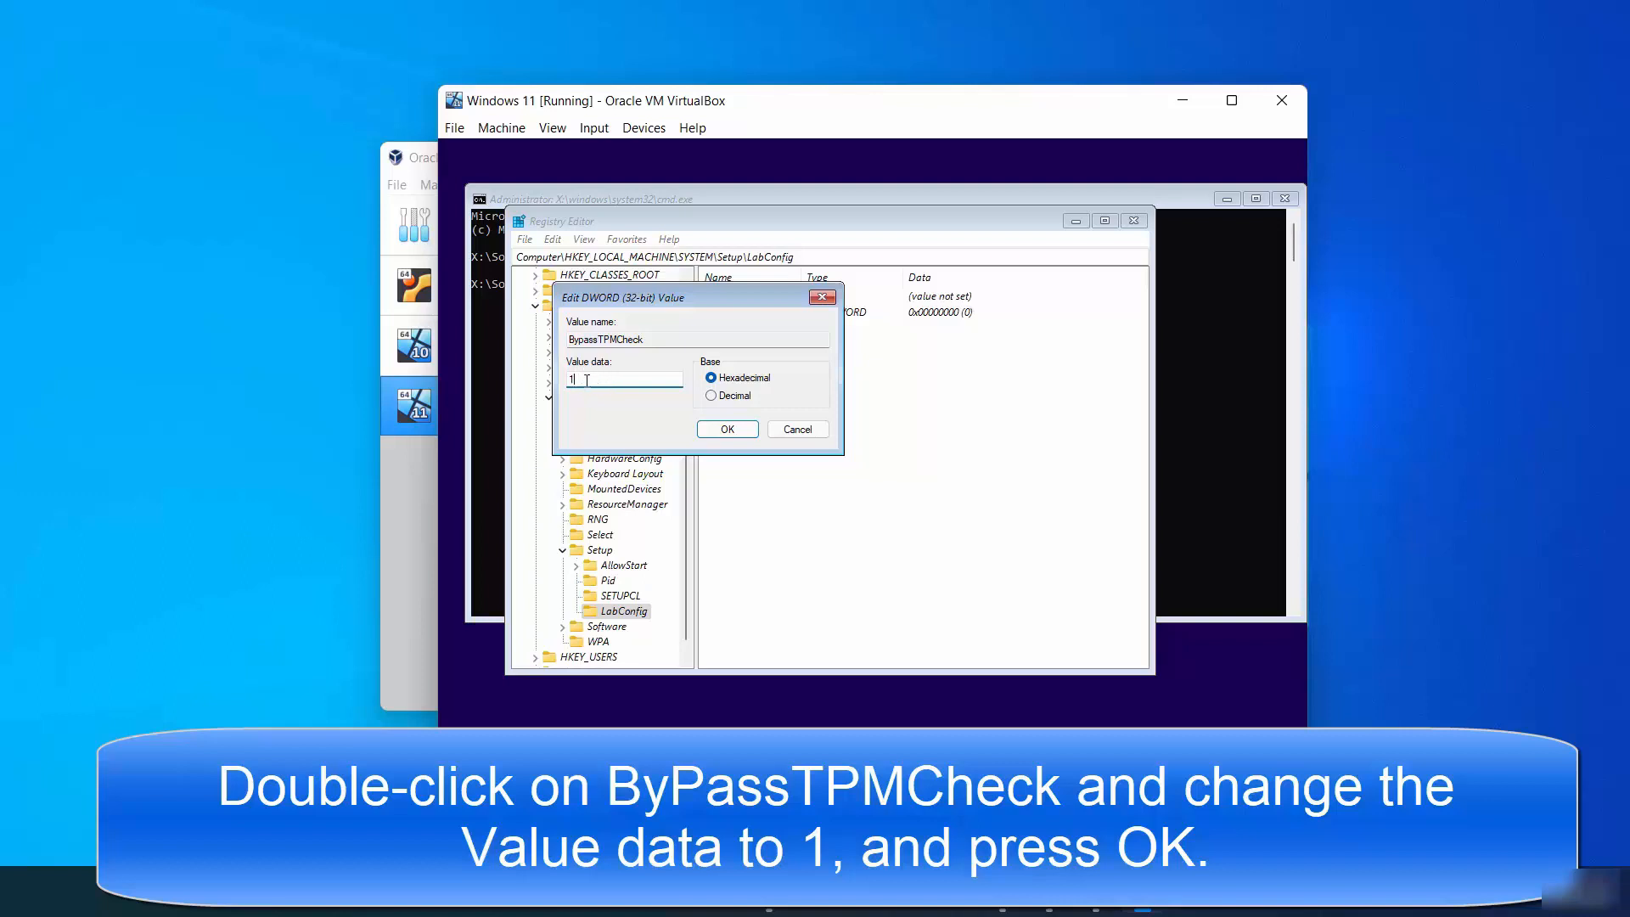
click(726, 429)
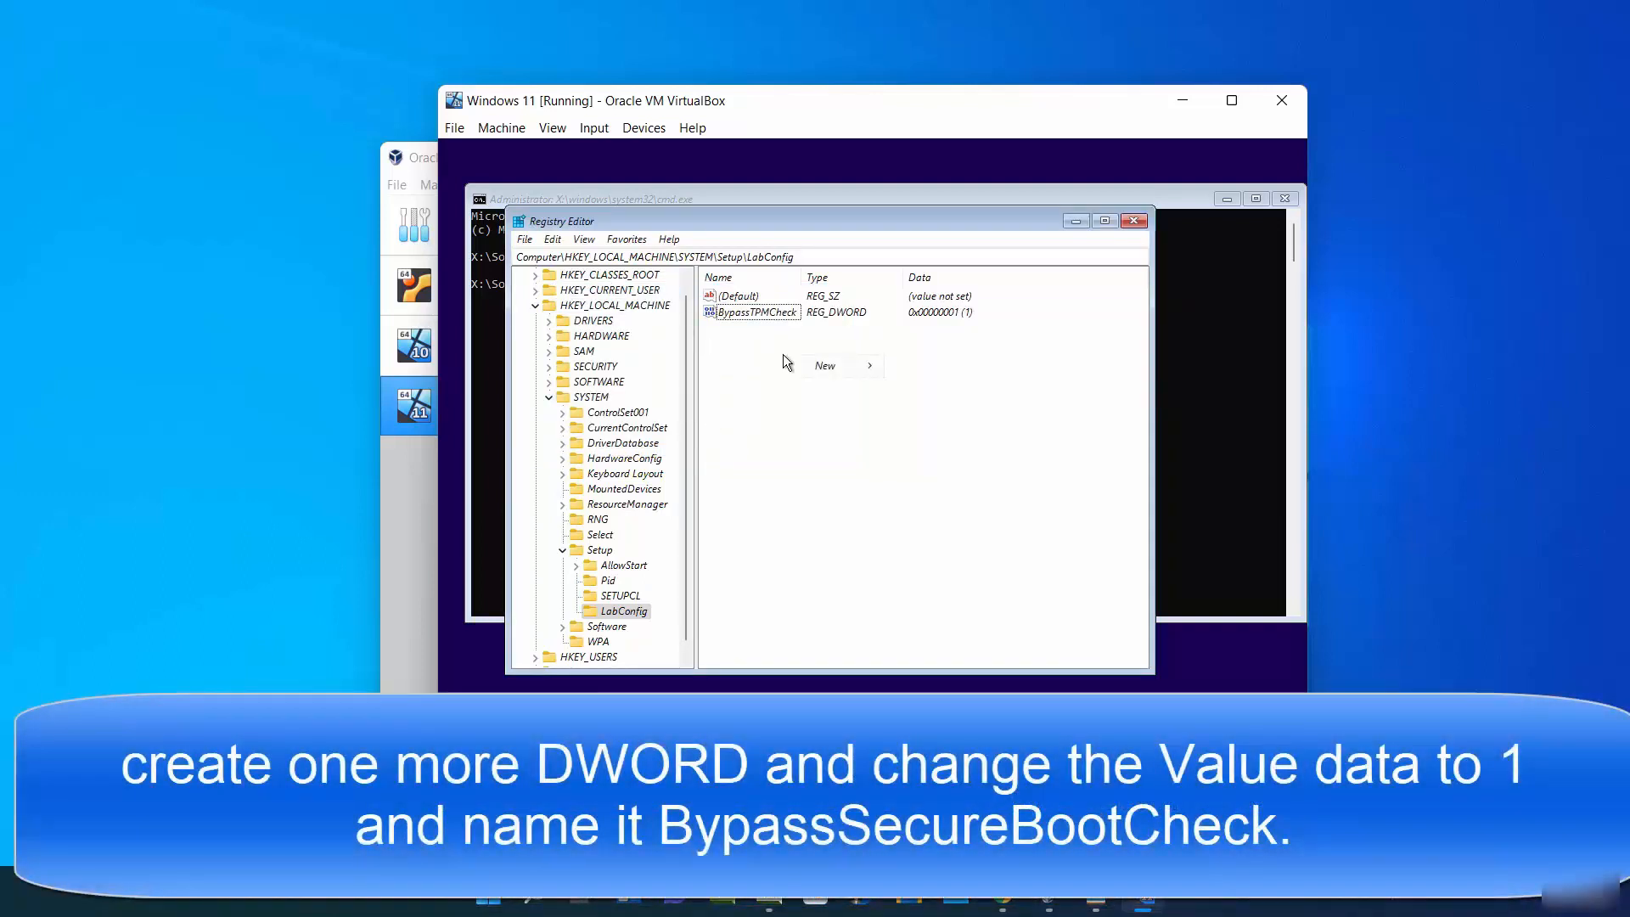
- Add another DWORD (32-bit) value named BypassSecureBootCheck to LabConfig
mouse_move(797, 362)
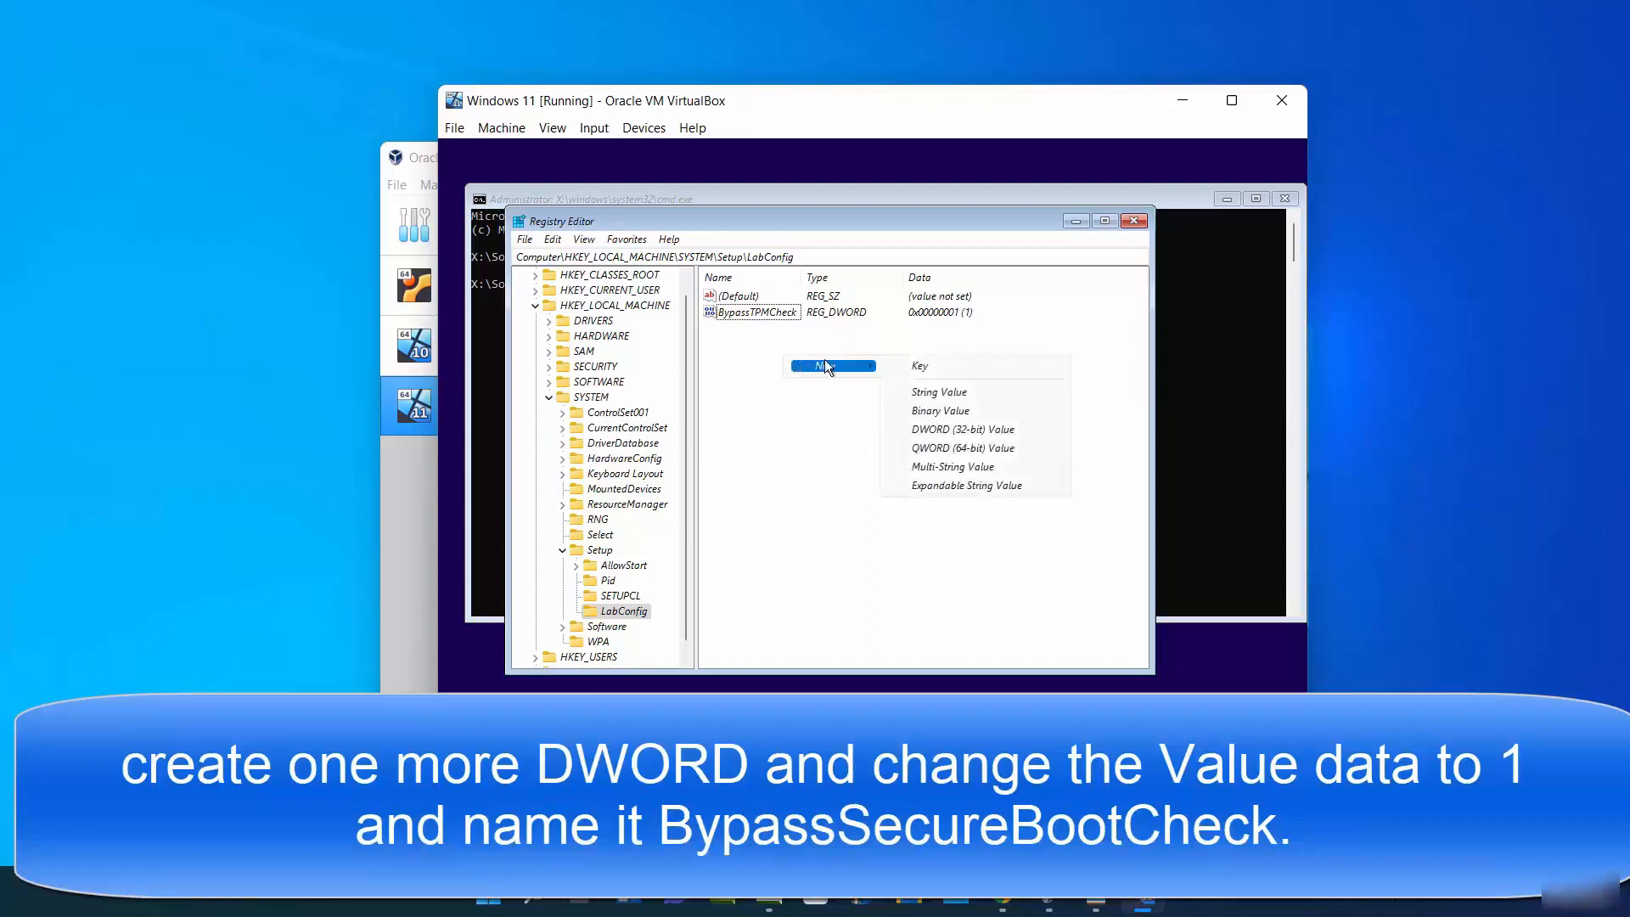
click(927, 429)
text(BypassSecureBootCheck)
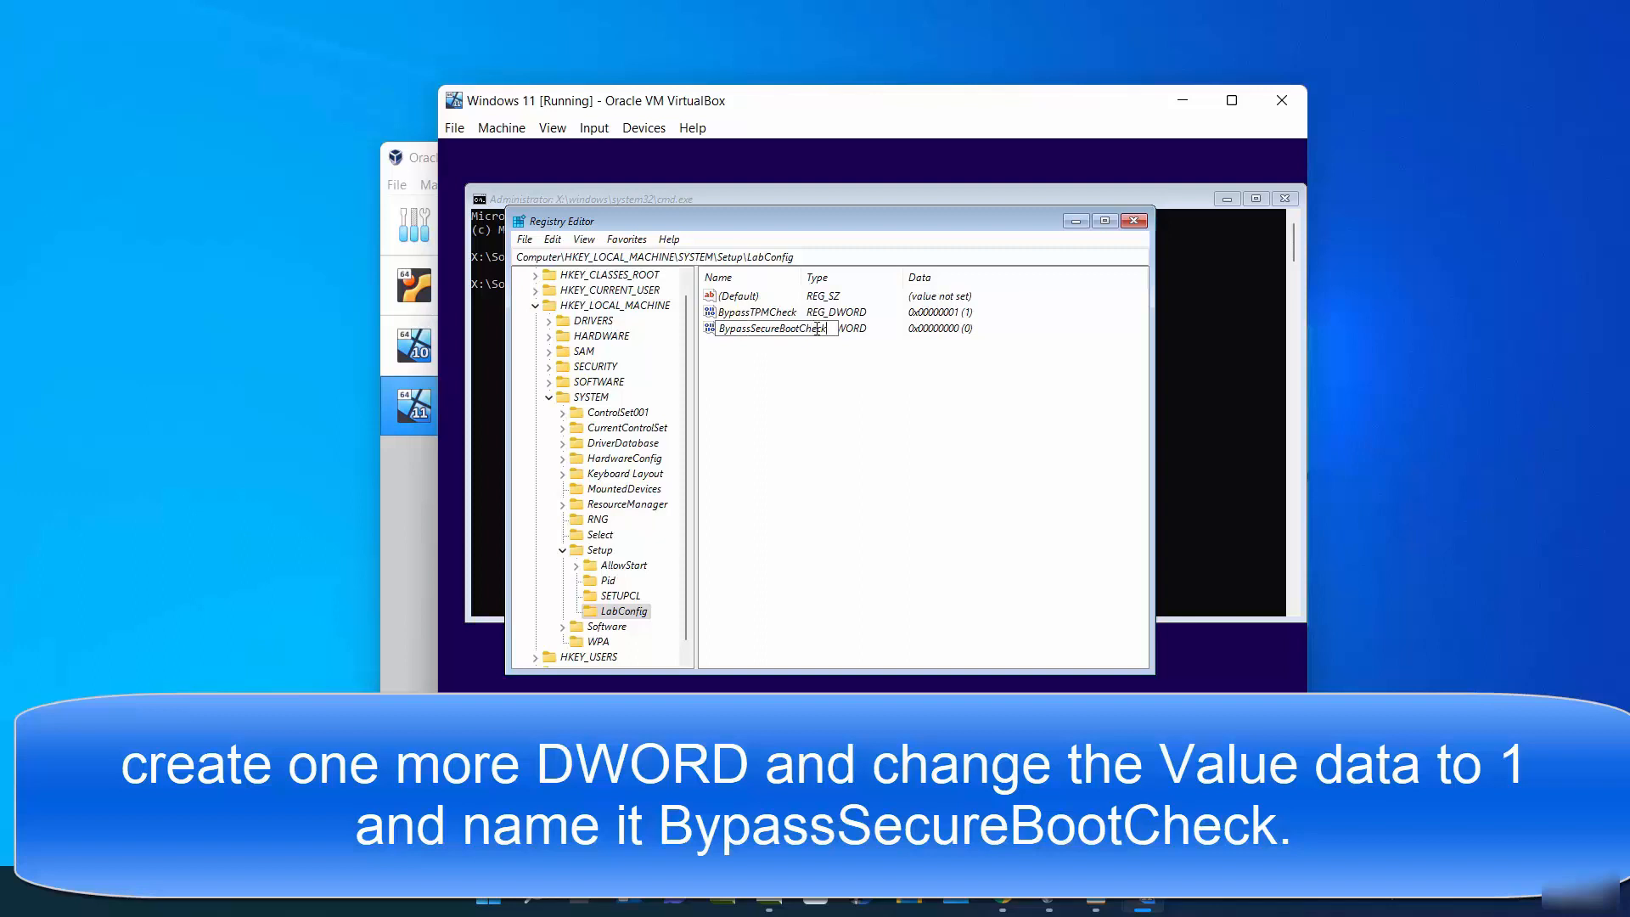
key(Return)
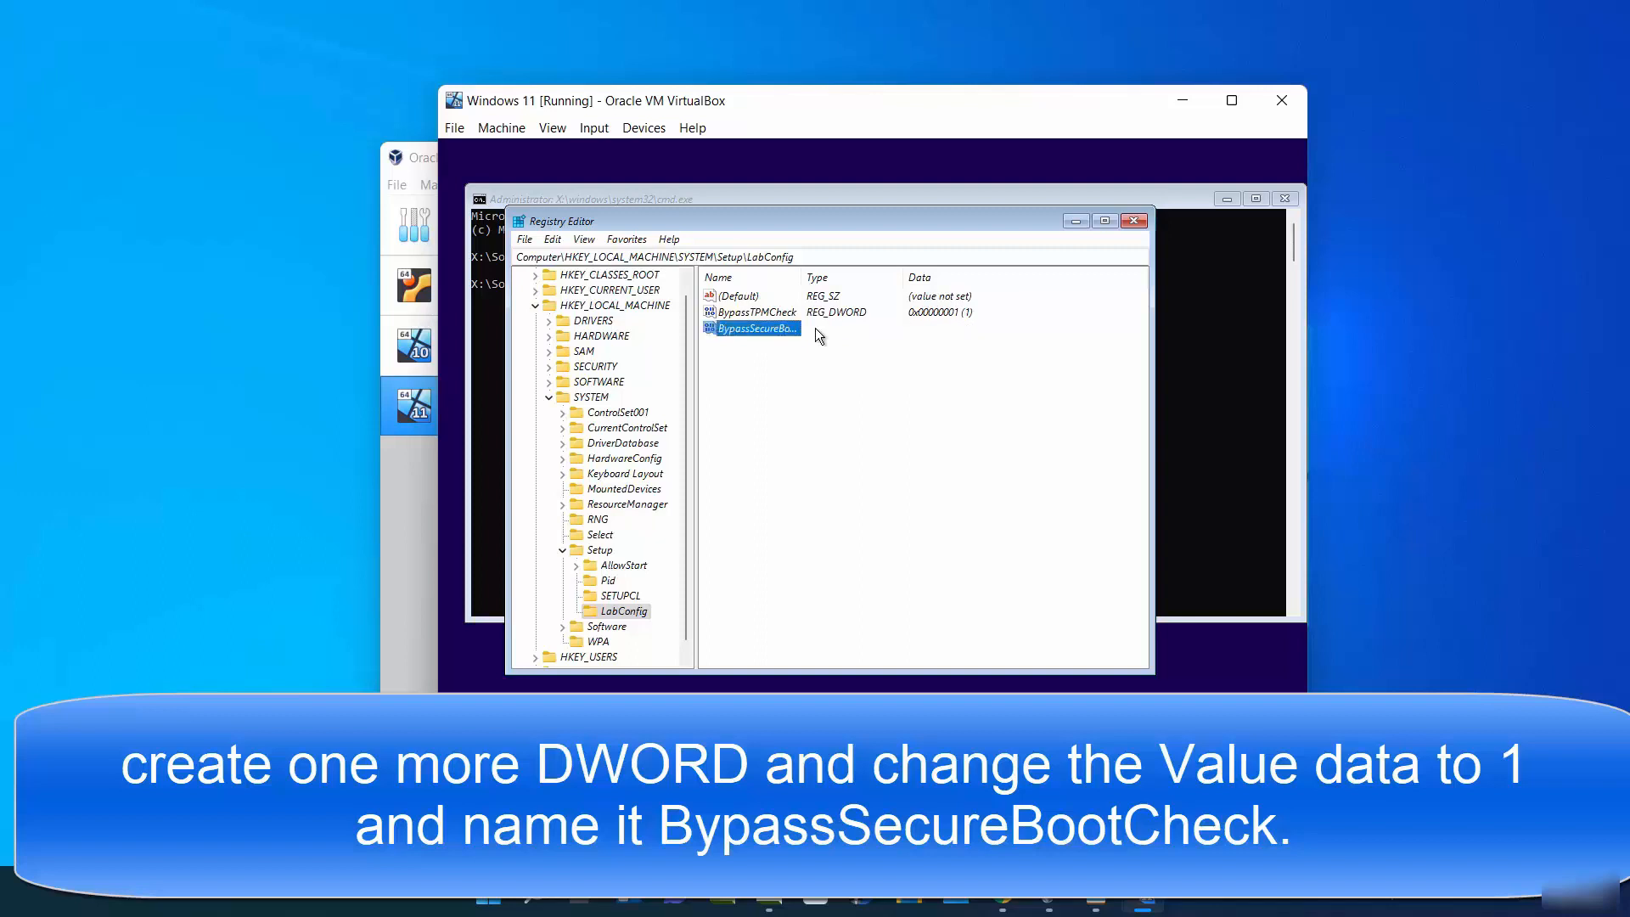
- Modify BypassSecureBootCheck so its value data is 1
right_click(785, 328)
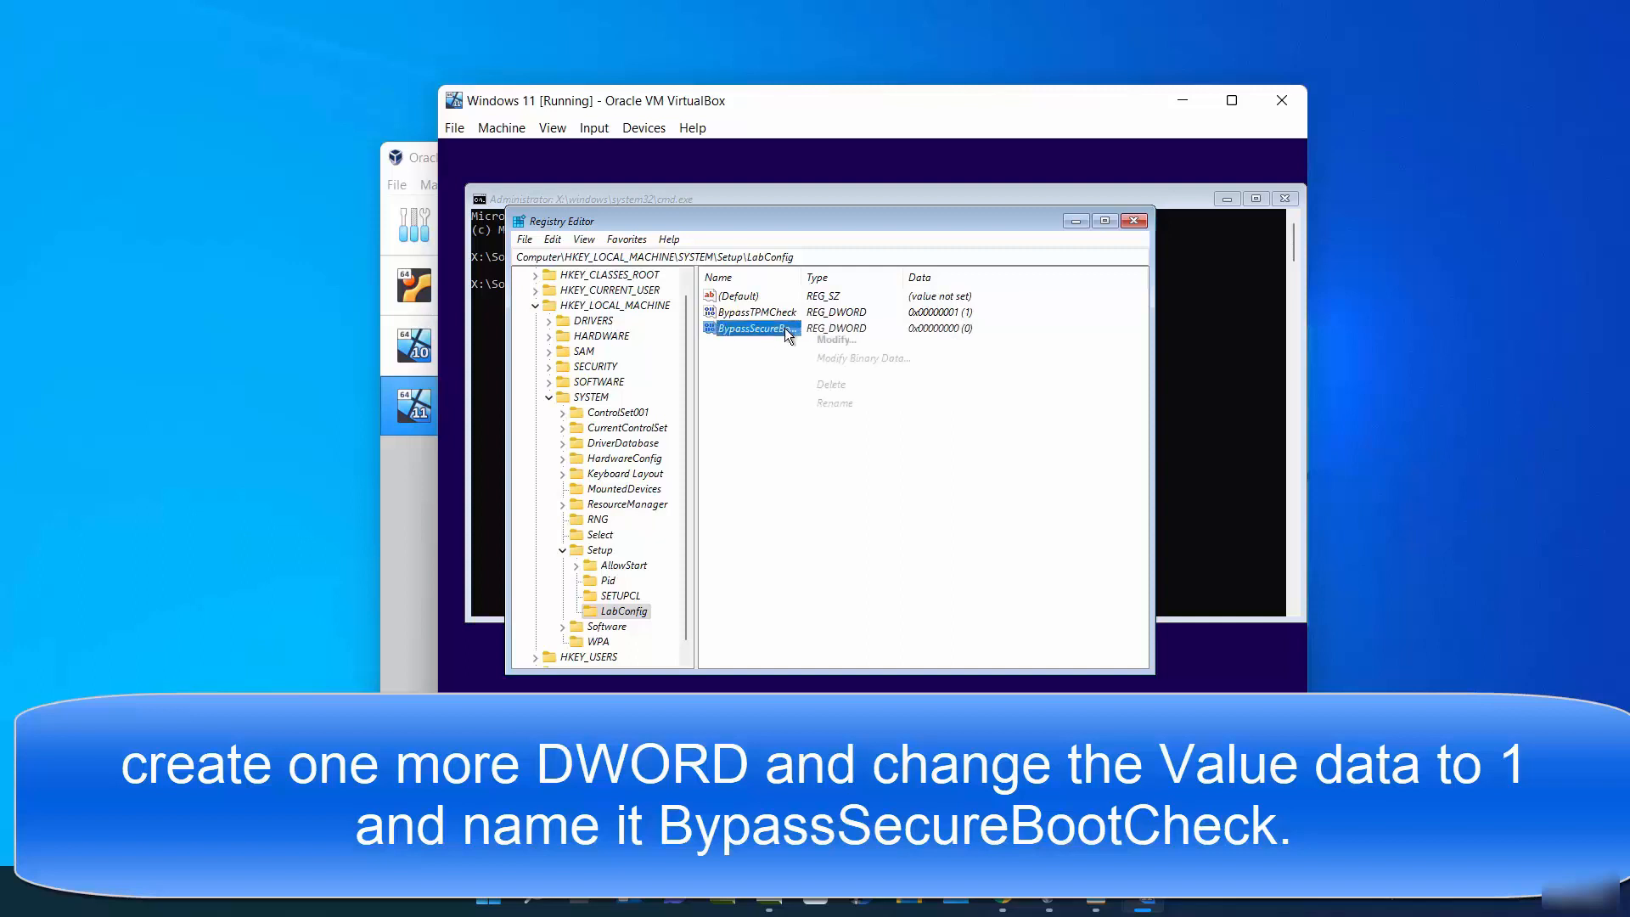
click(823, 339)
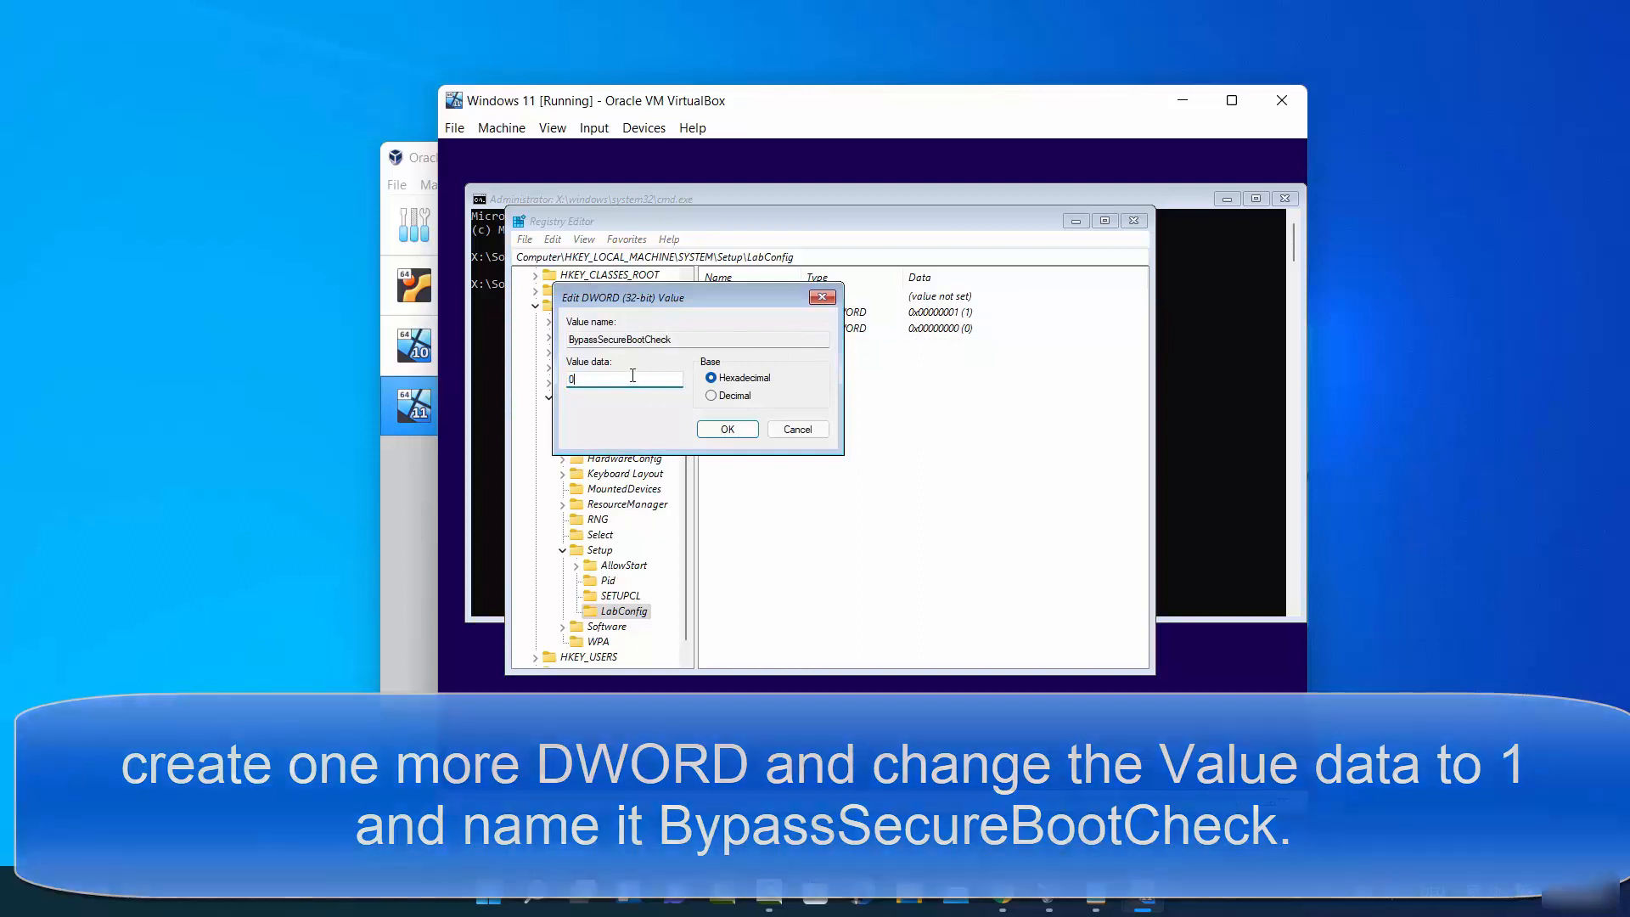
text(1)
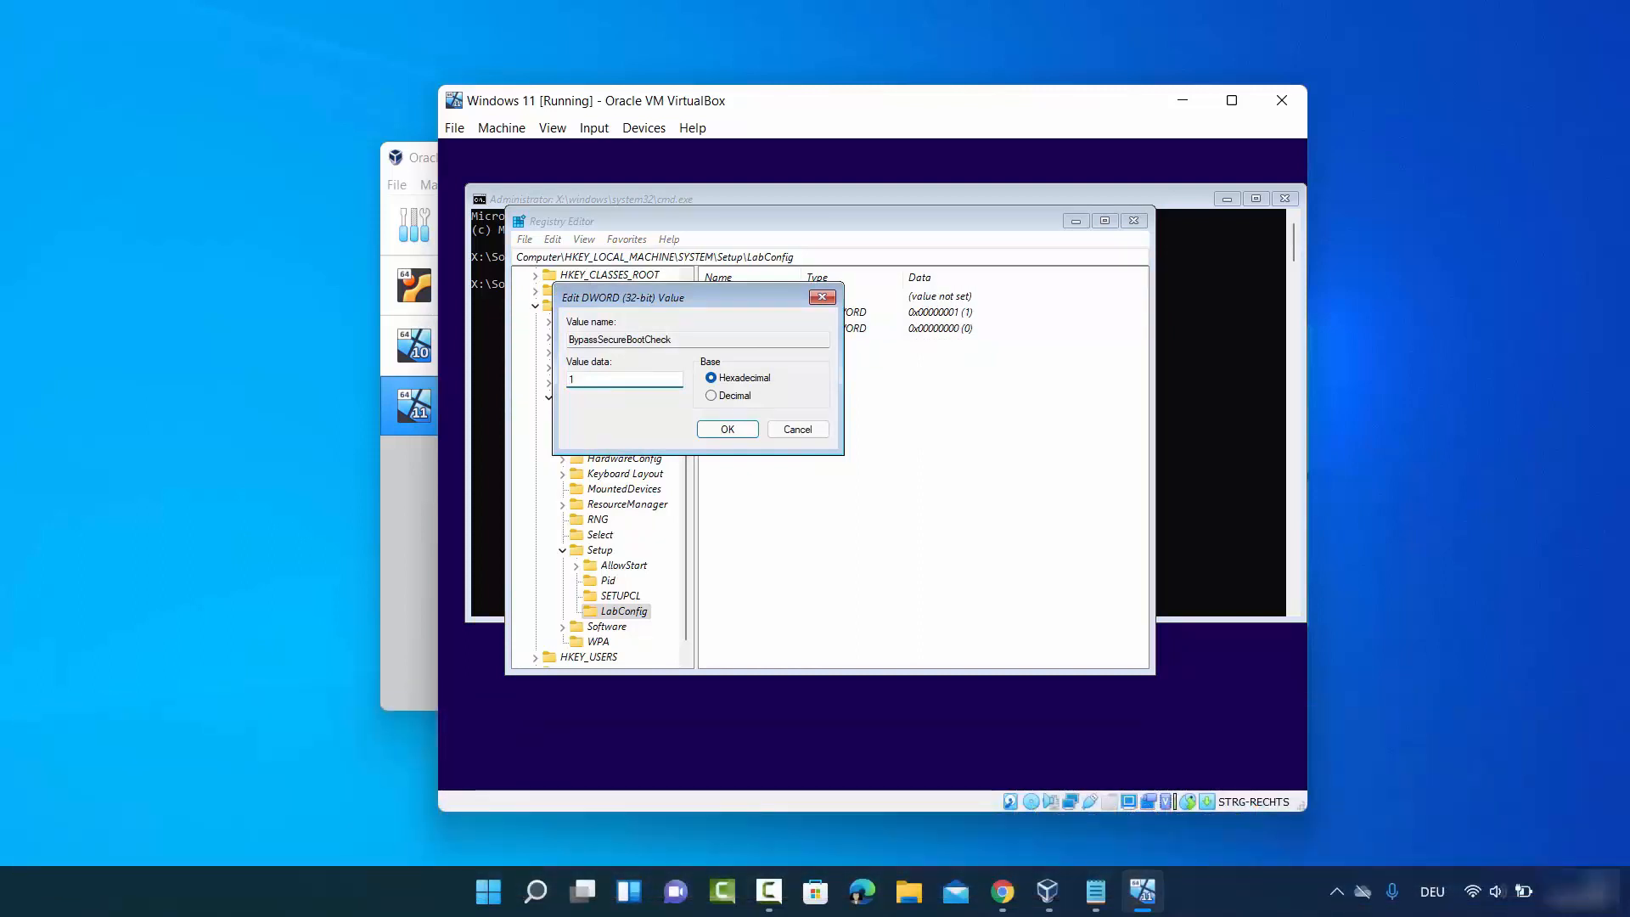
click(720, 431)
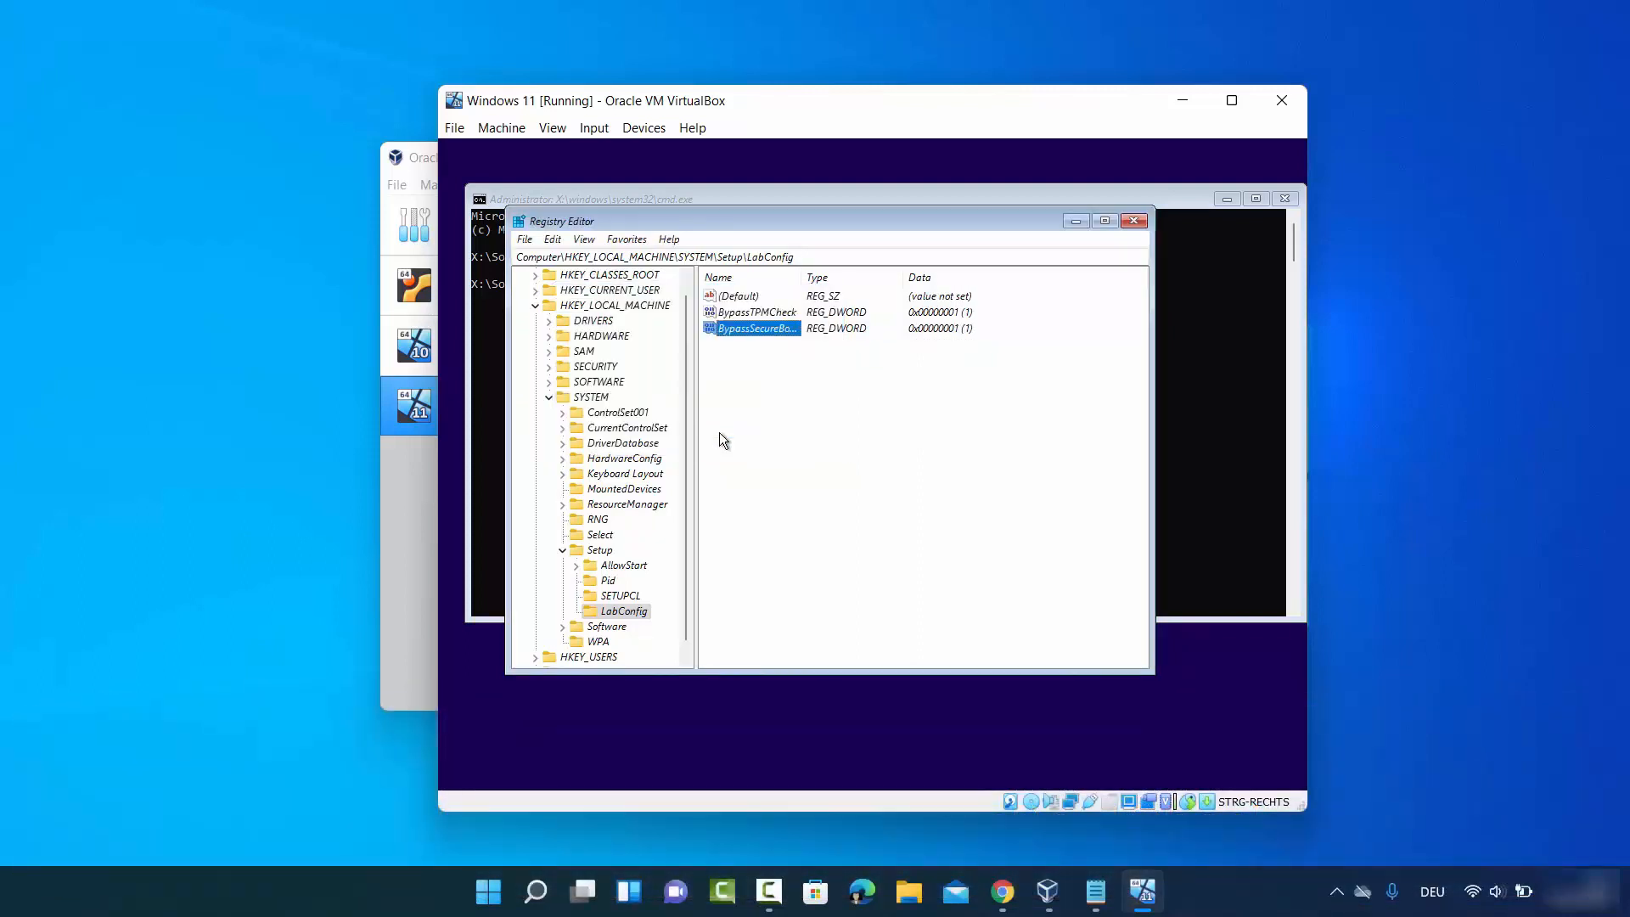
- Widen the Name column and check both BypassTPMCheck and BypassSecureBootCheck entries
drag(801, 286, 851, 289)
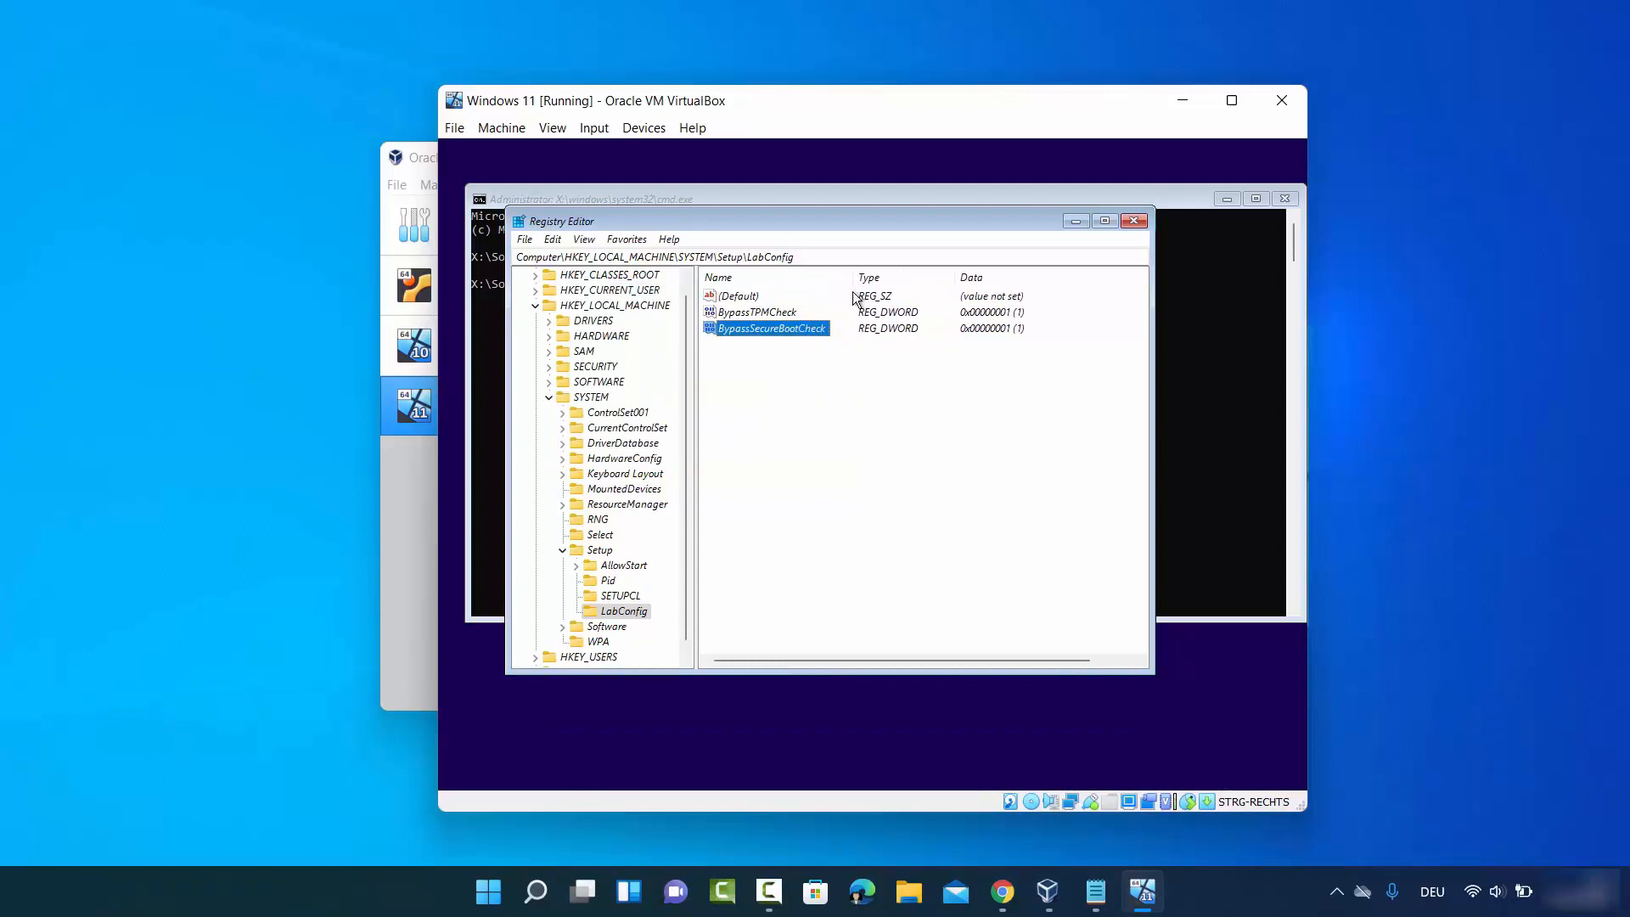
click(751, 316)
click(747, 328)
click(771, 315)
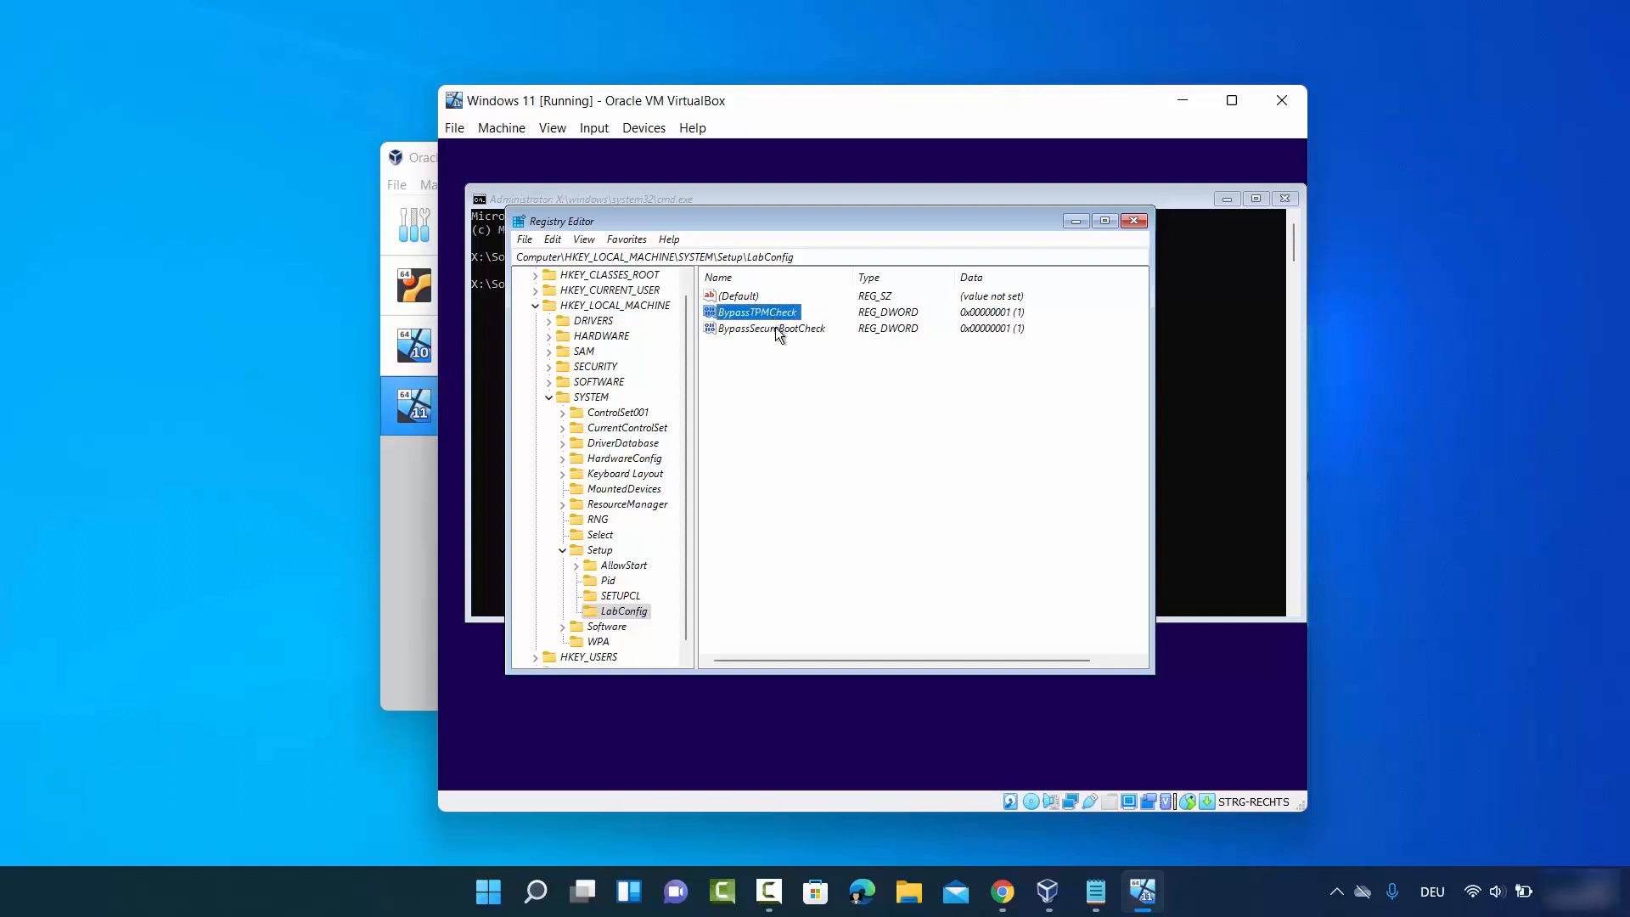
click(779, 330)
click(1456, 737)
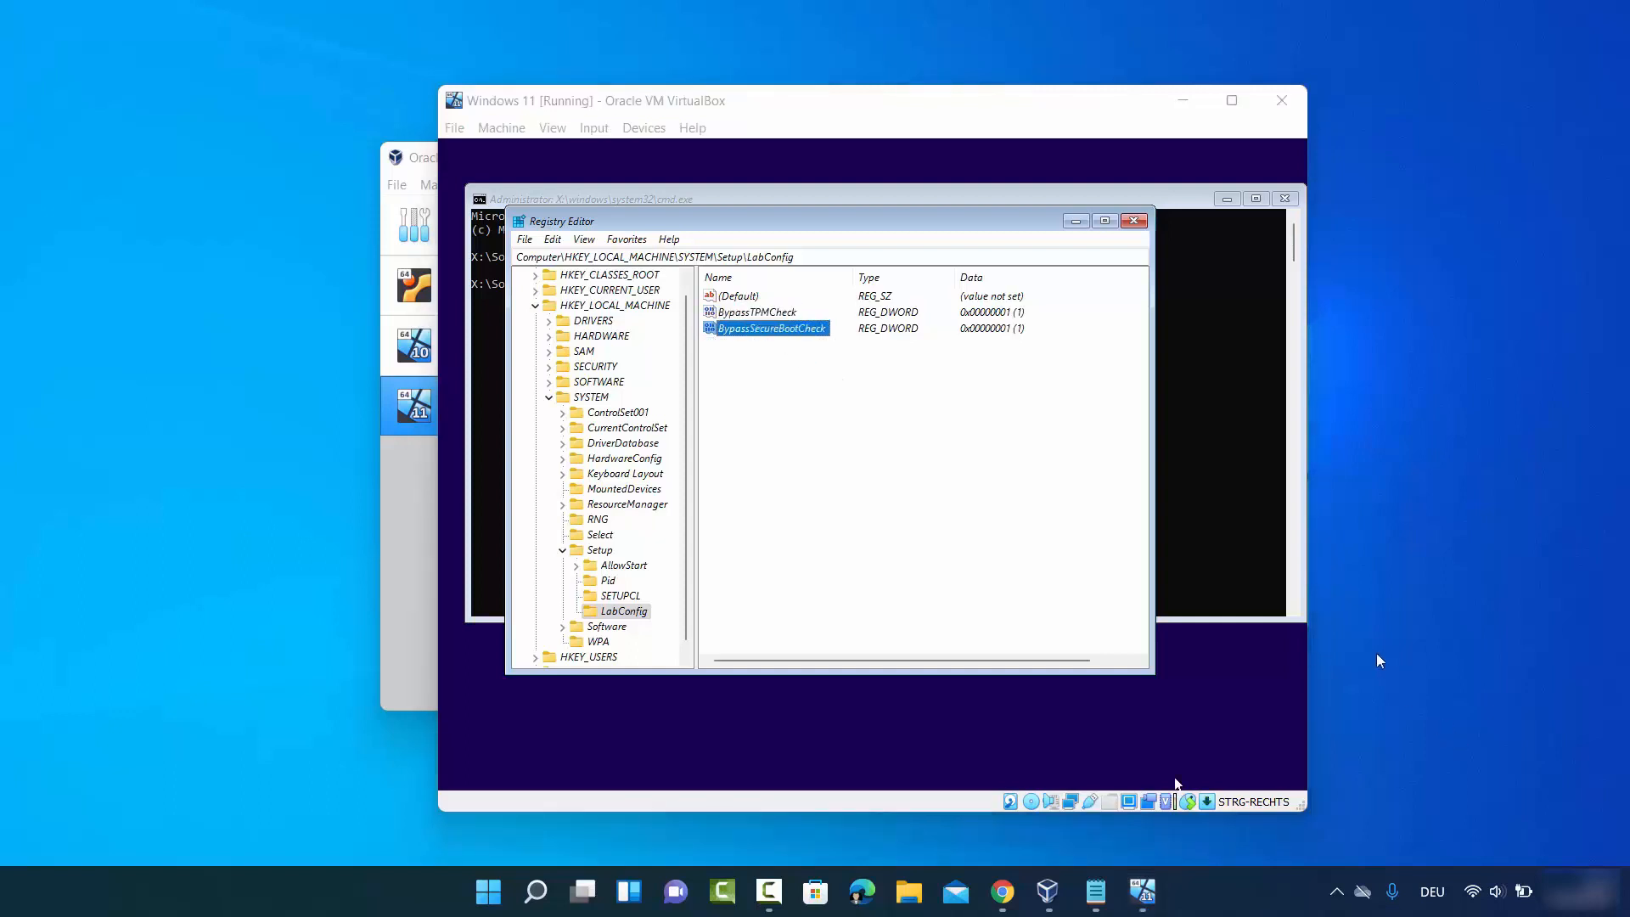
- Close Registry Editor and the command prompt, set the setup keyboard to German, and start Install now
click(1132, 222)
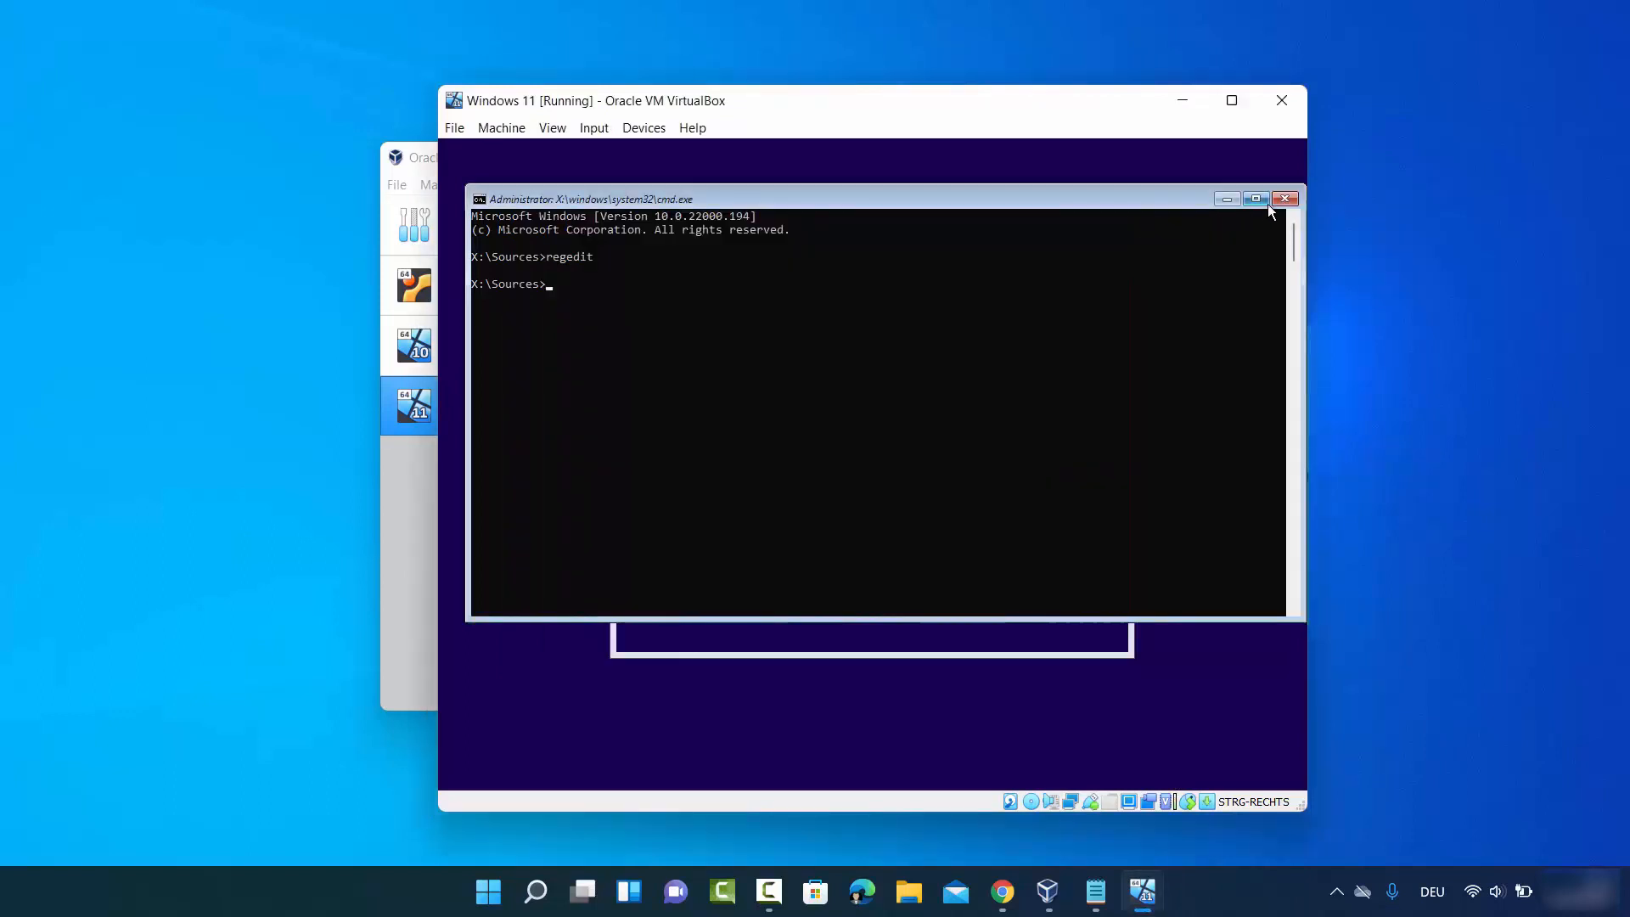
click(1284, 201)
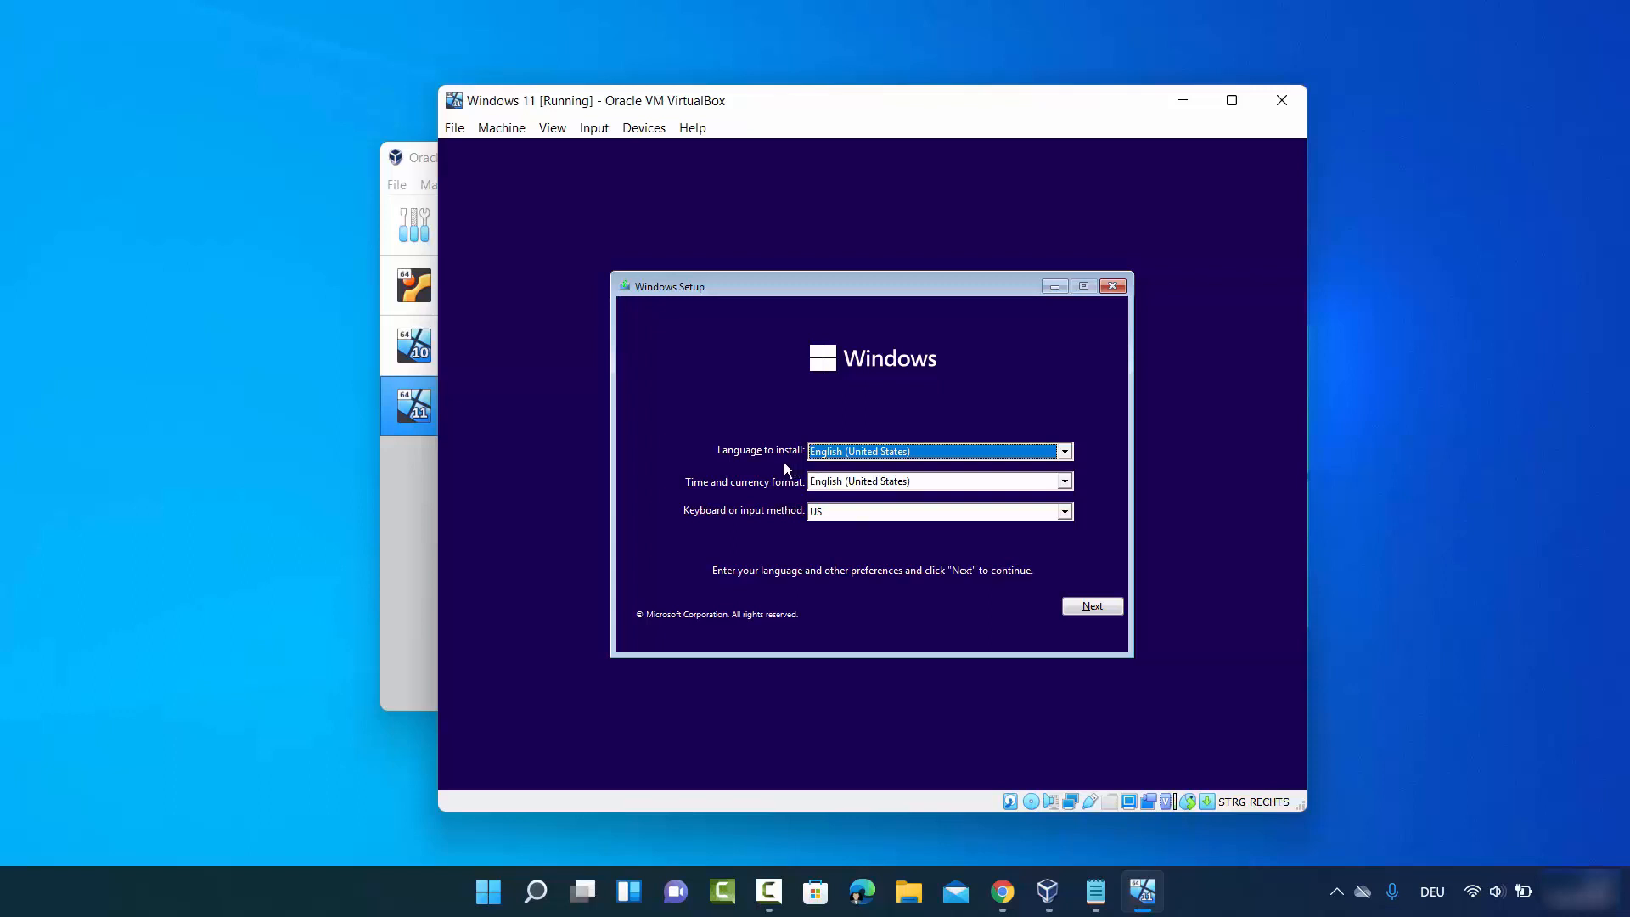
click(835, 510)
scroll(864, 558, down, 1)
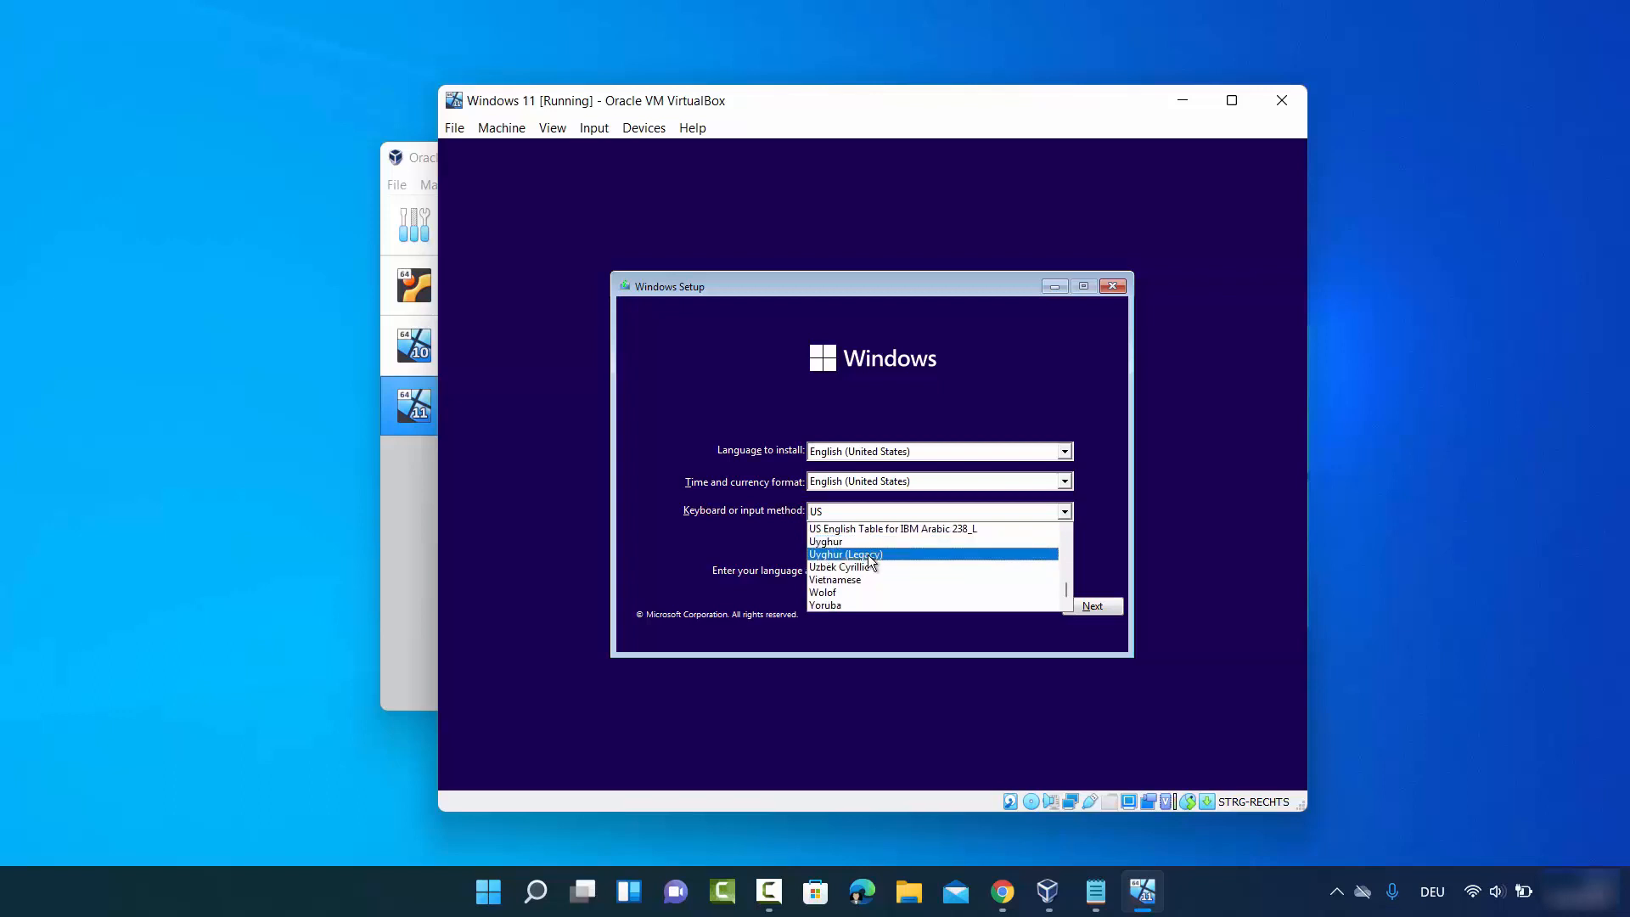
key(g)
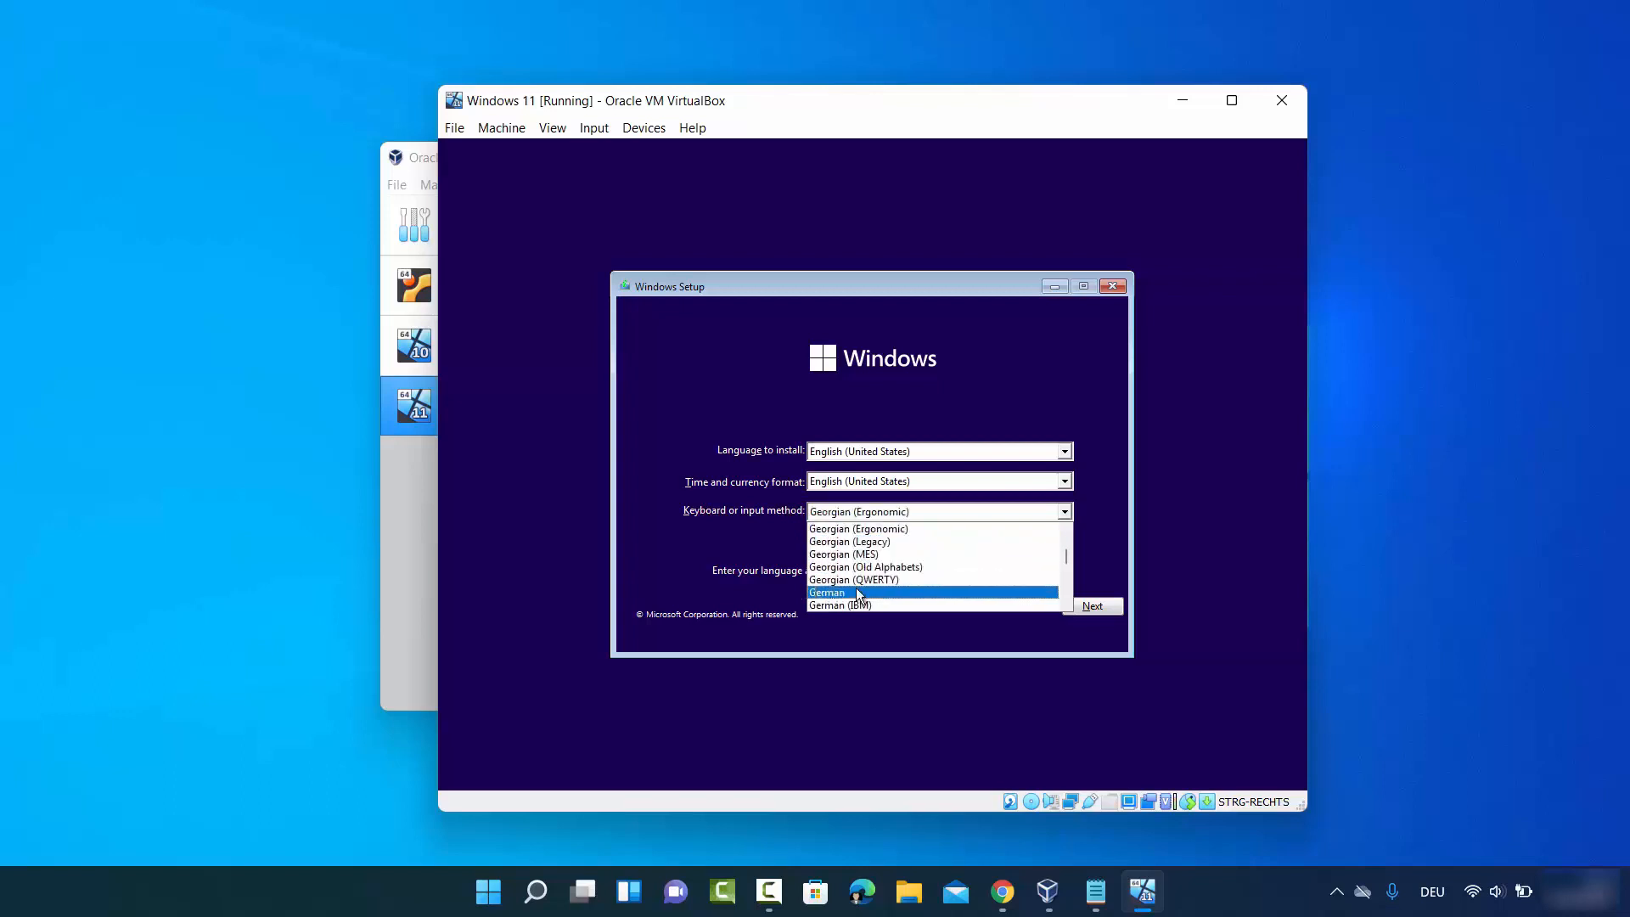
click(857, 592)
click(1087, 610)
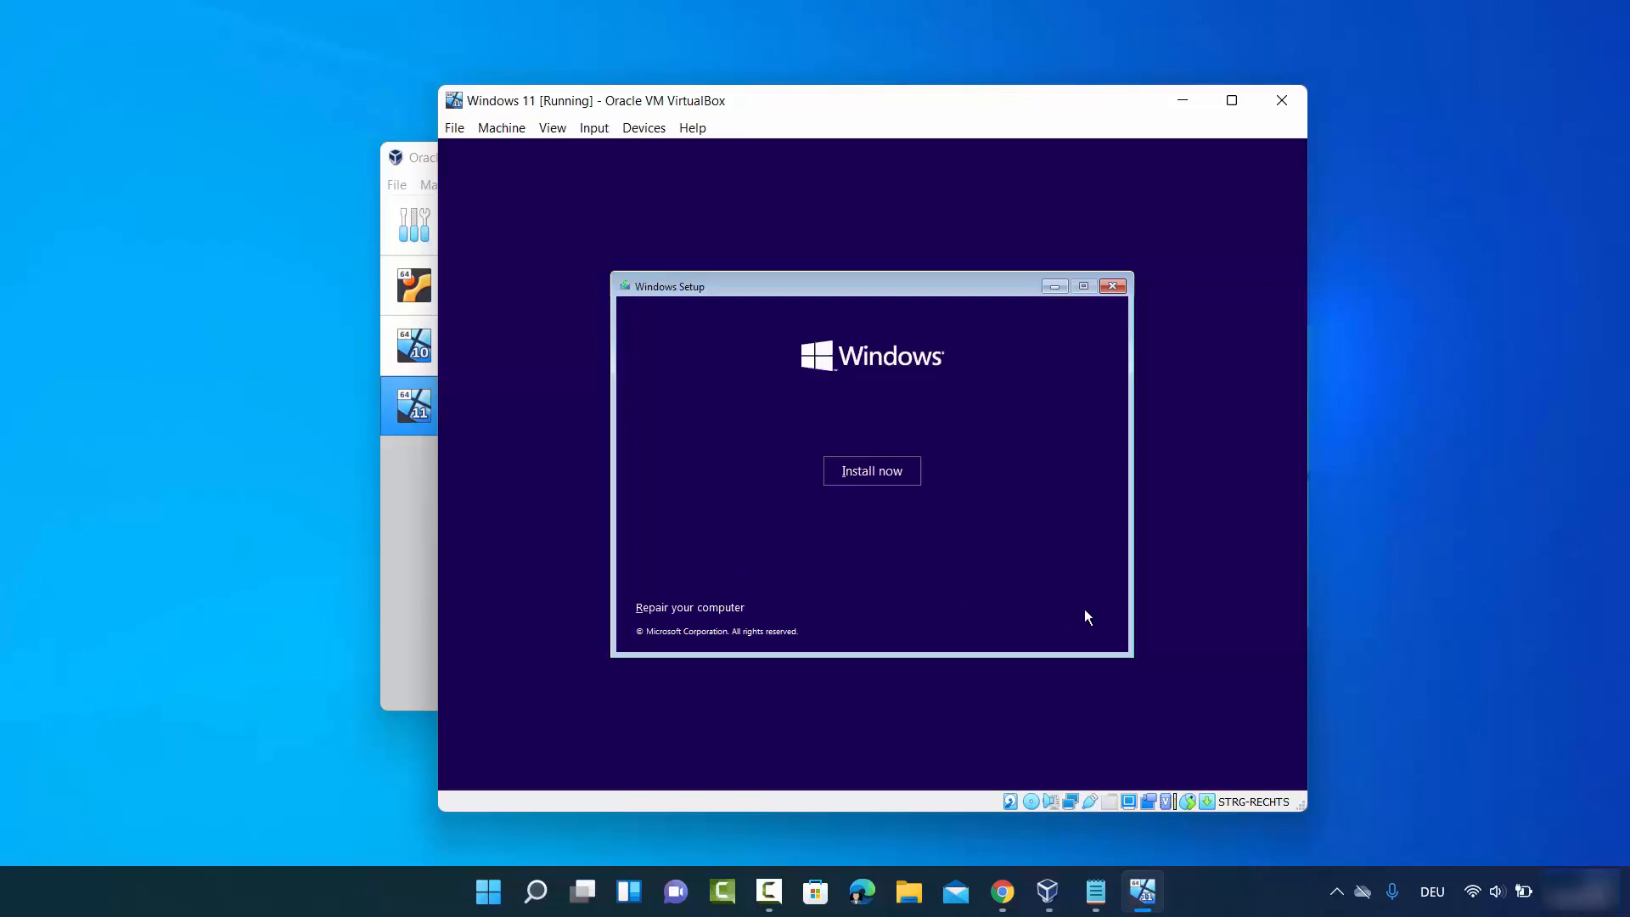
click(878, 477)
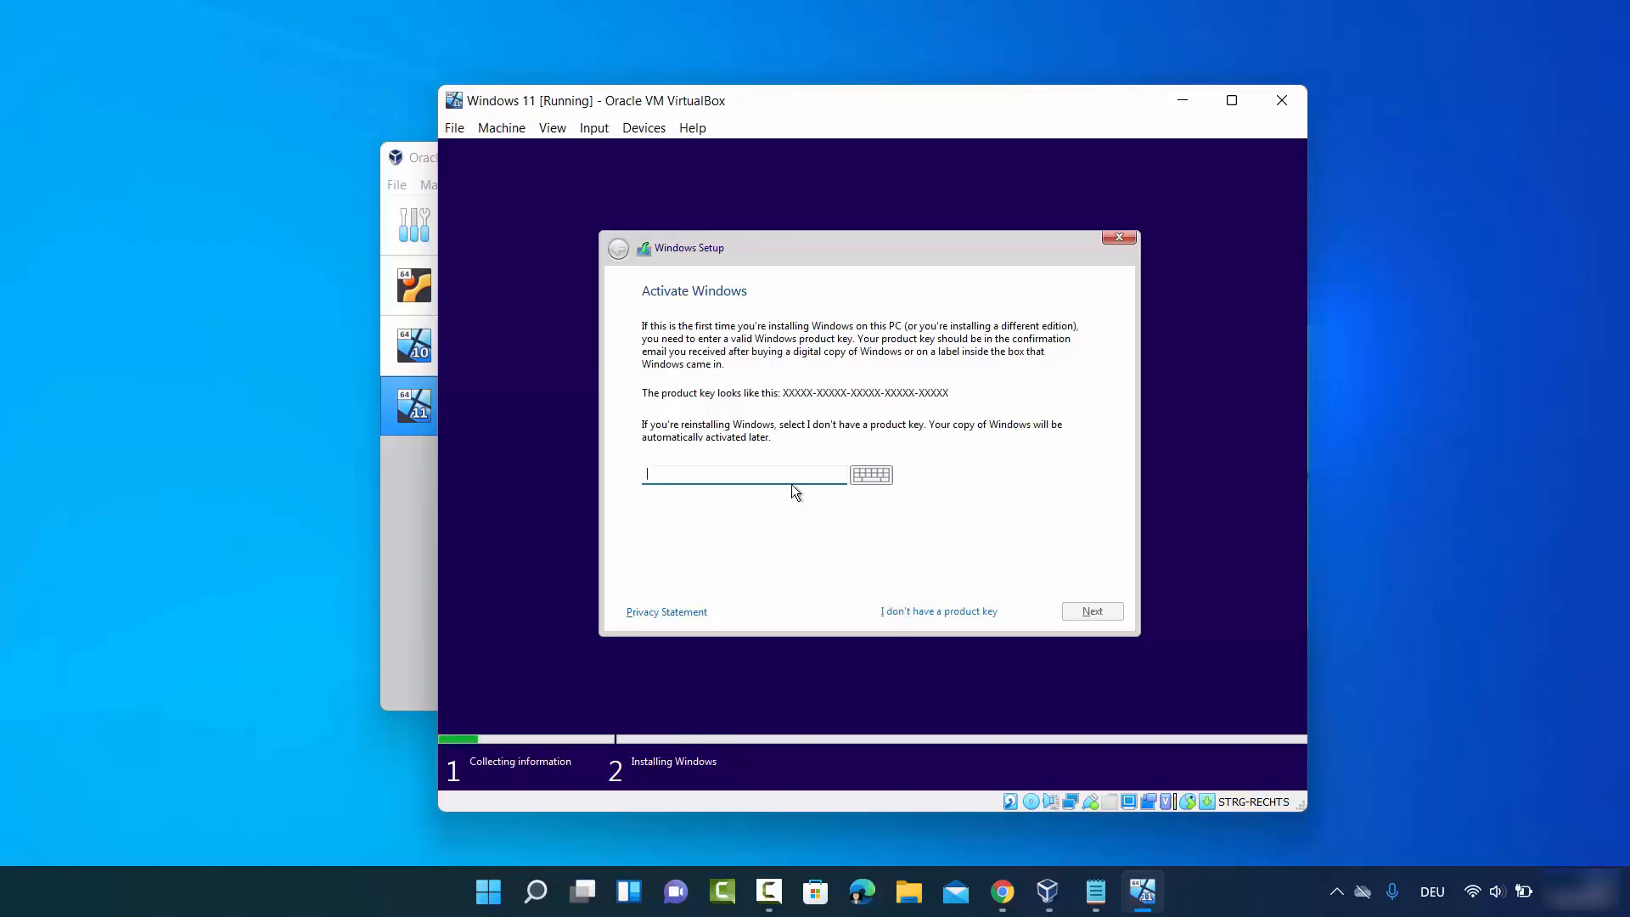
- Skip the product key, choose Windows 11 Pro, accept the license terms, and select Custom installation
click(926, 617)
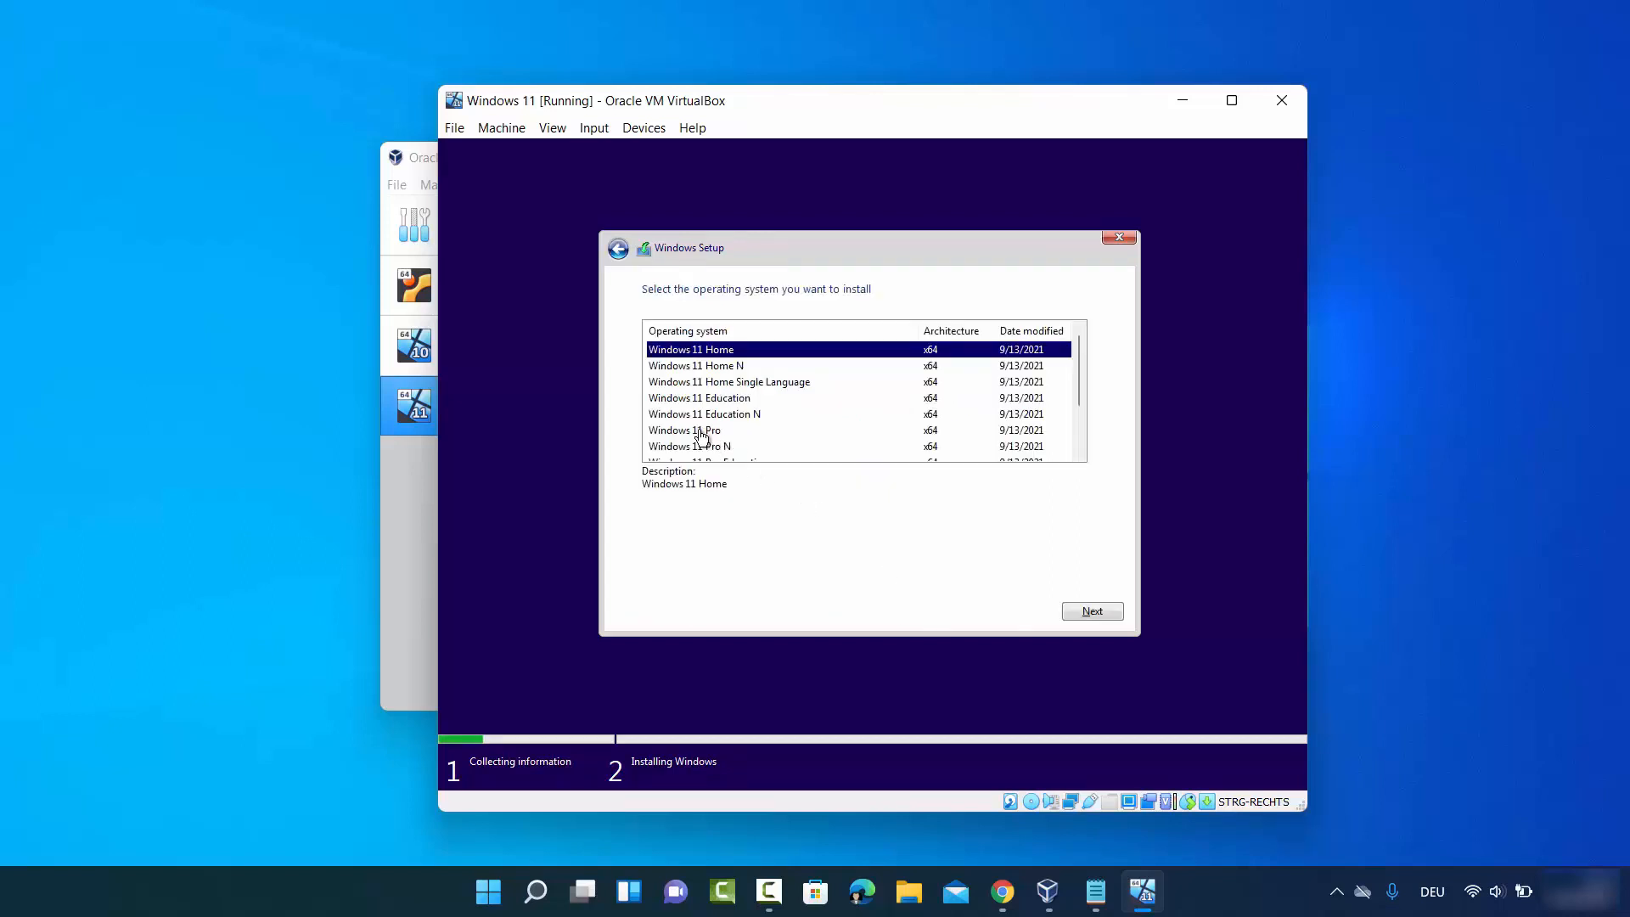
click(701, 431)
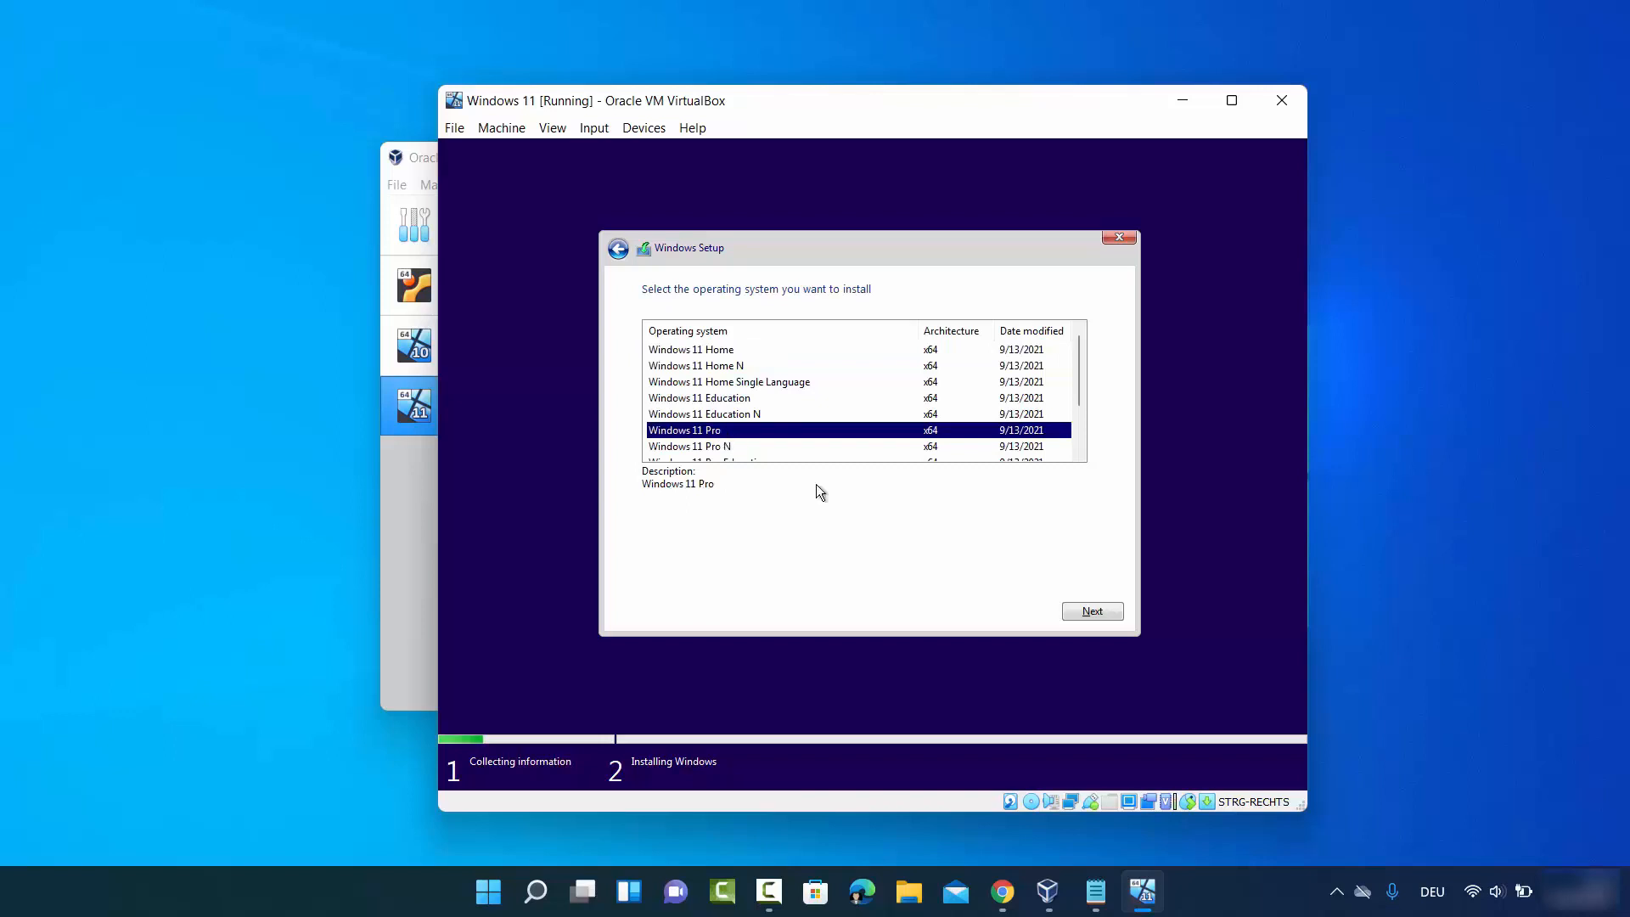
click(1090, 615)
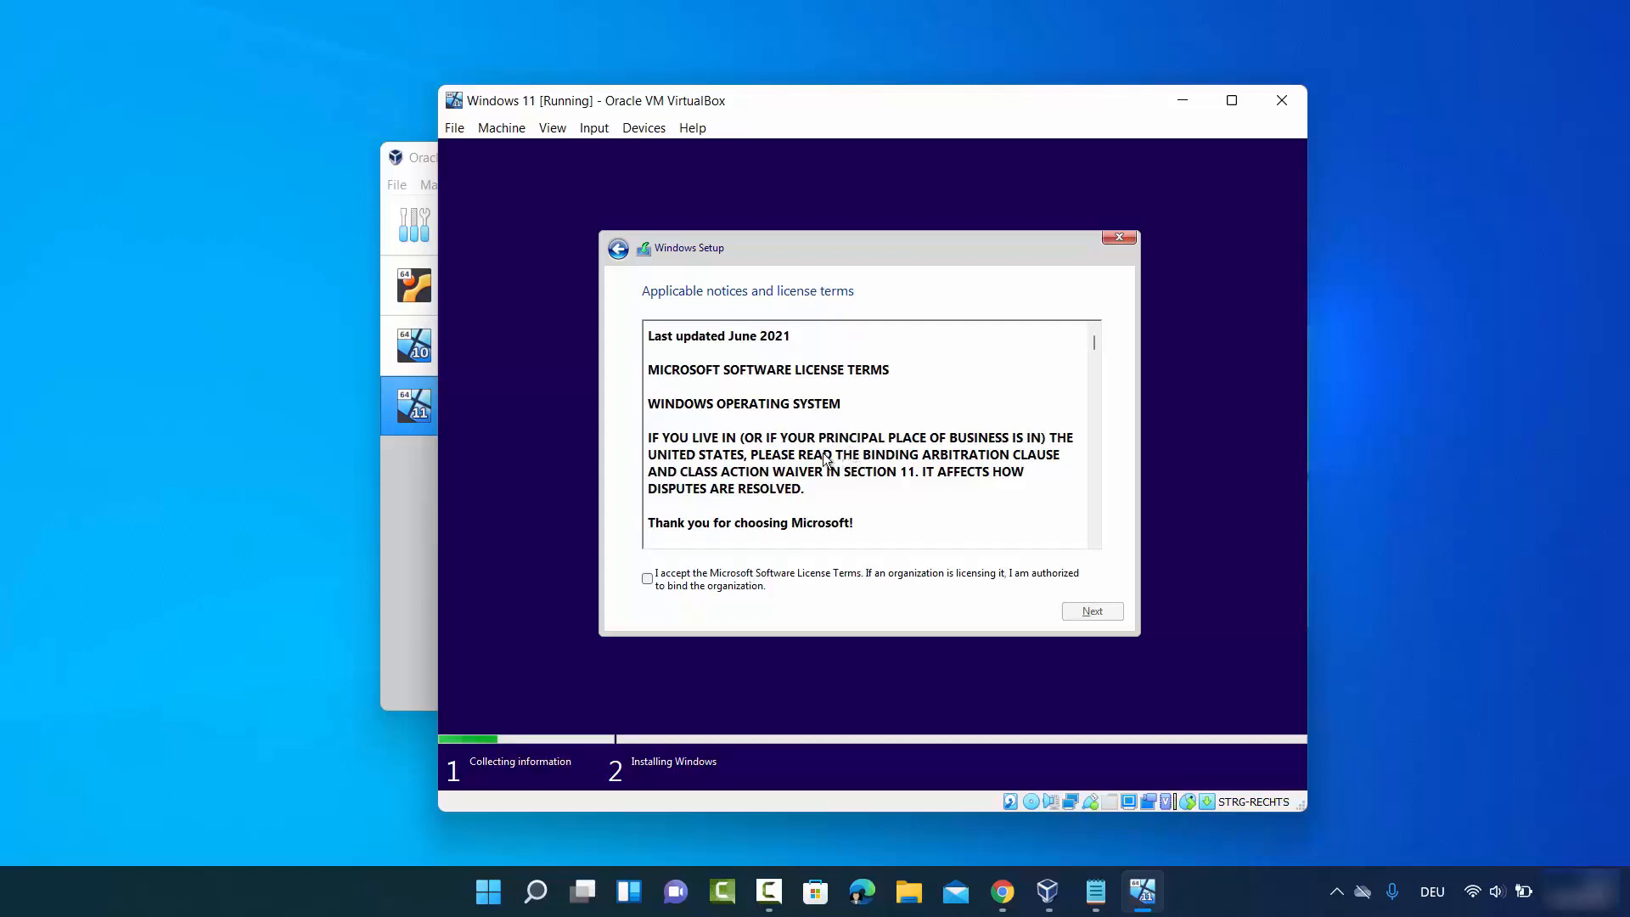
click(647, 579)
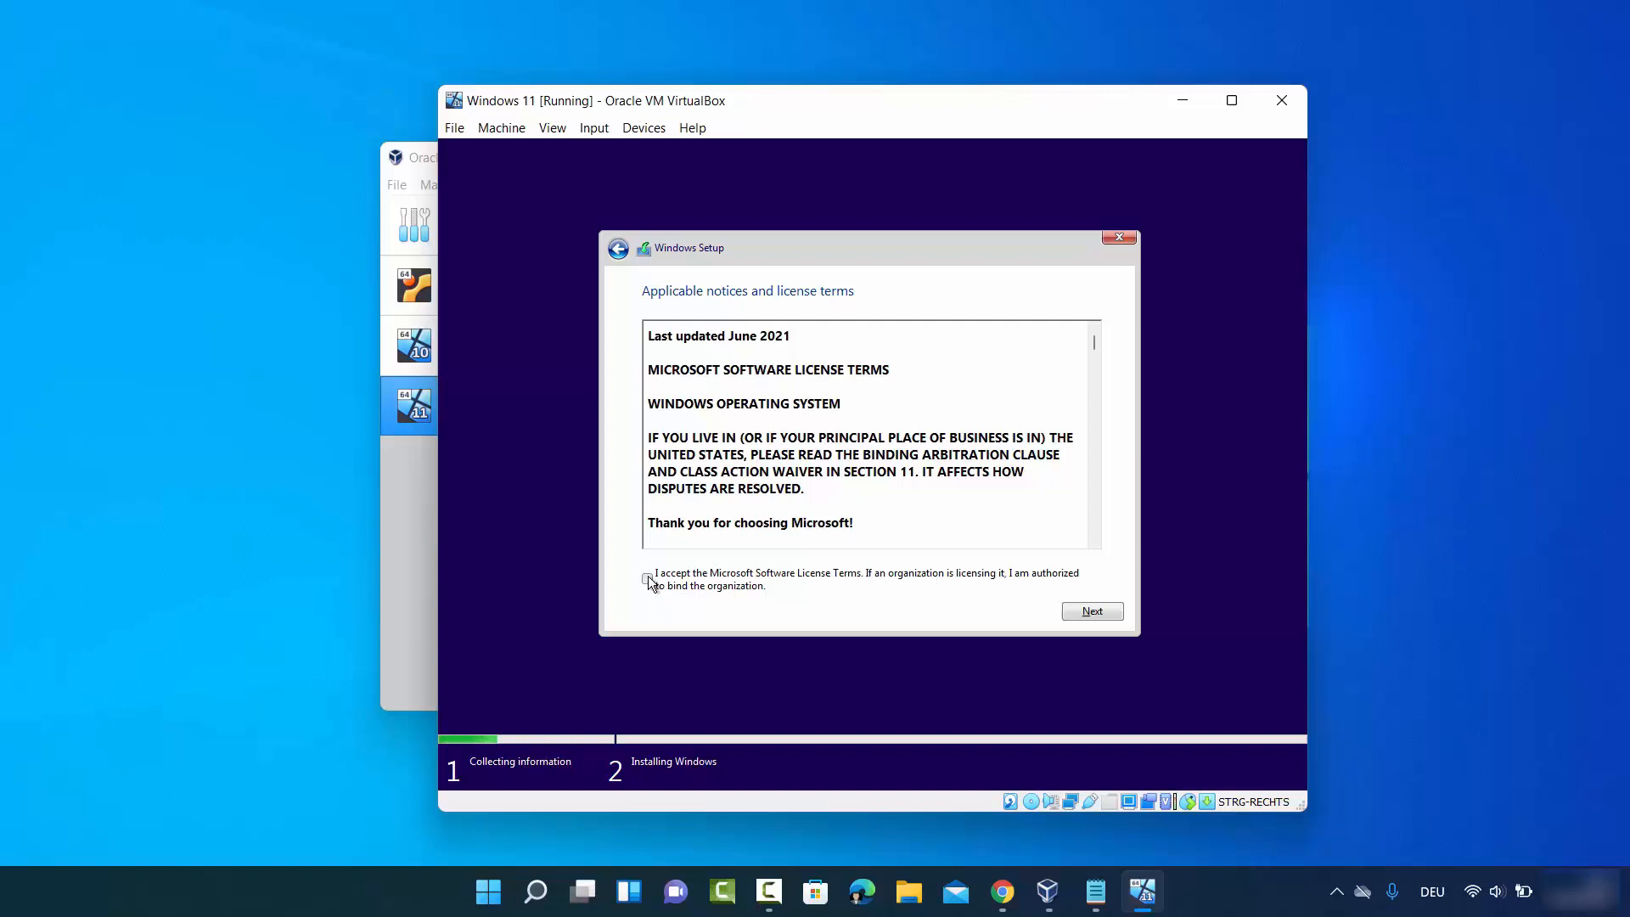
click(1104, 615)
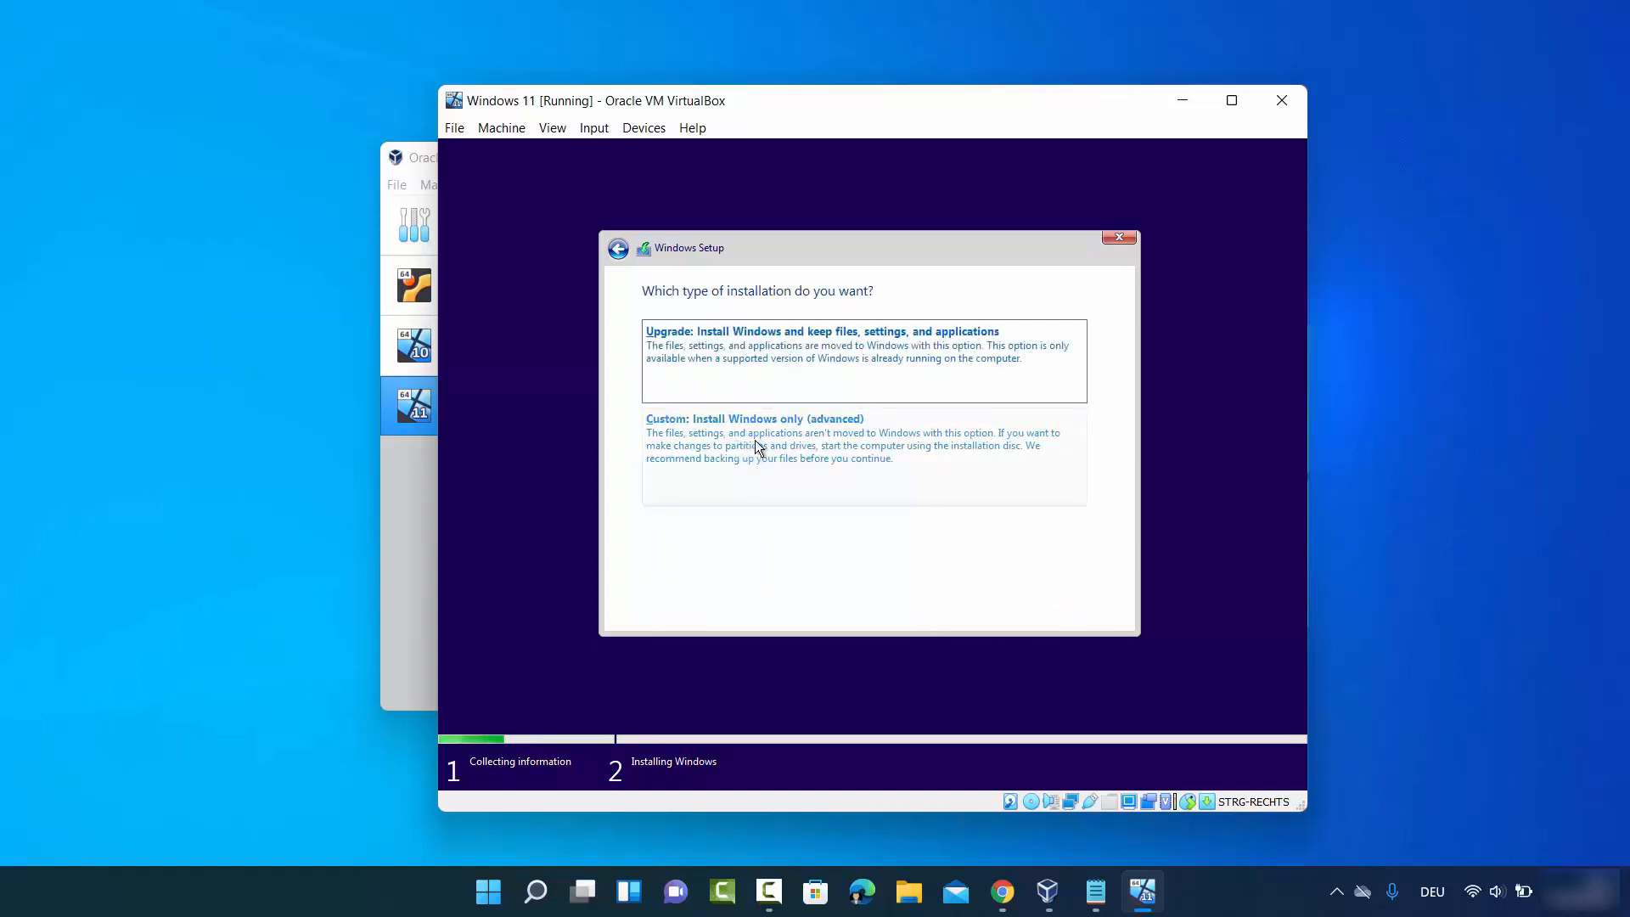
click(754, 440)
click(1464, 706)
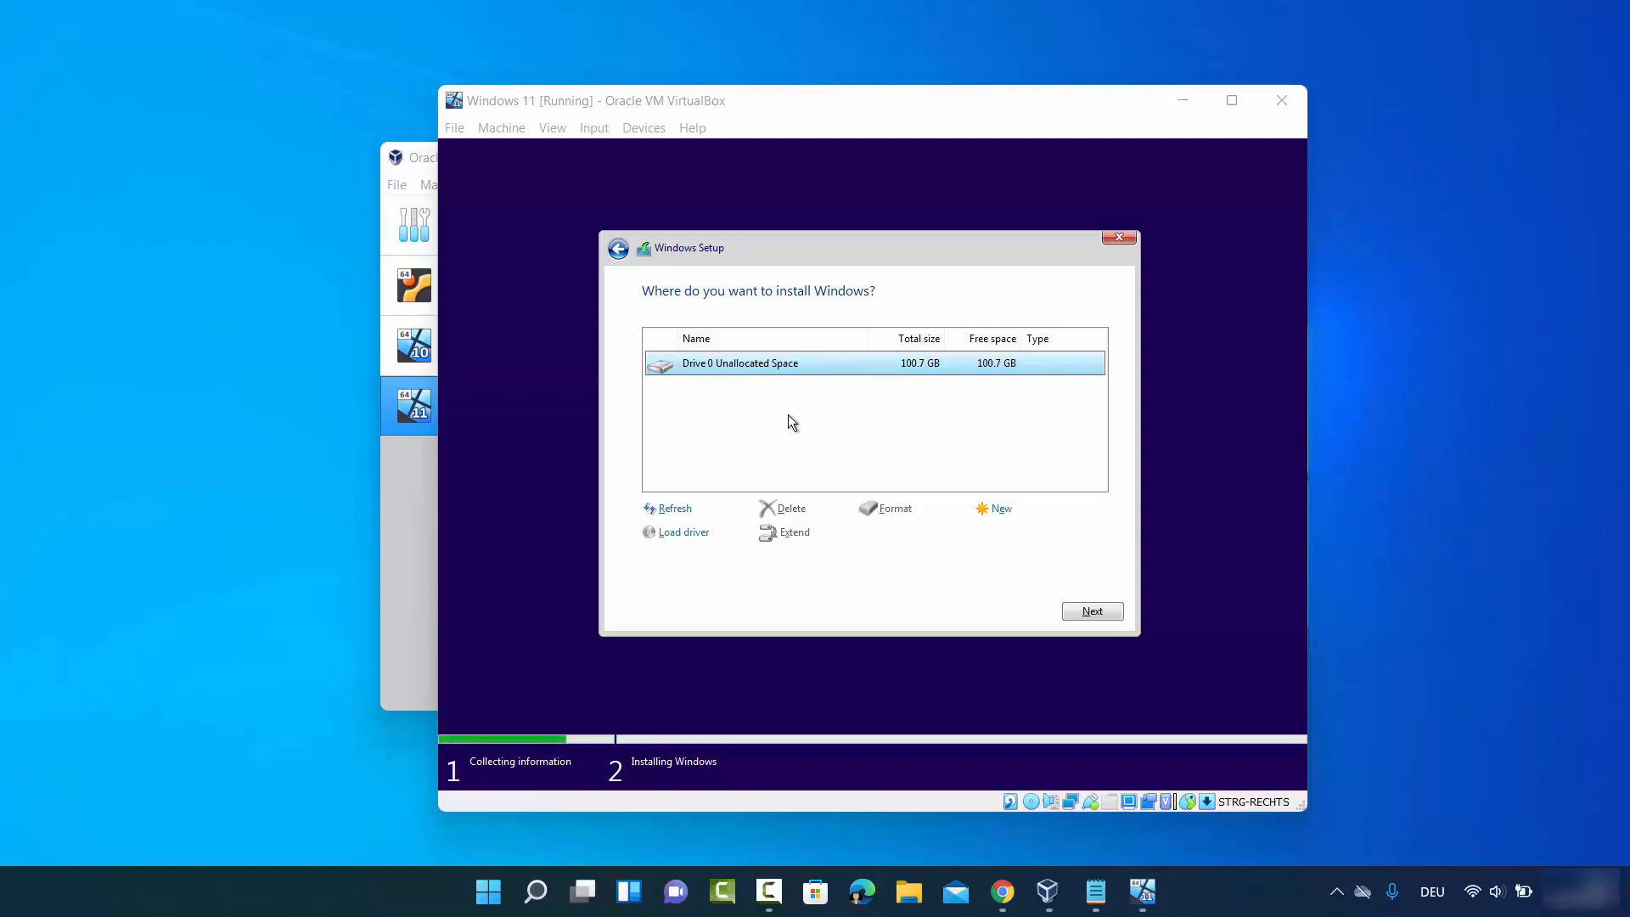
- Install Windows onto Drive 0's 100.7 GB unallocated space
click(1089, 610)
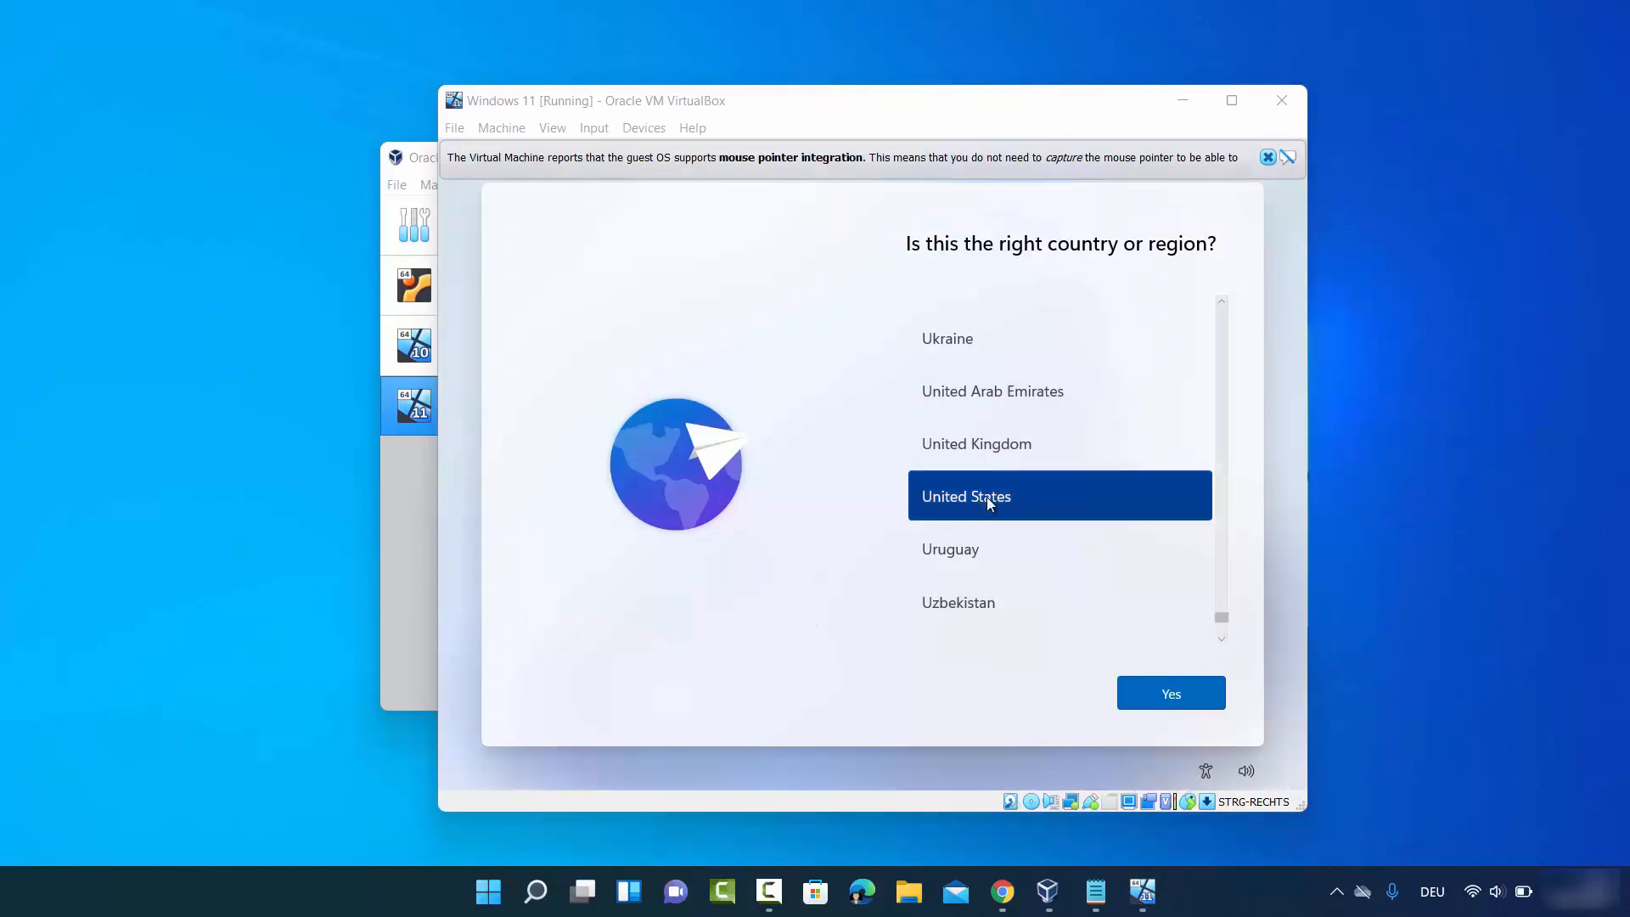
- Keep United States as region, pick the German keyboard layout, and skip a second layout
click(1137, 690)
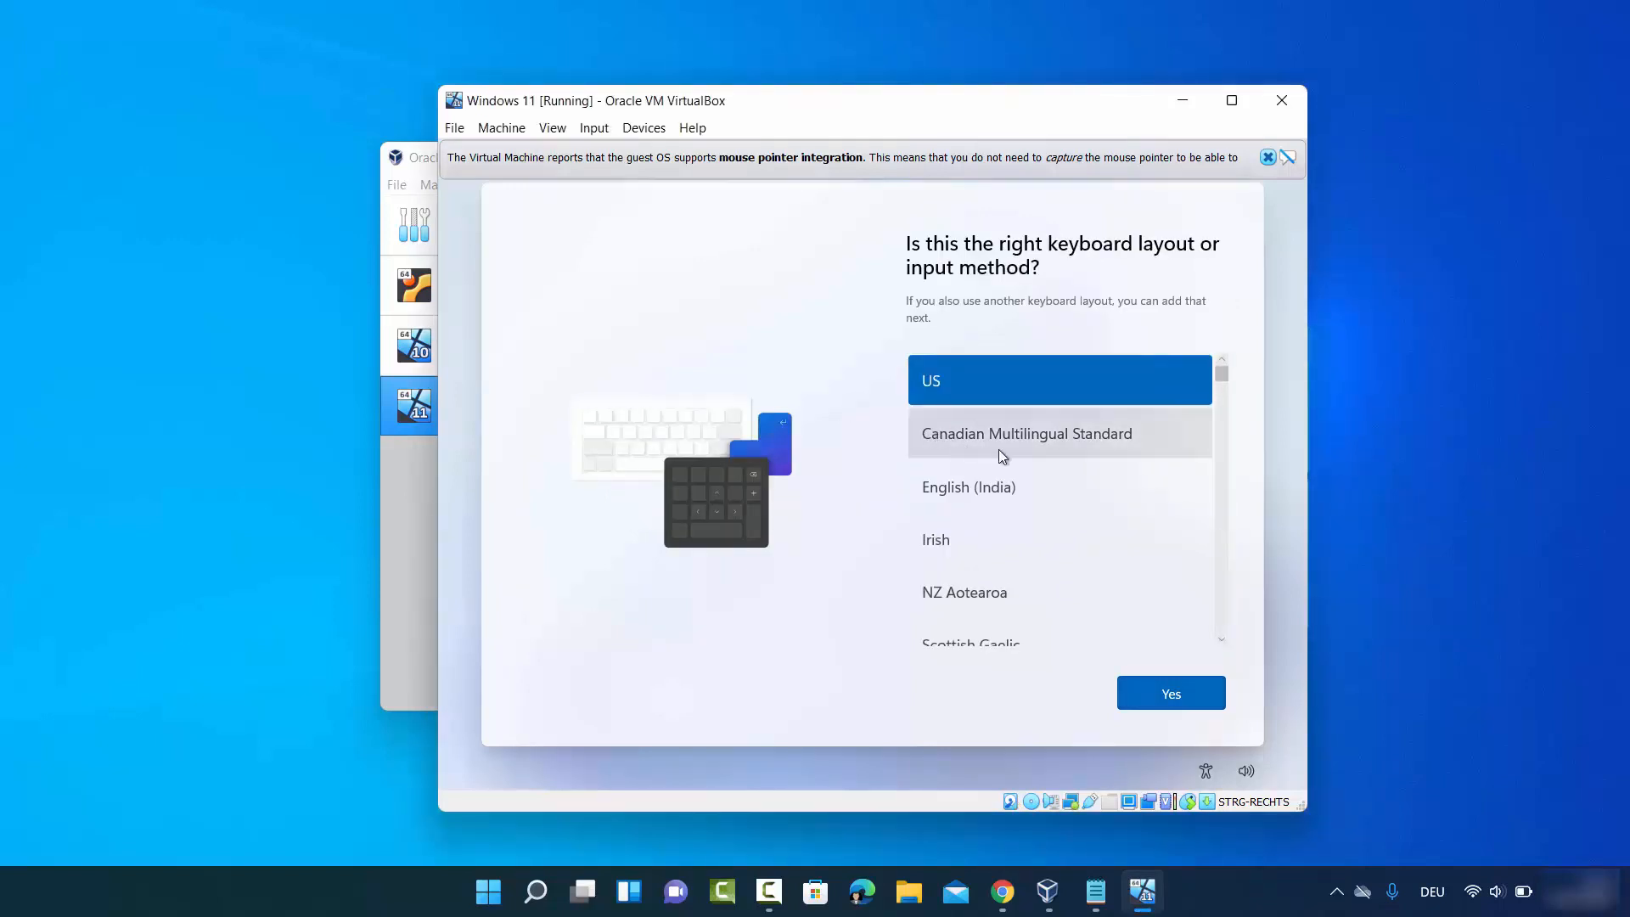
scroll(1003, 456, down, 3)
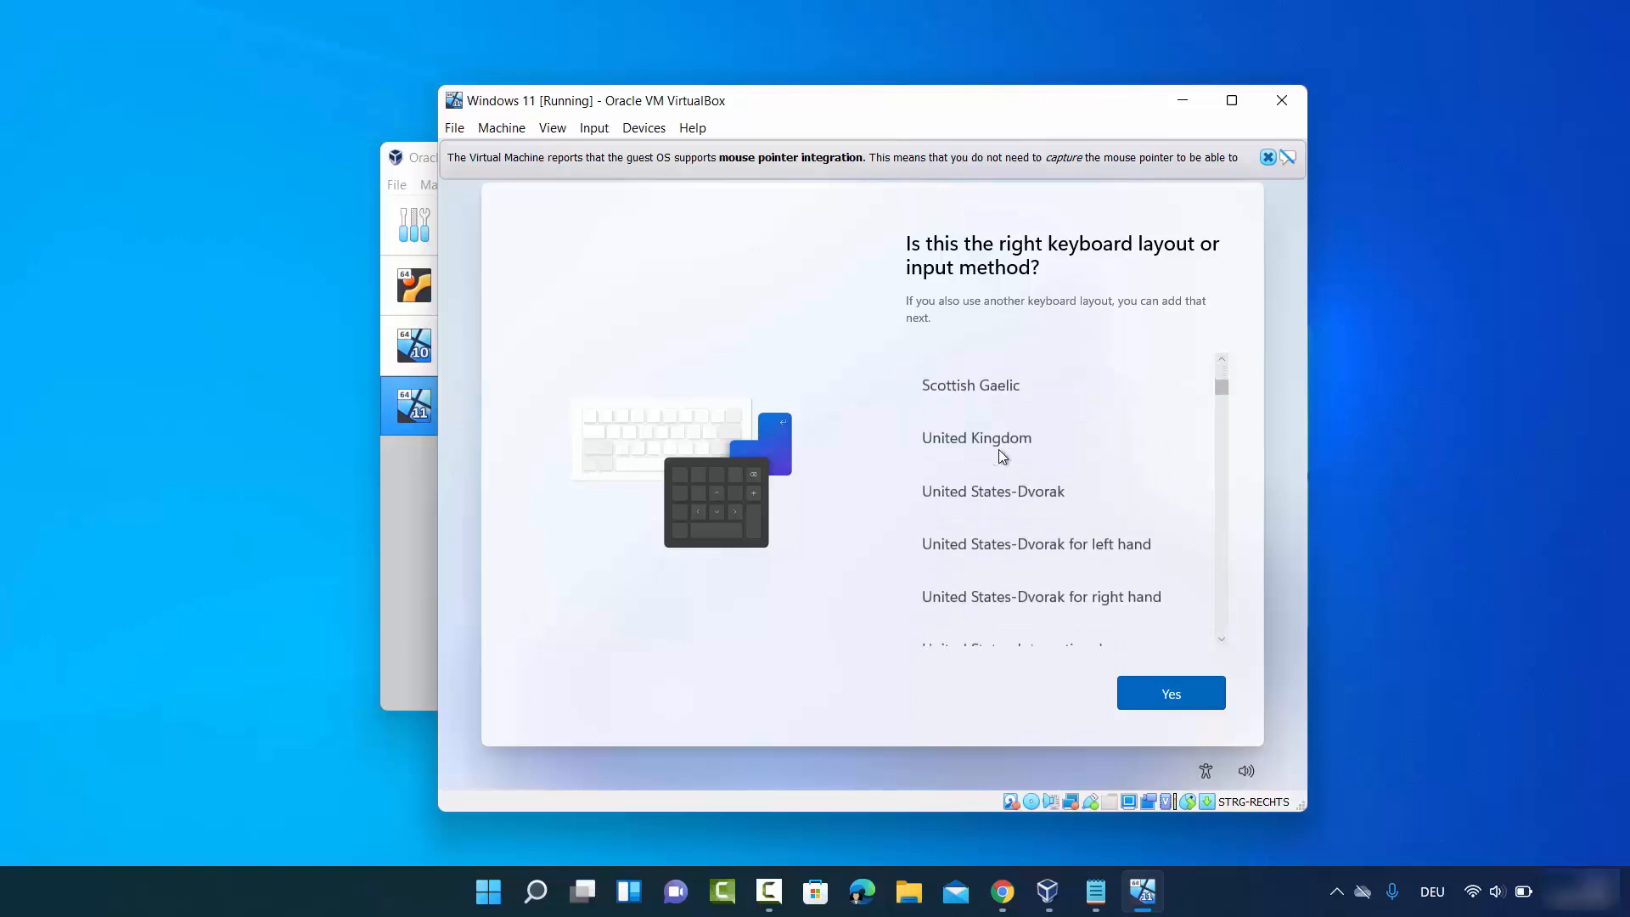
scroll(1000, 453, down, 12)
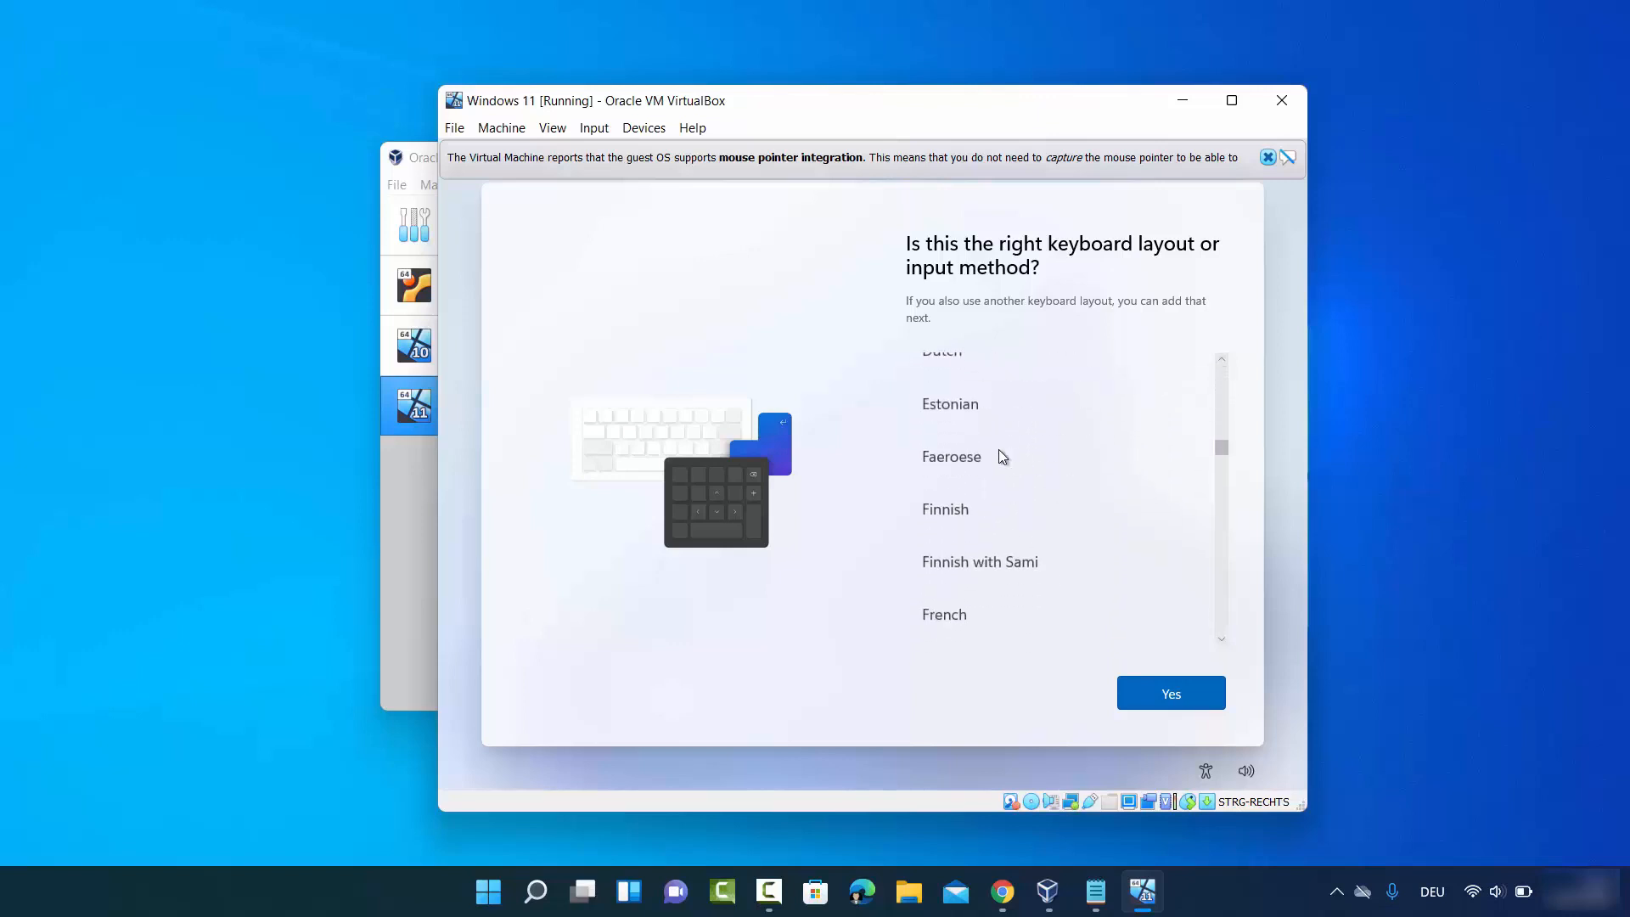
scroll(998, 450, down, 5)
scroll(998, 455, down, 2)
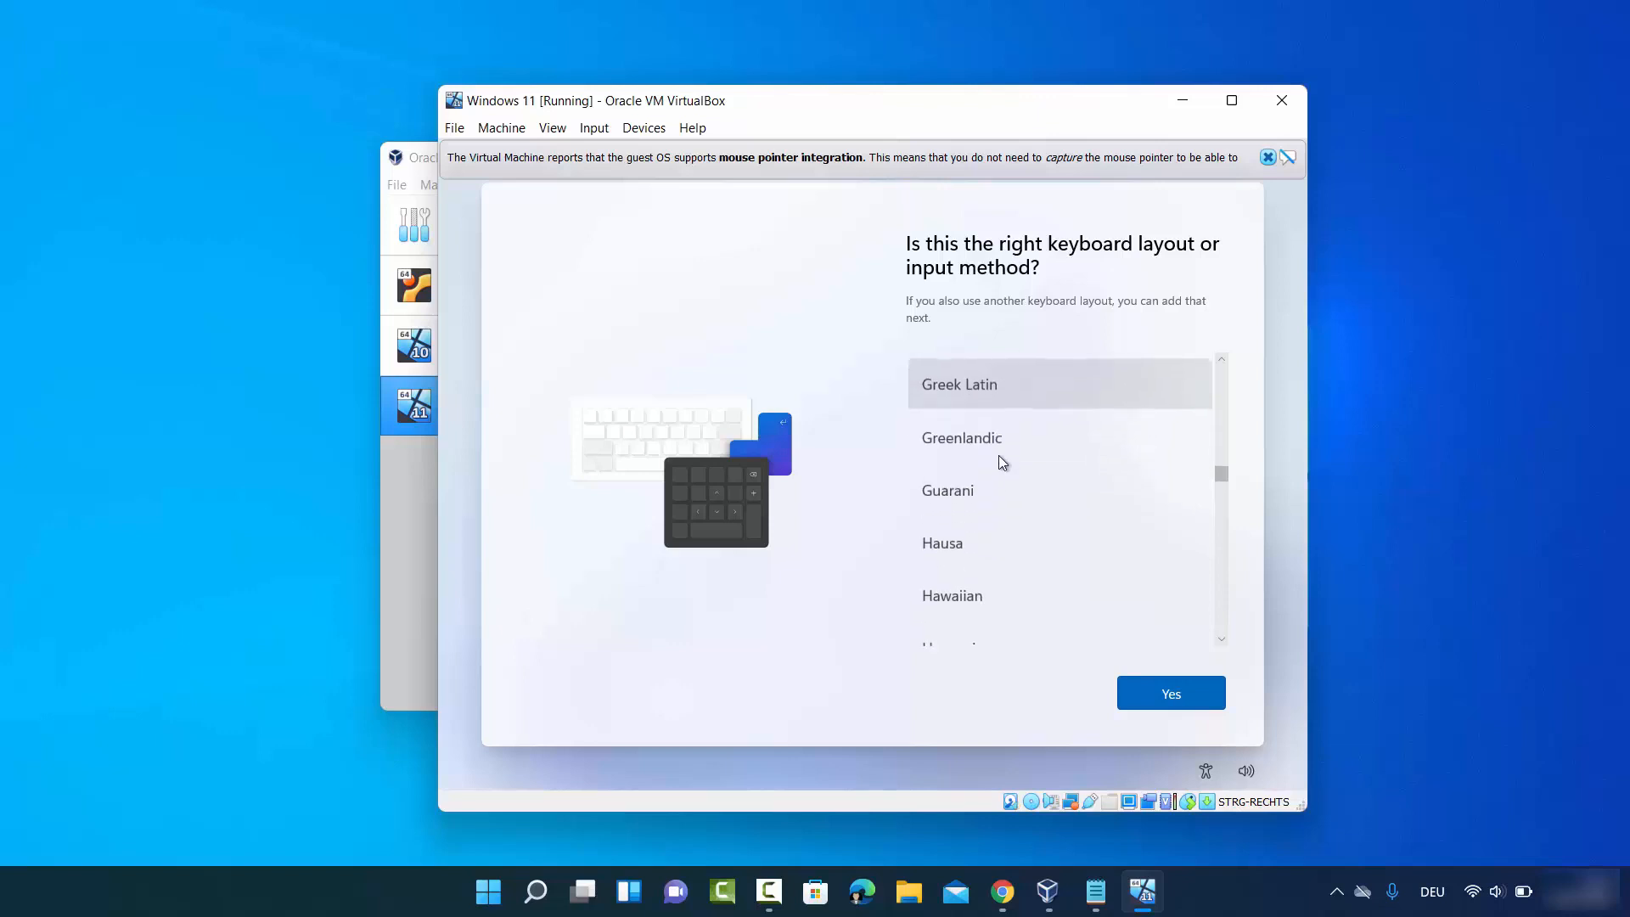
scroll(999, 455, up, 3)
click(958, 396)
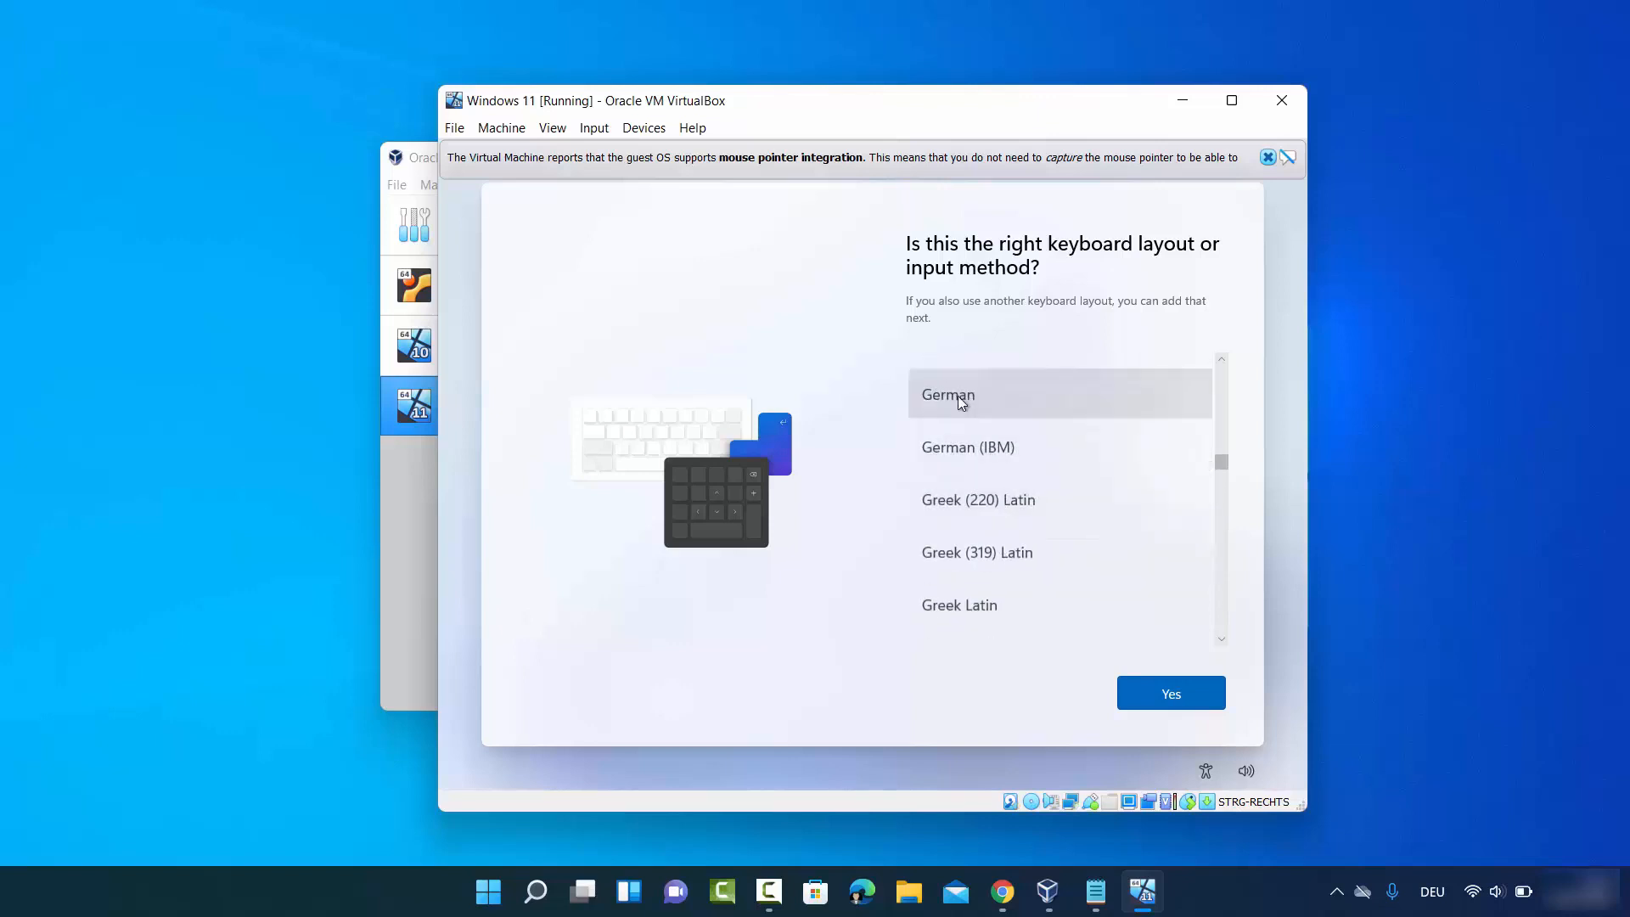
click(1200, 695)
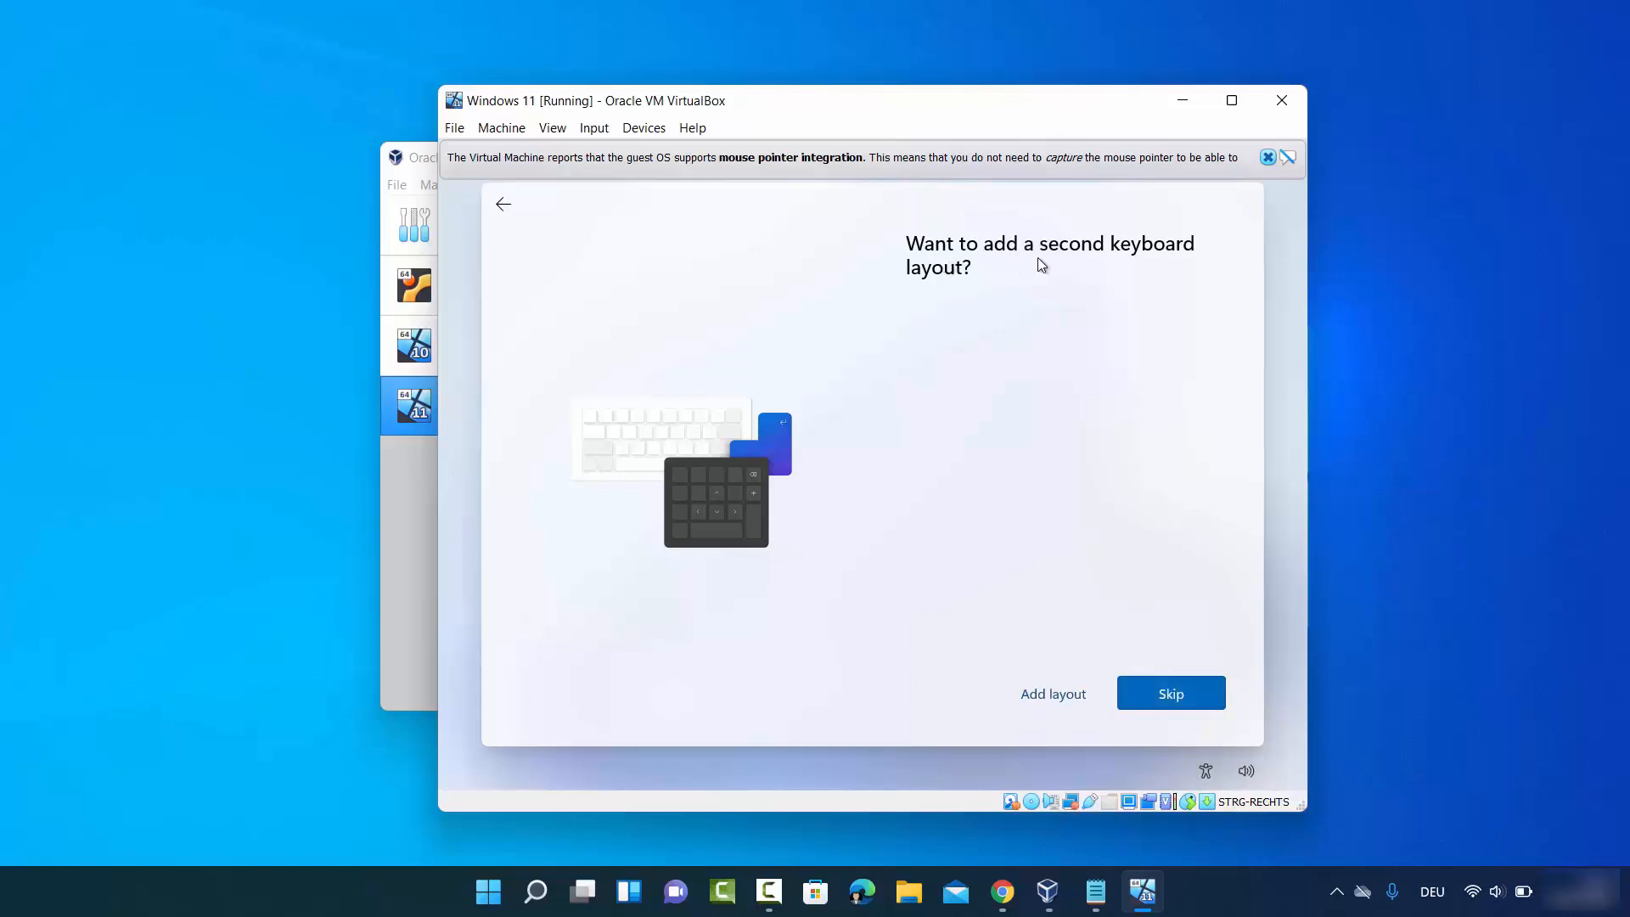
click(1145, 693)
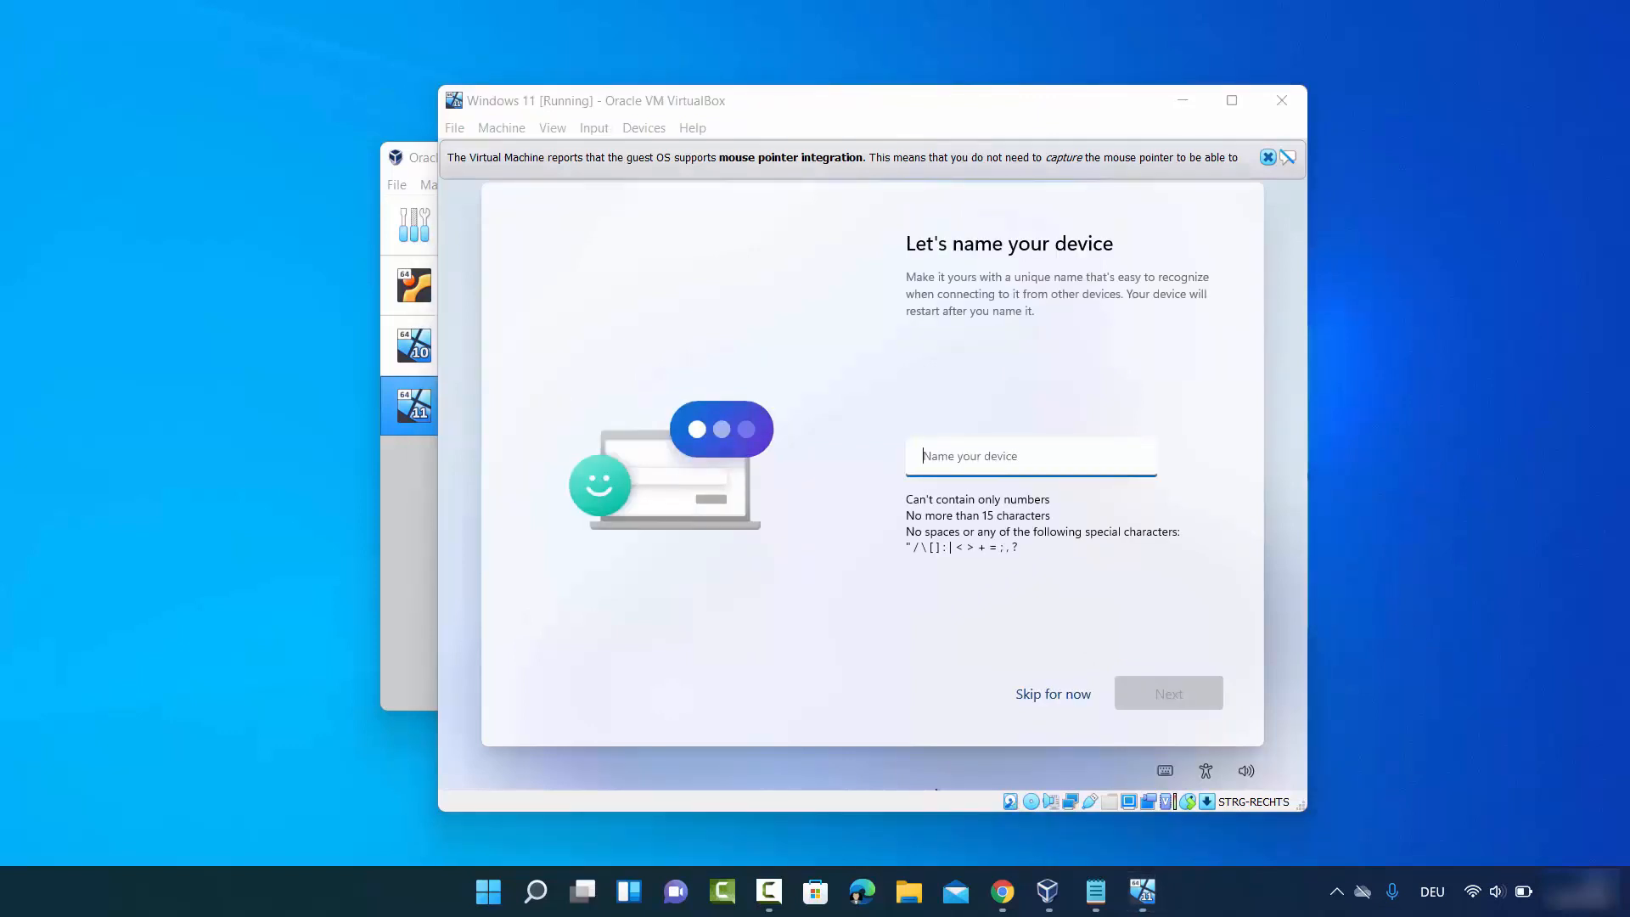
- Name the device 'cb', then choose Set up for personal use and continue
click(994, 456)
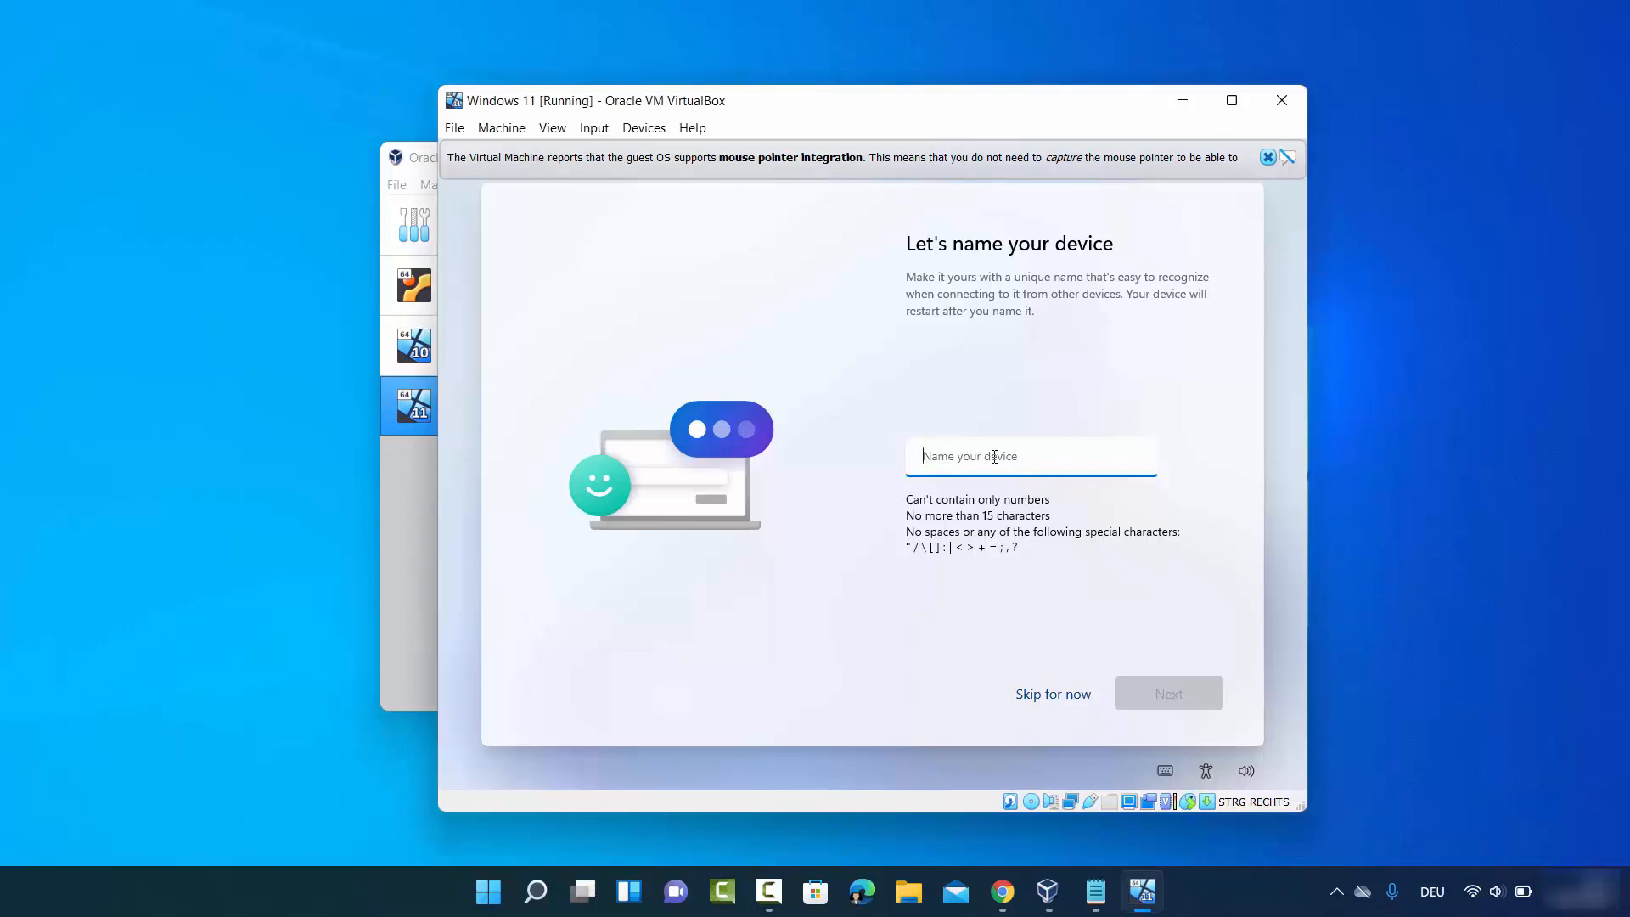
text(cb)
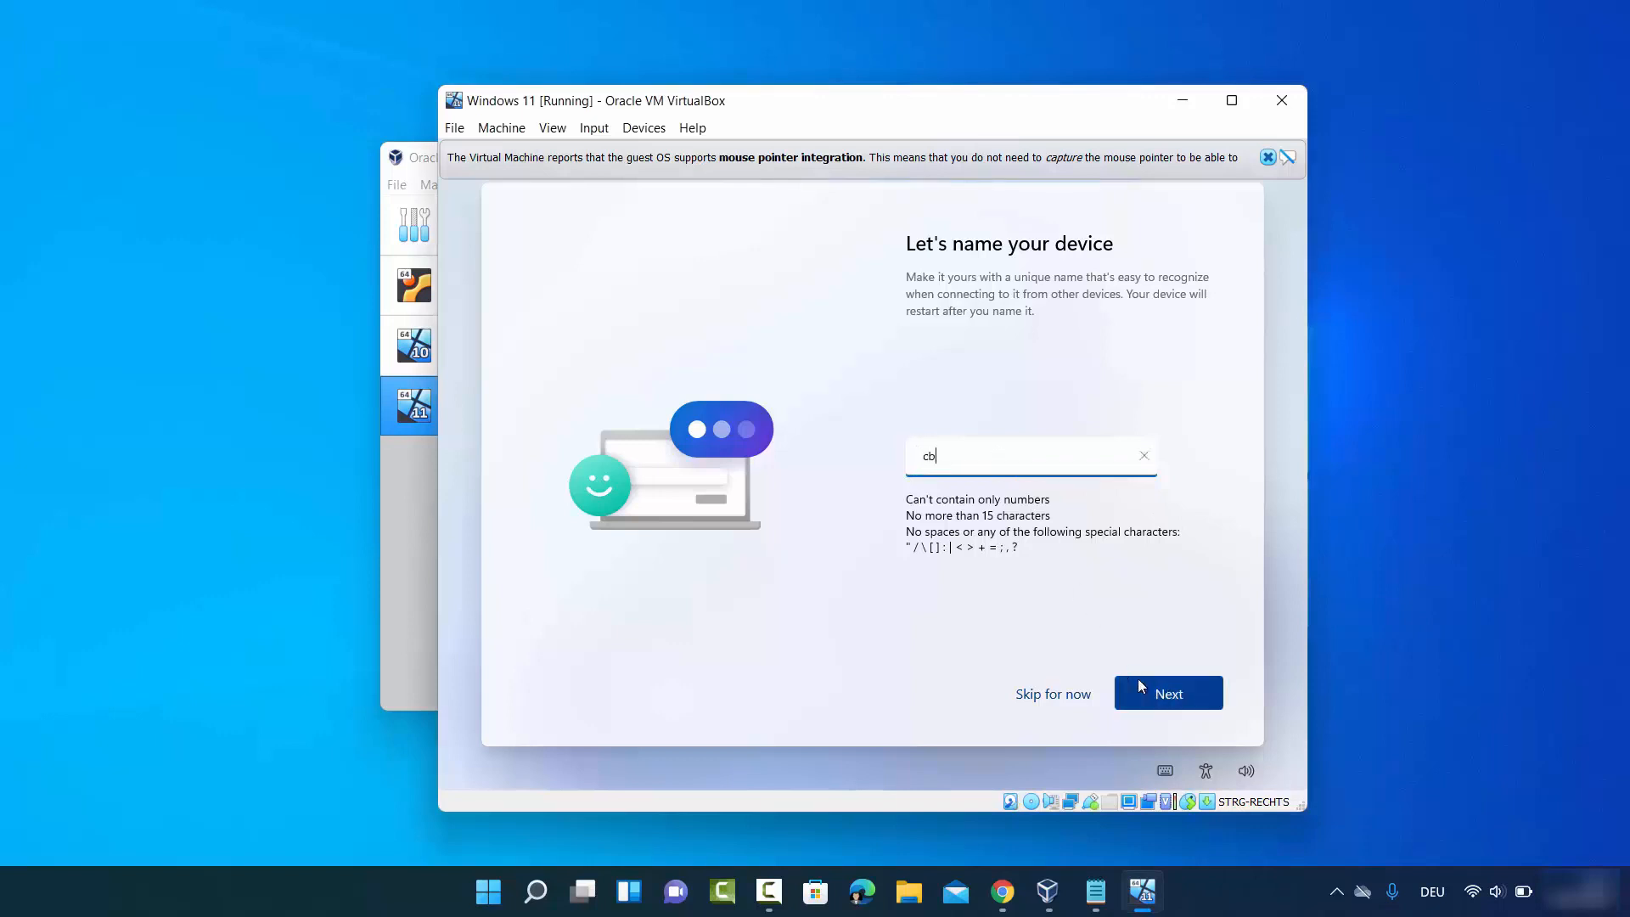
click(1140, 686)
click(1396, 650)
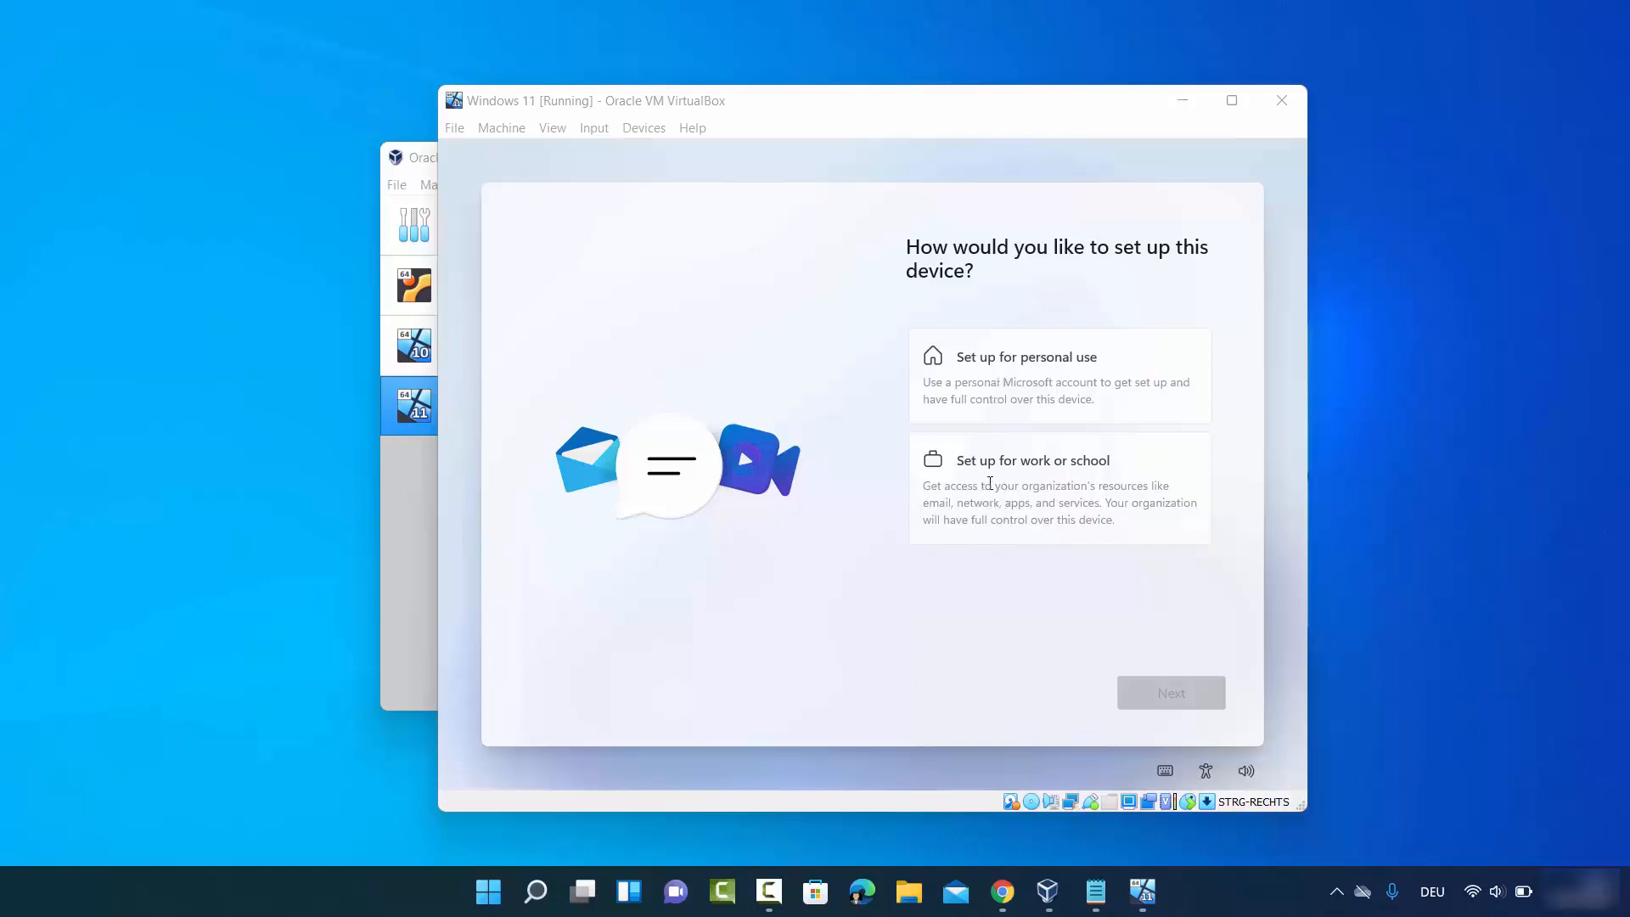
click(1021, 394)
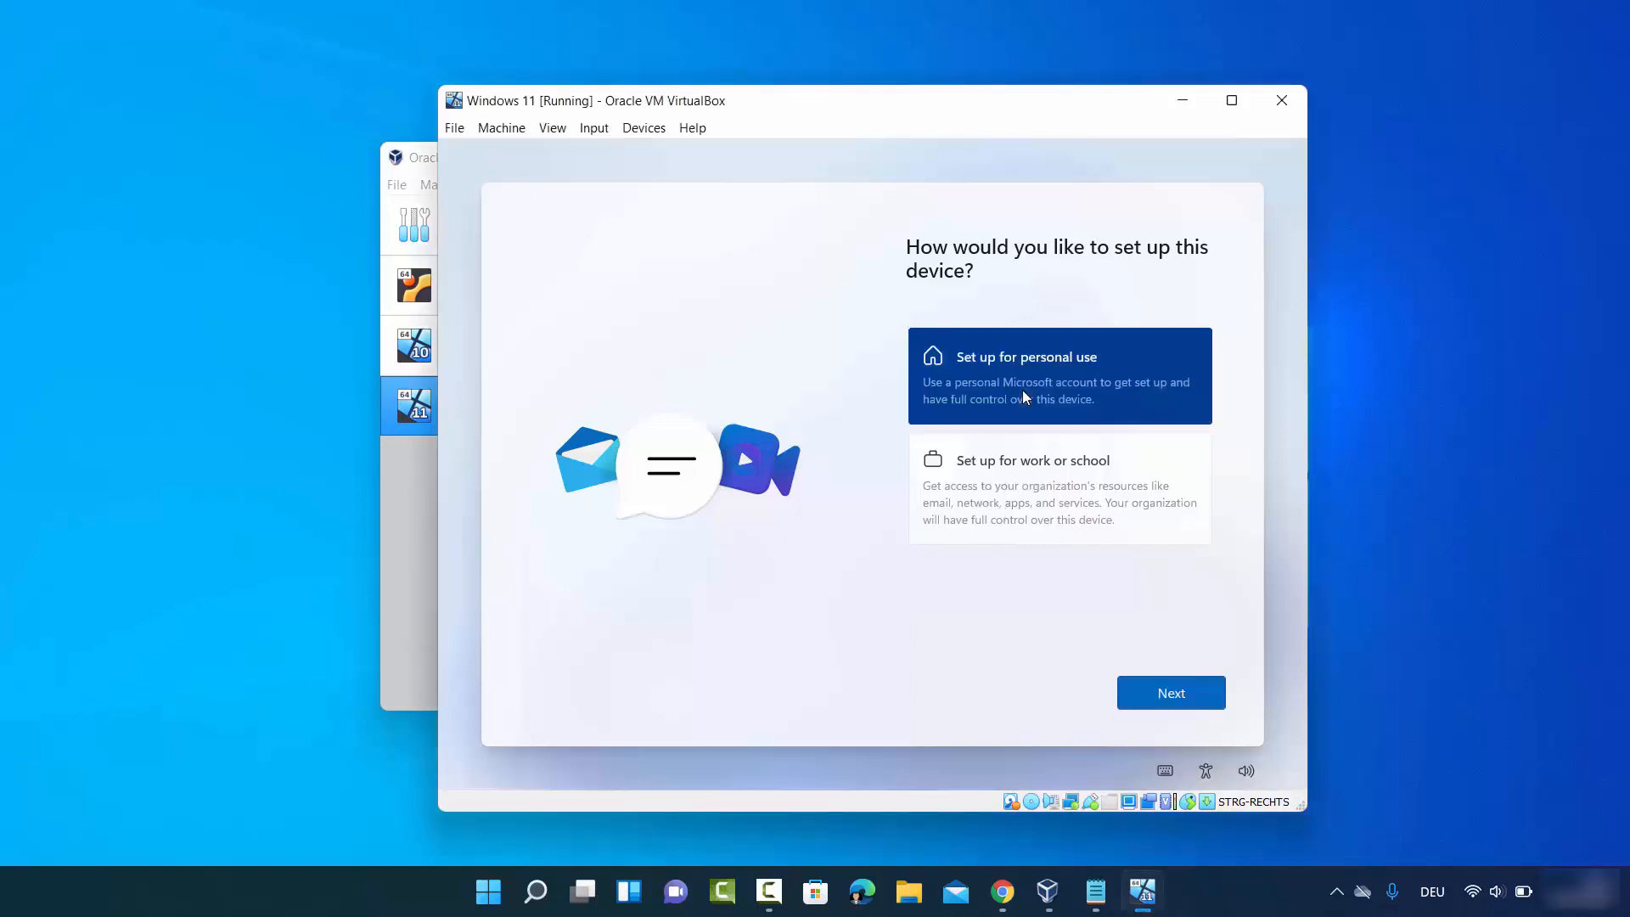
click(1161, 703)
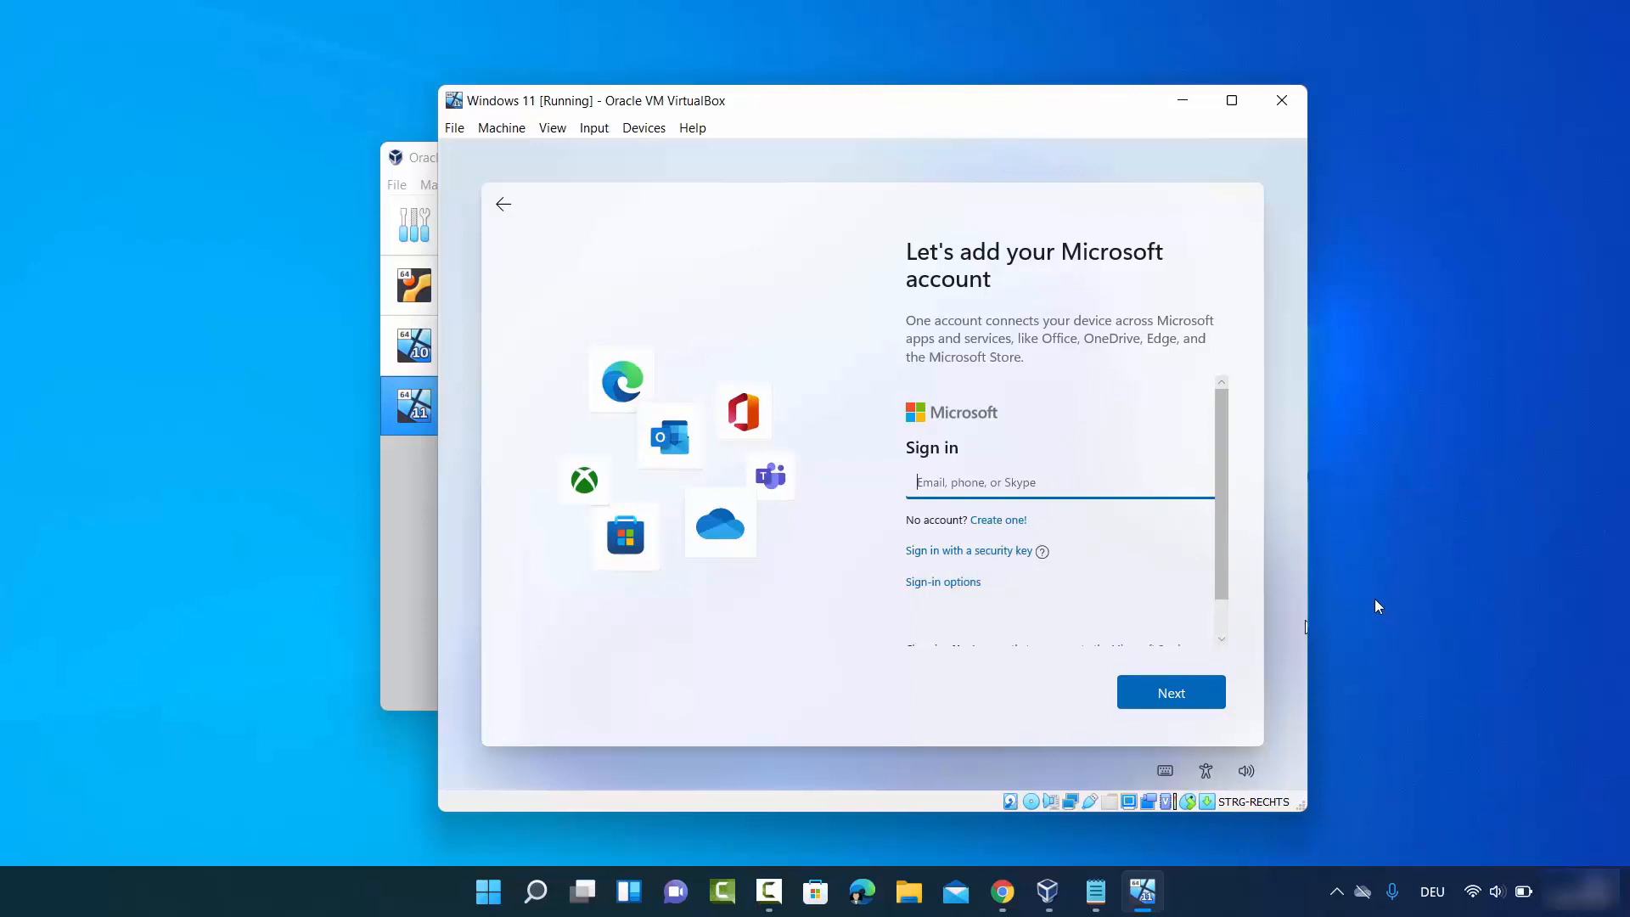
- Under Sign-in options pick Offline account, then Skip for now to avoid a Microsoft account
click(1004, 489)
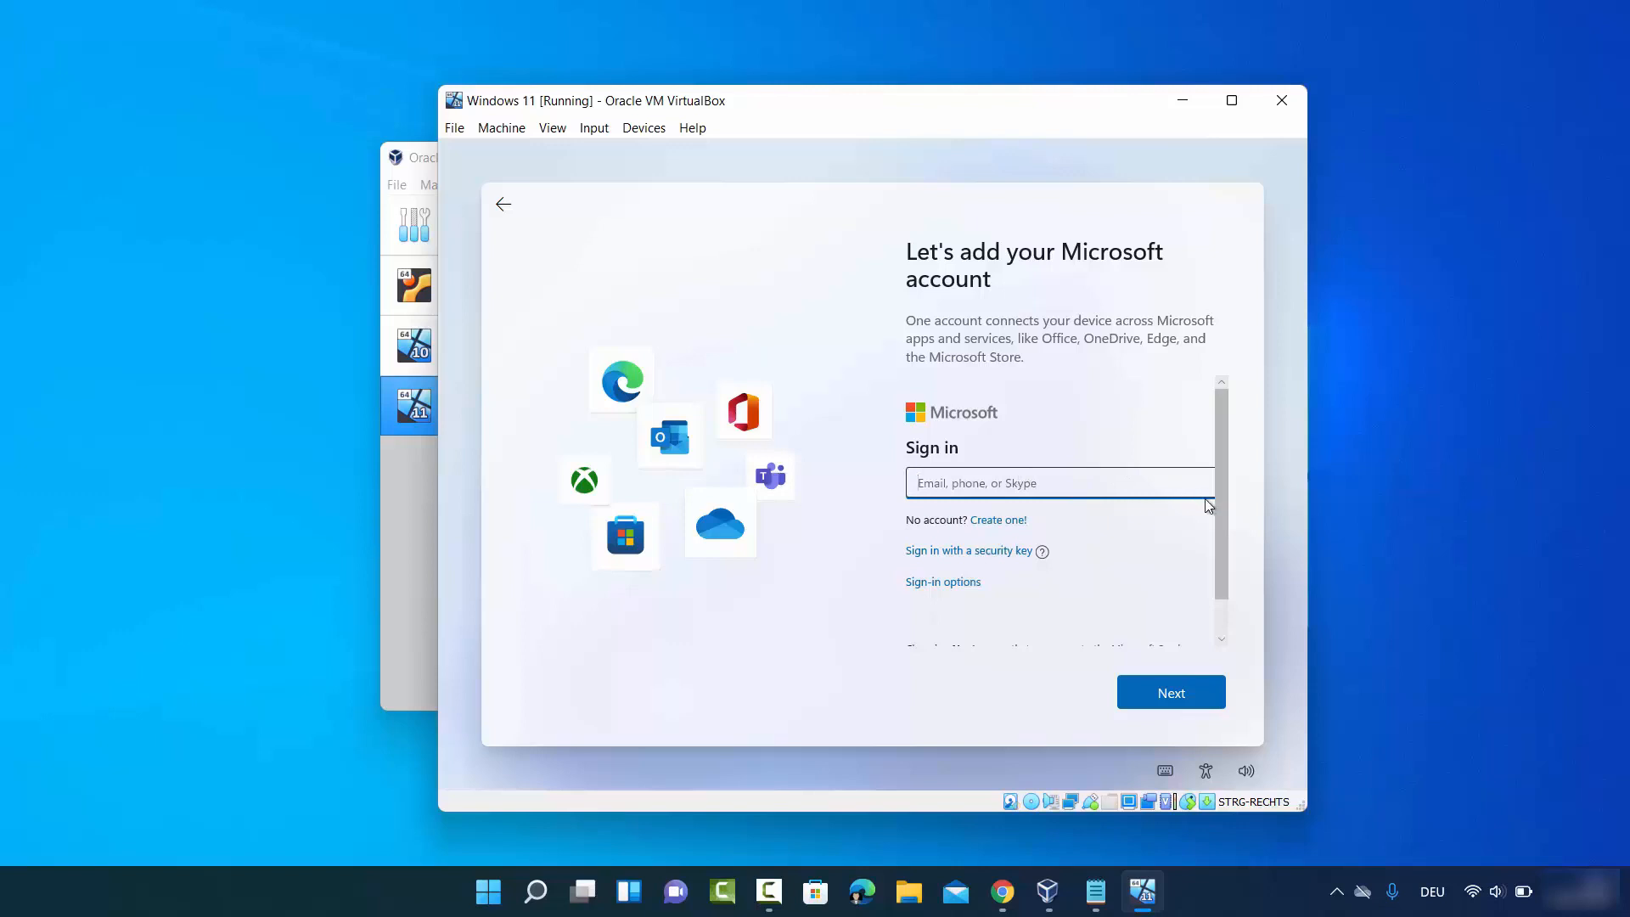
drag(1216, 513, 1220, 548)
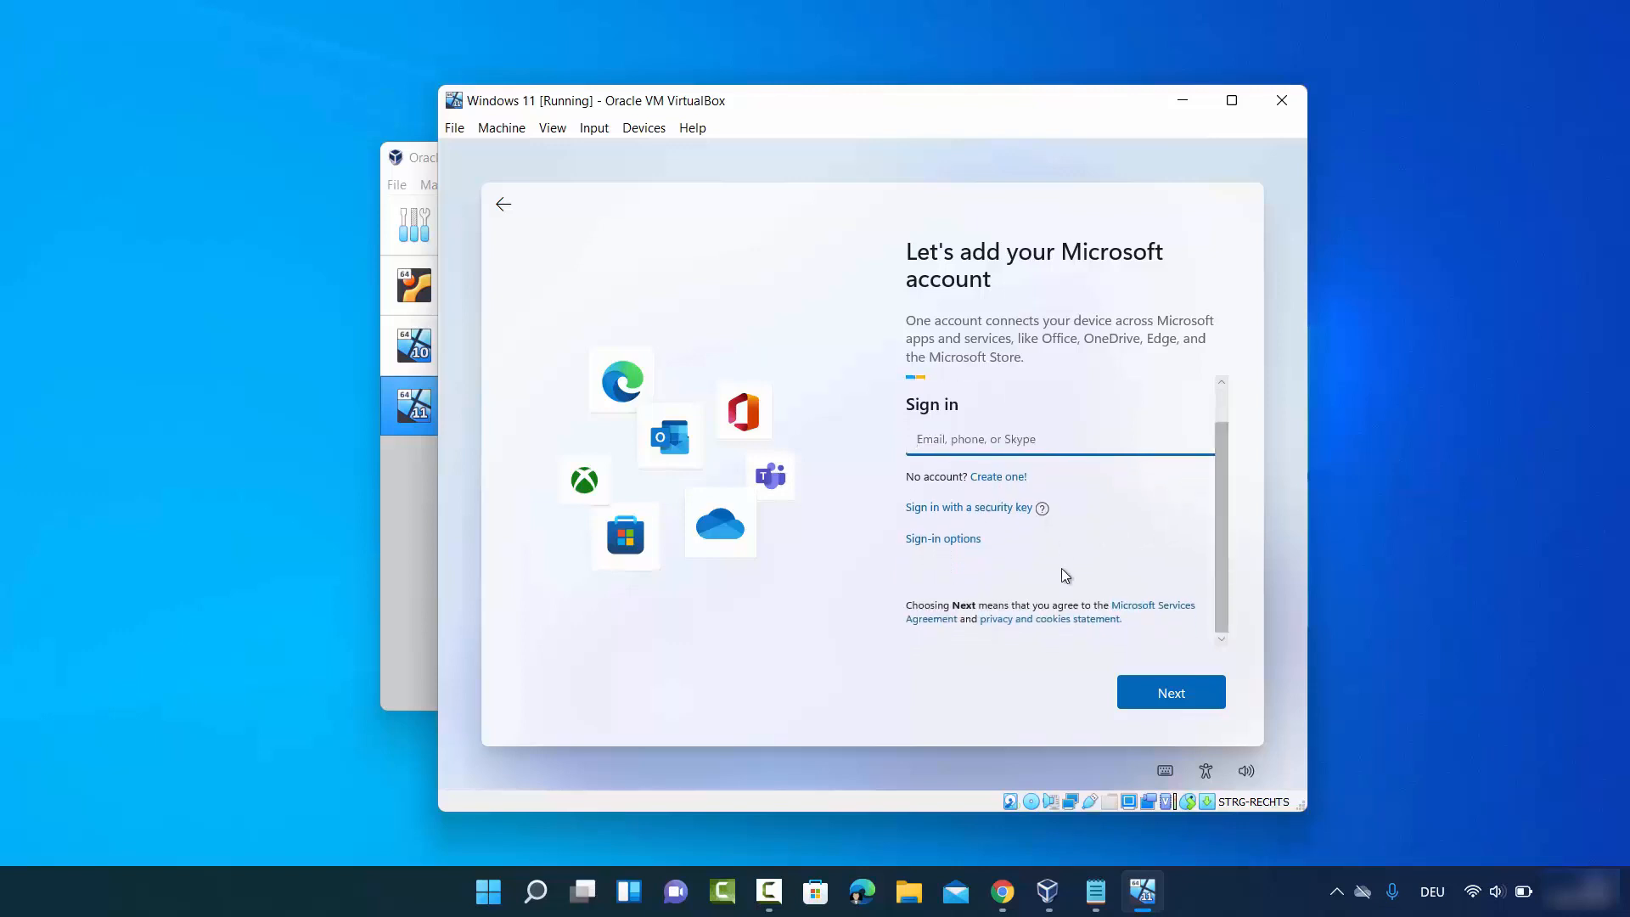
click(945, 540)
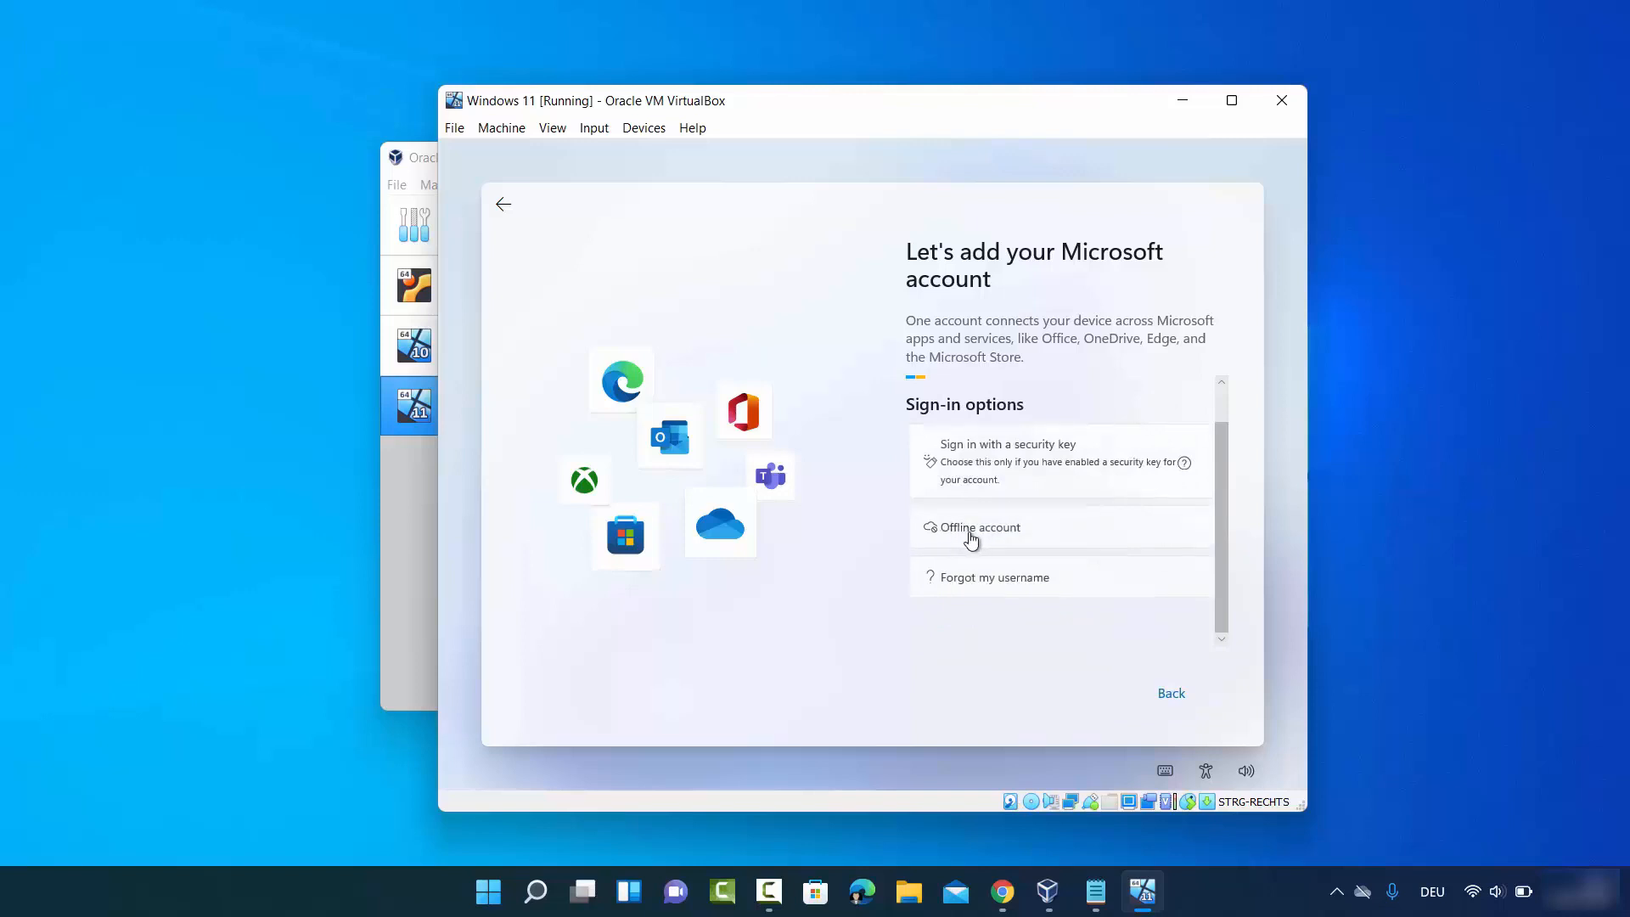
click(977, 533)
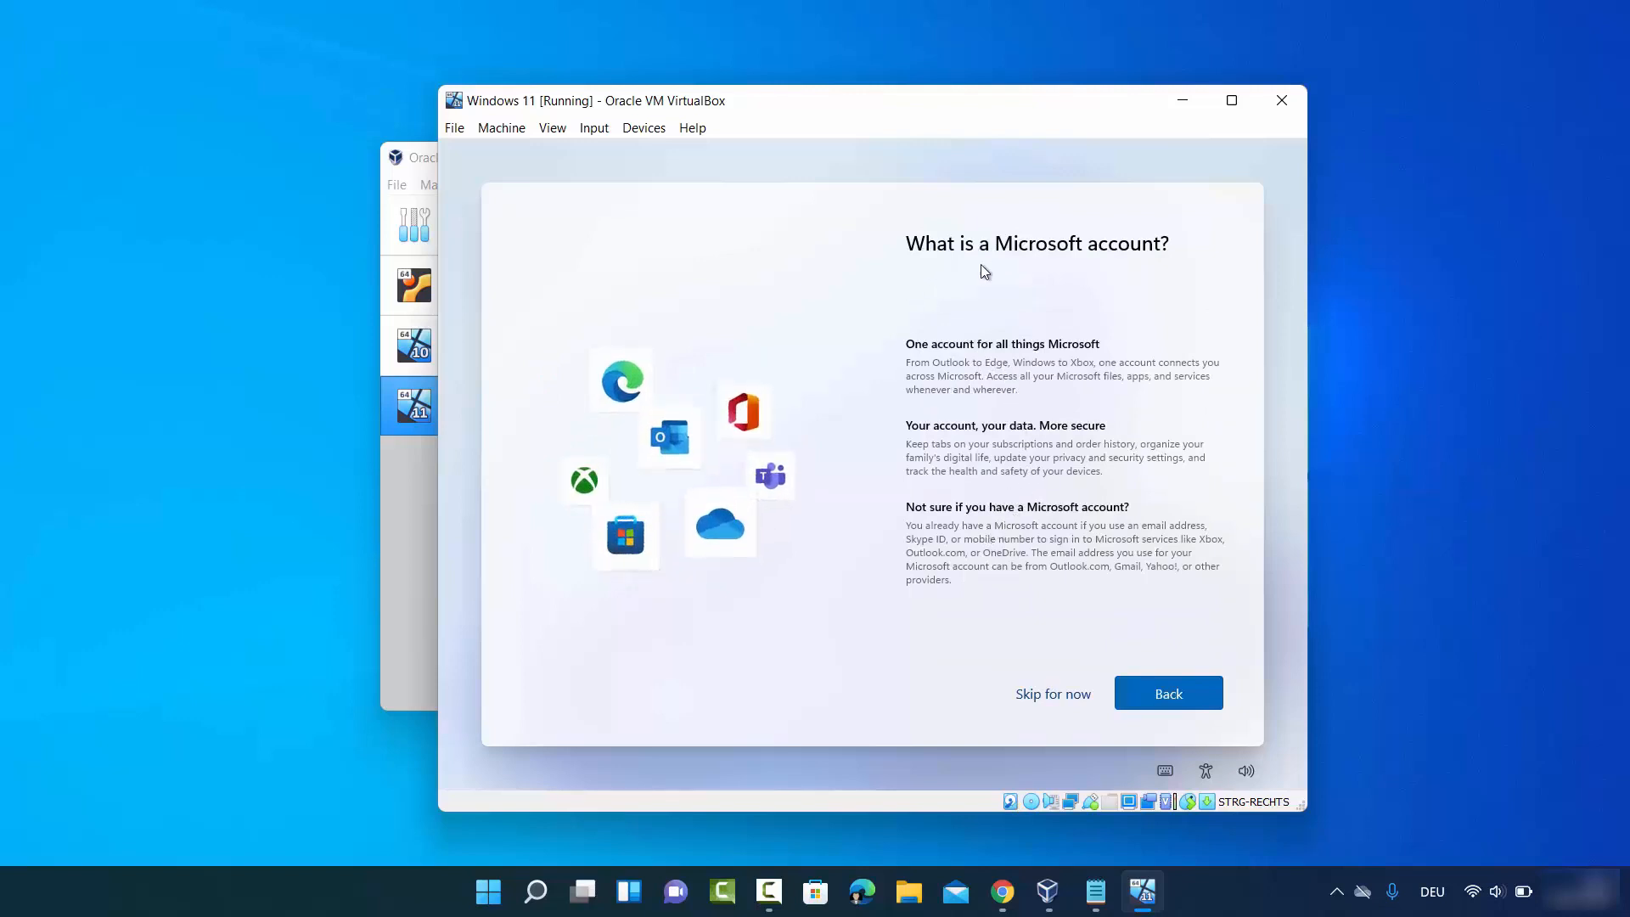
click(1043, 694)
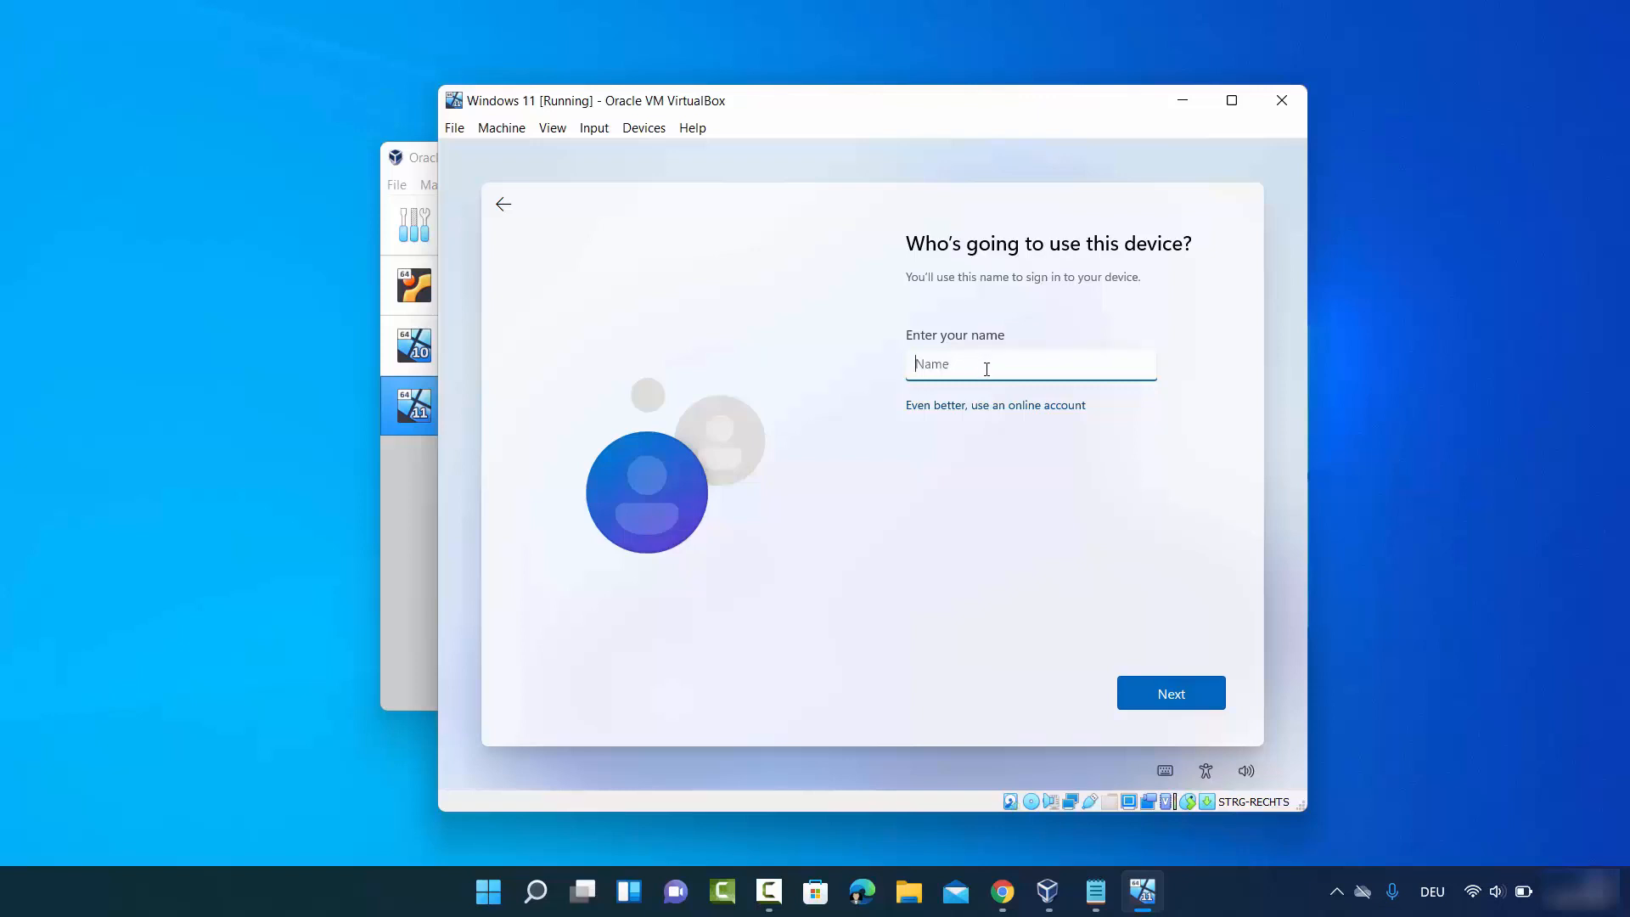
- Enter the local account name and set the account password, confirming it
text(codebind)
click(1149, 693)
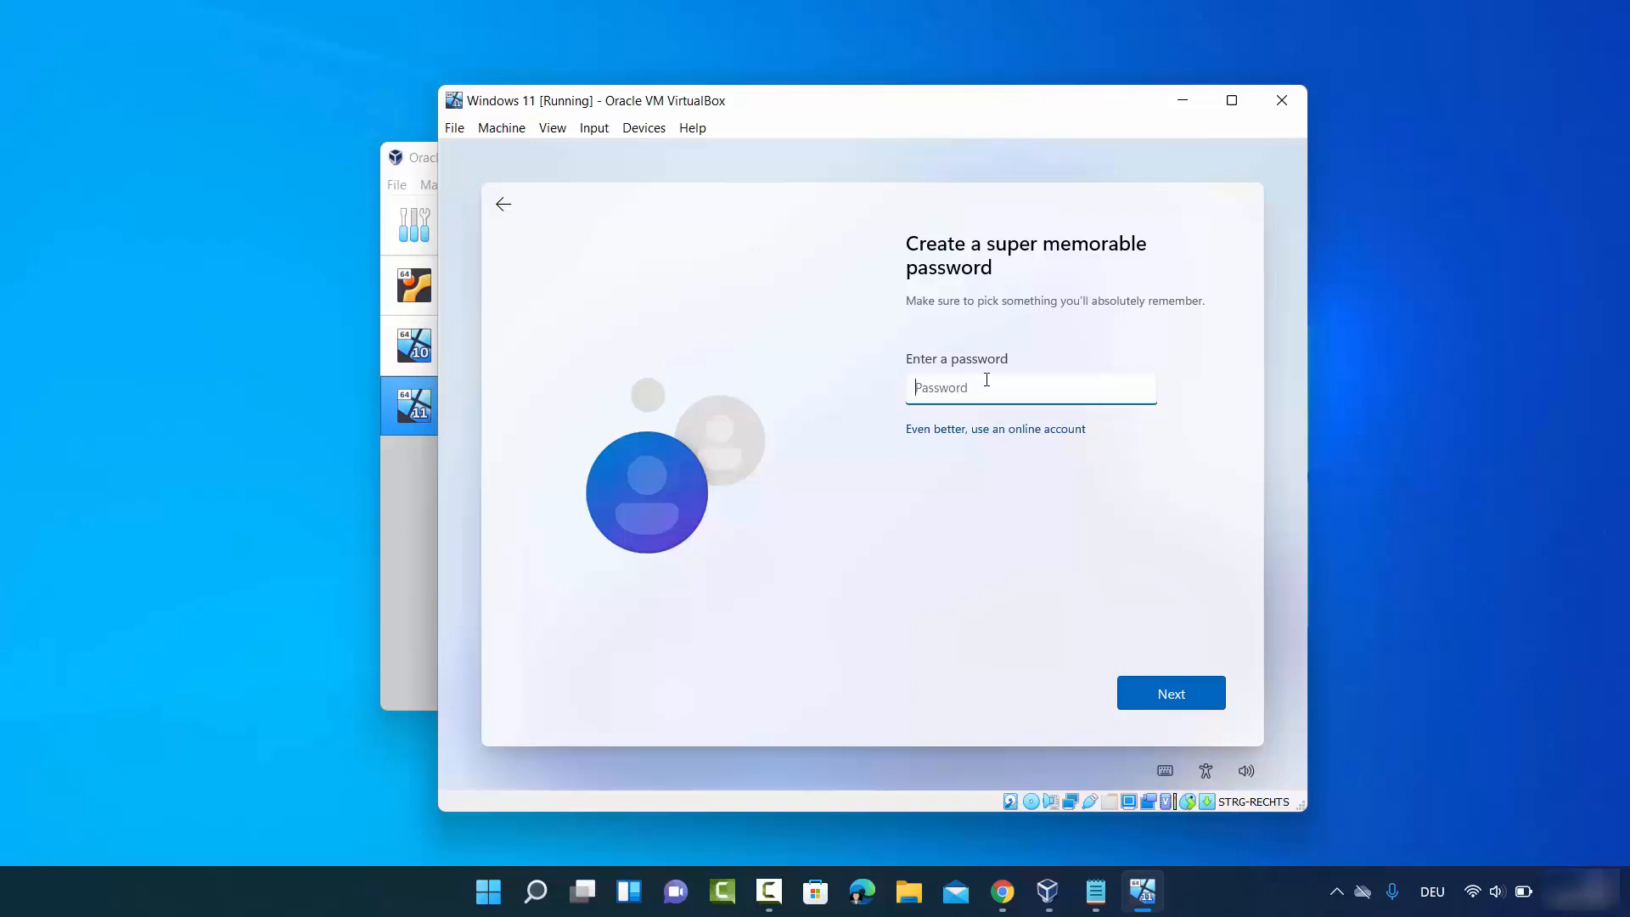
text(••••••)
click(1141, 684)
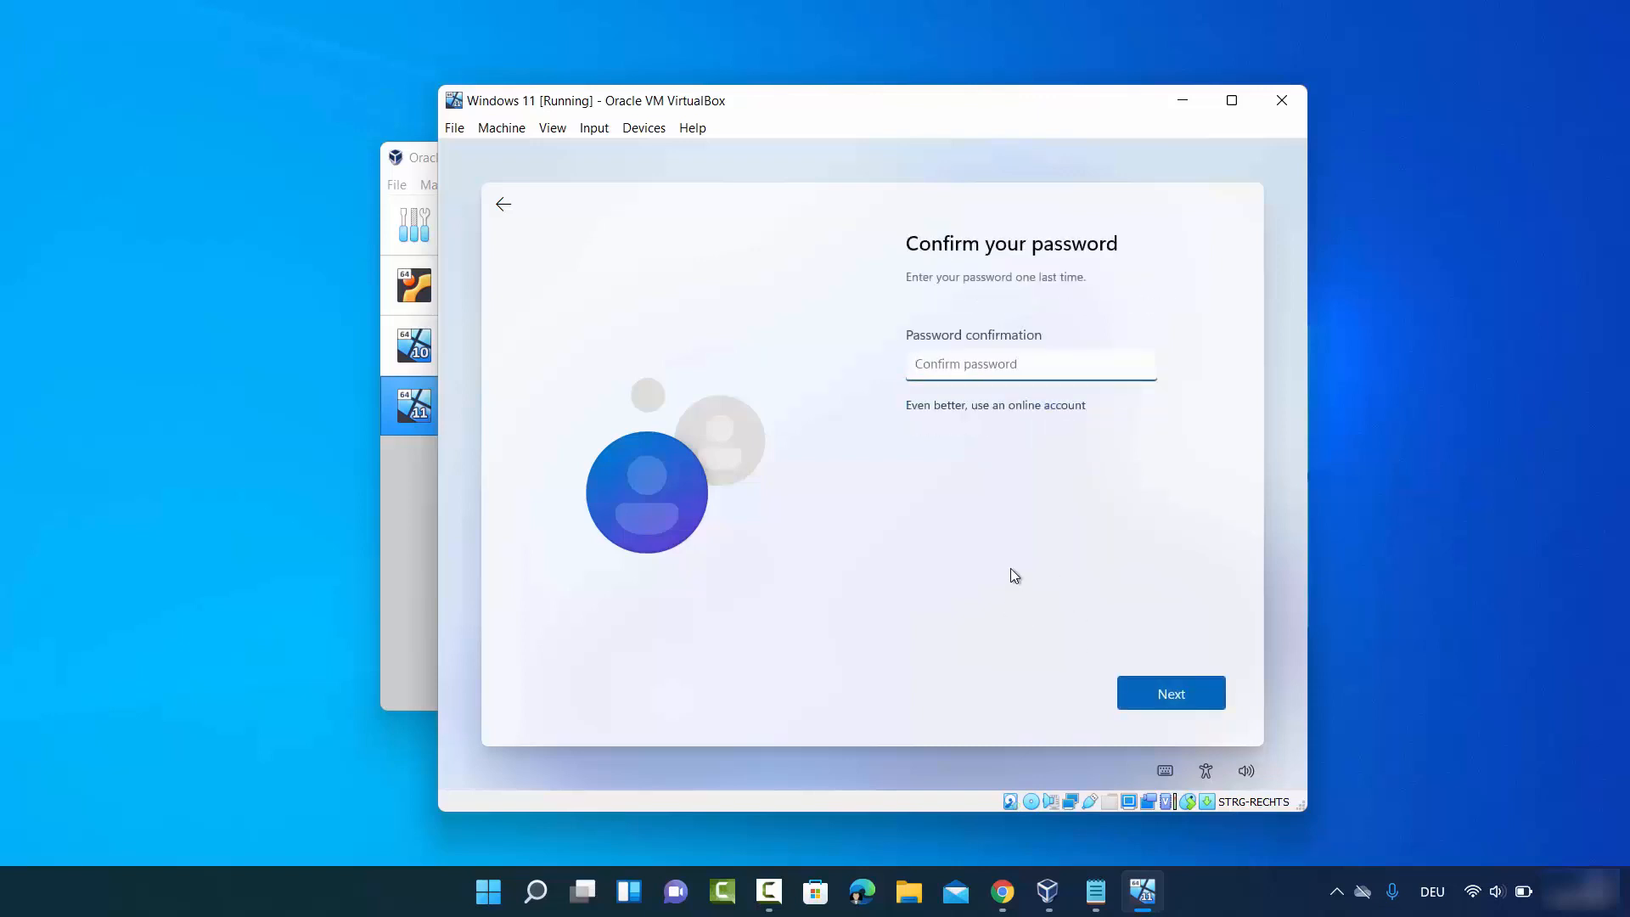
text(••••••)
click(1175, 696)
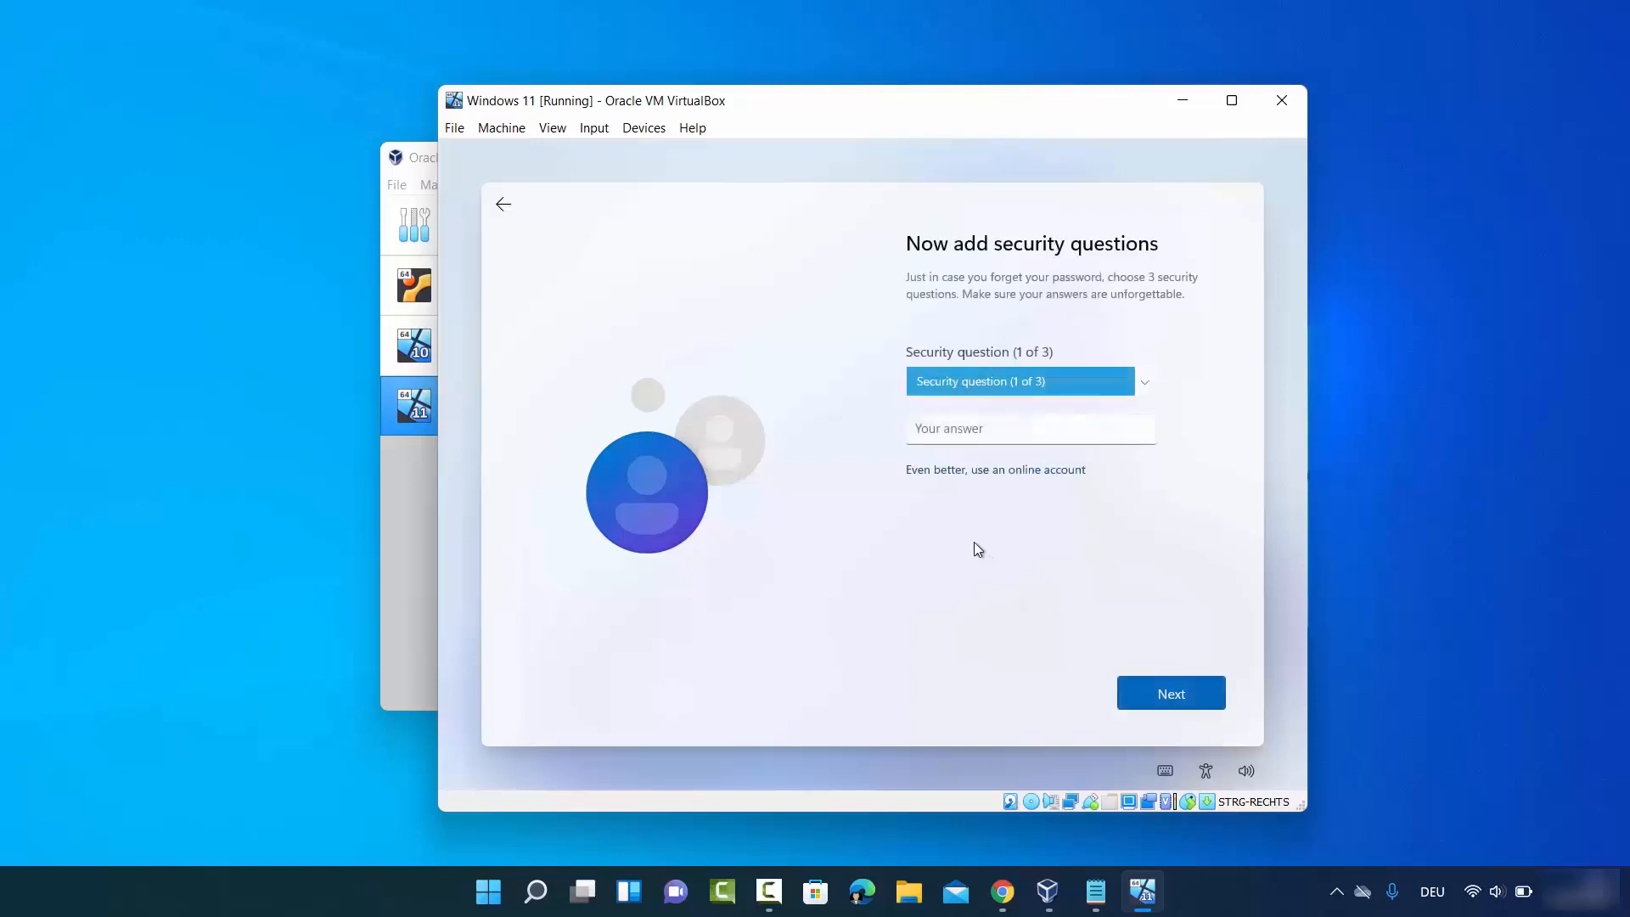
- Pick the first pet's name security question, enter its answer, and complete the security questions
click(949, 384)
click(952, 398)
click(955, 426)
text(cb)
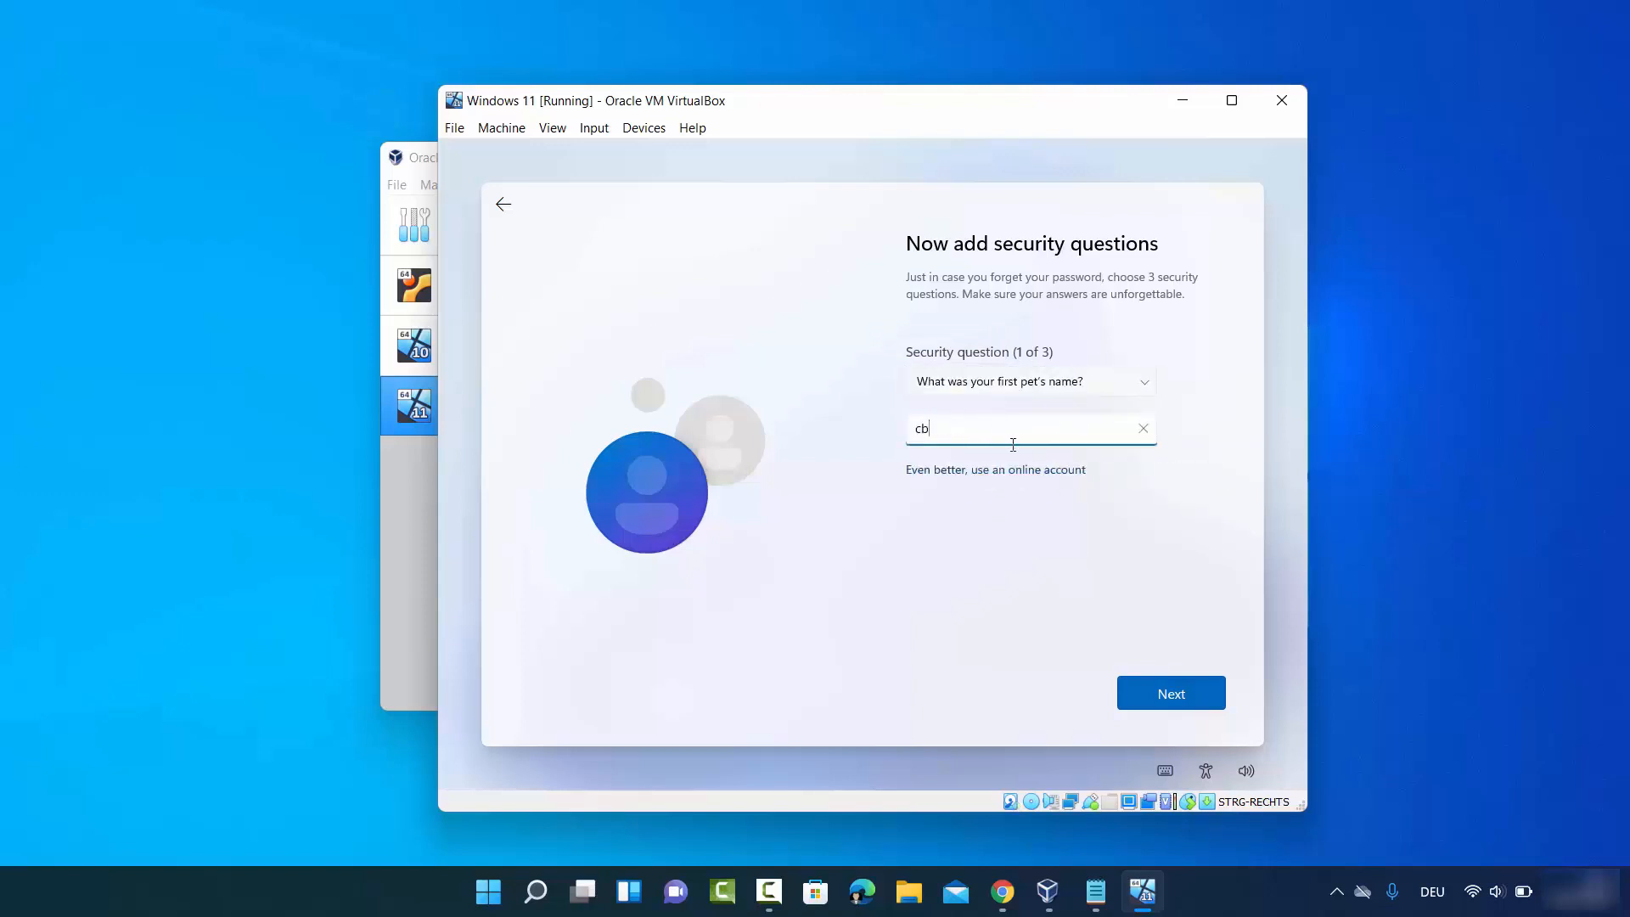
click(1159, 692)
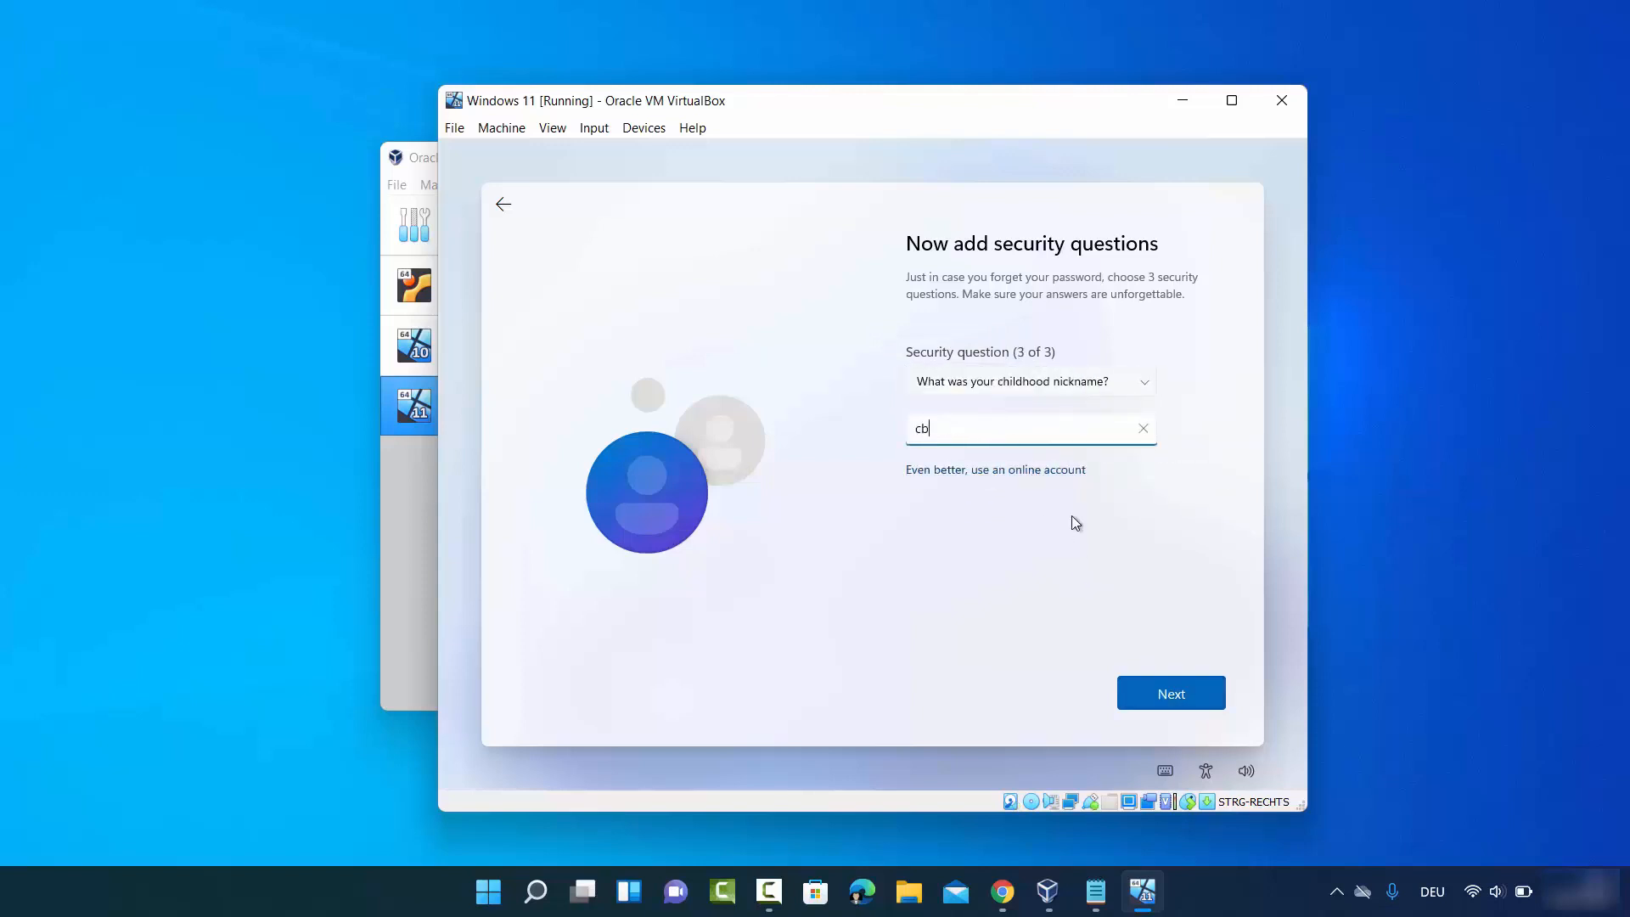
click(1175, 692)
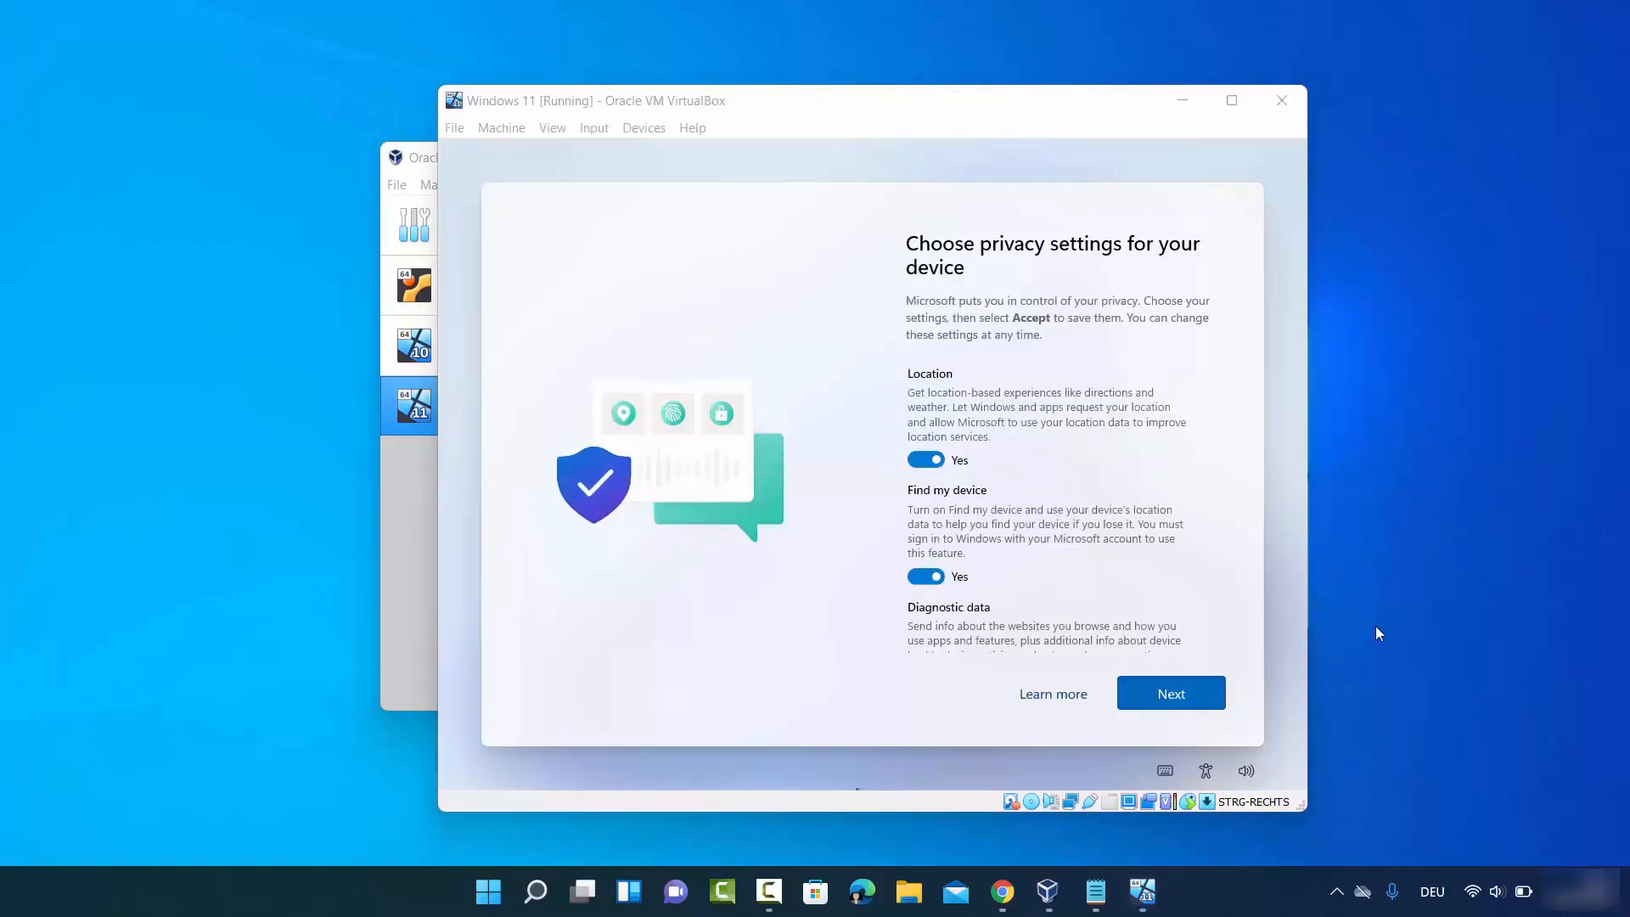
- Turn off location and Find my device, and limit diagnostic data to Required only
click(917, 468)
click(915, 467)
click(923, 561)
scroll(926, 533, down, 2)
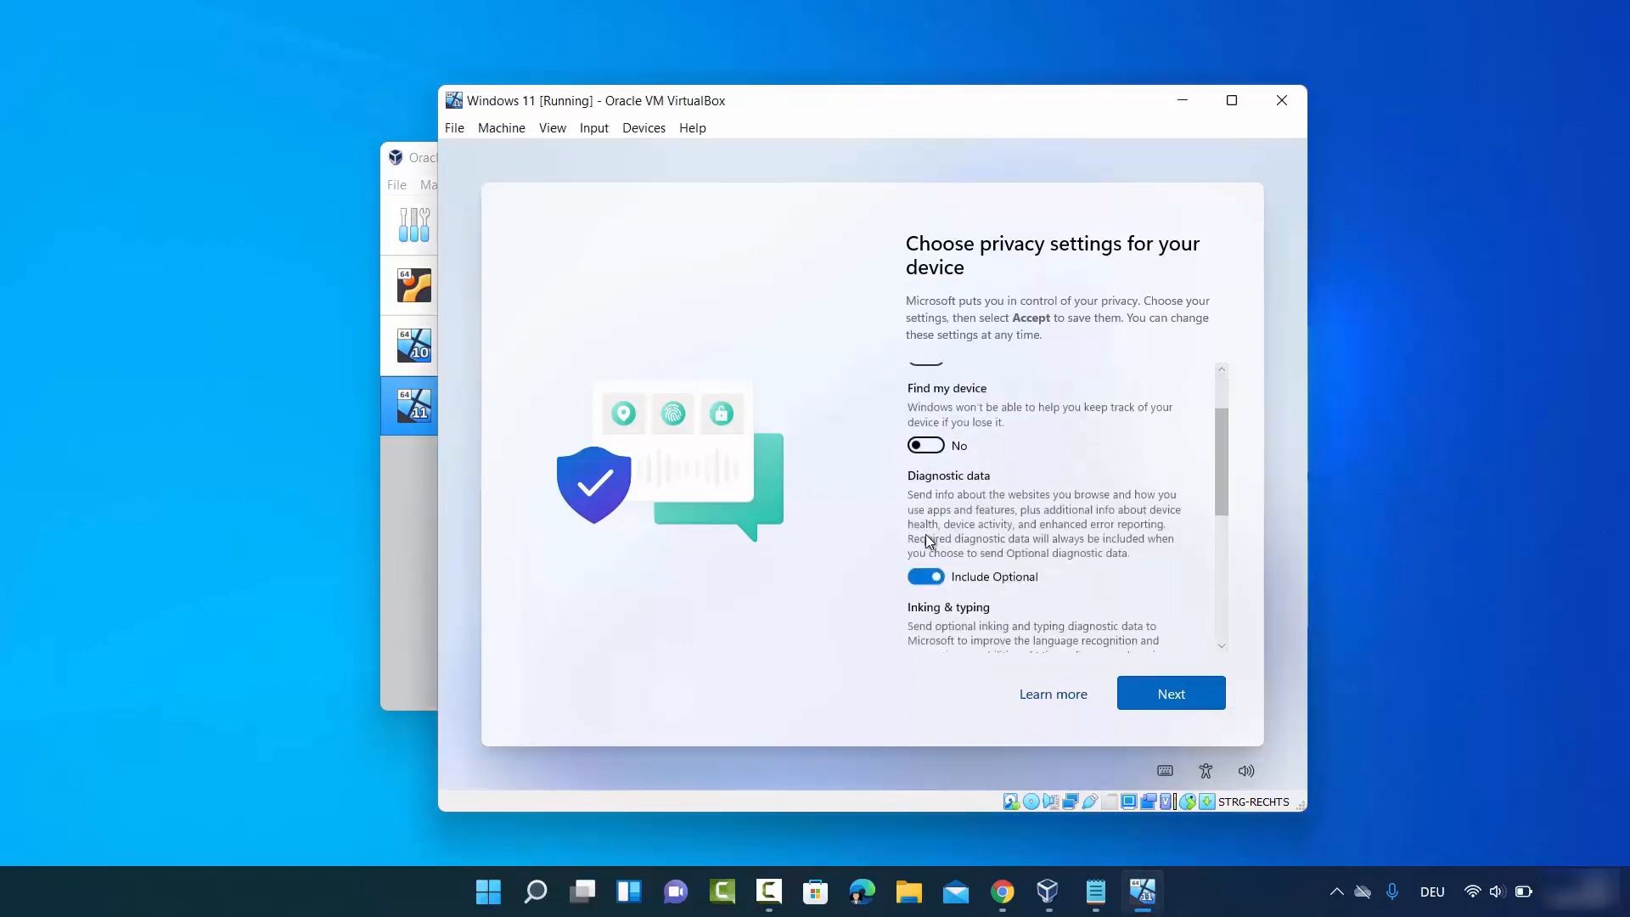
click(914, 584)
scroll(914, 584, down, 2)
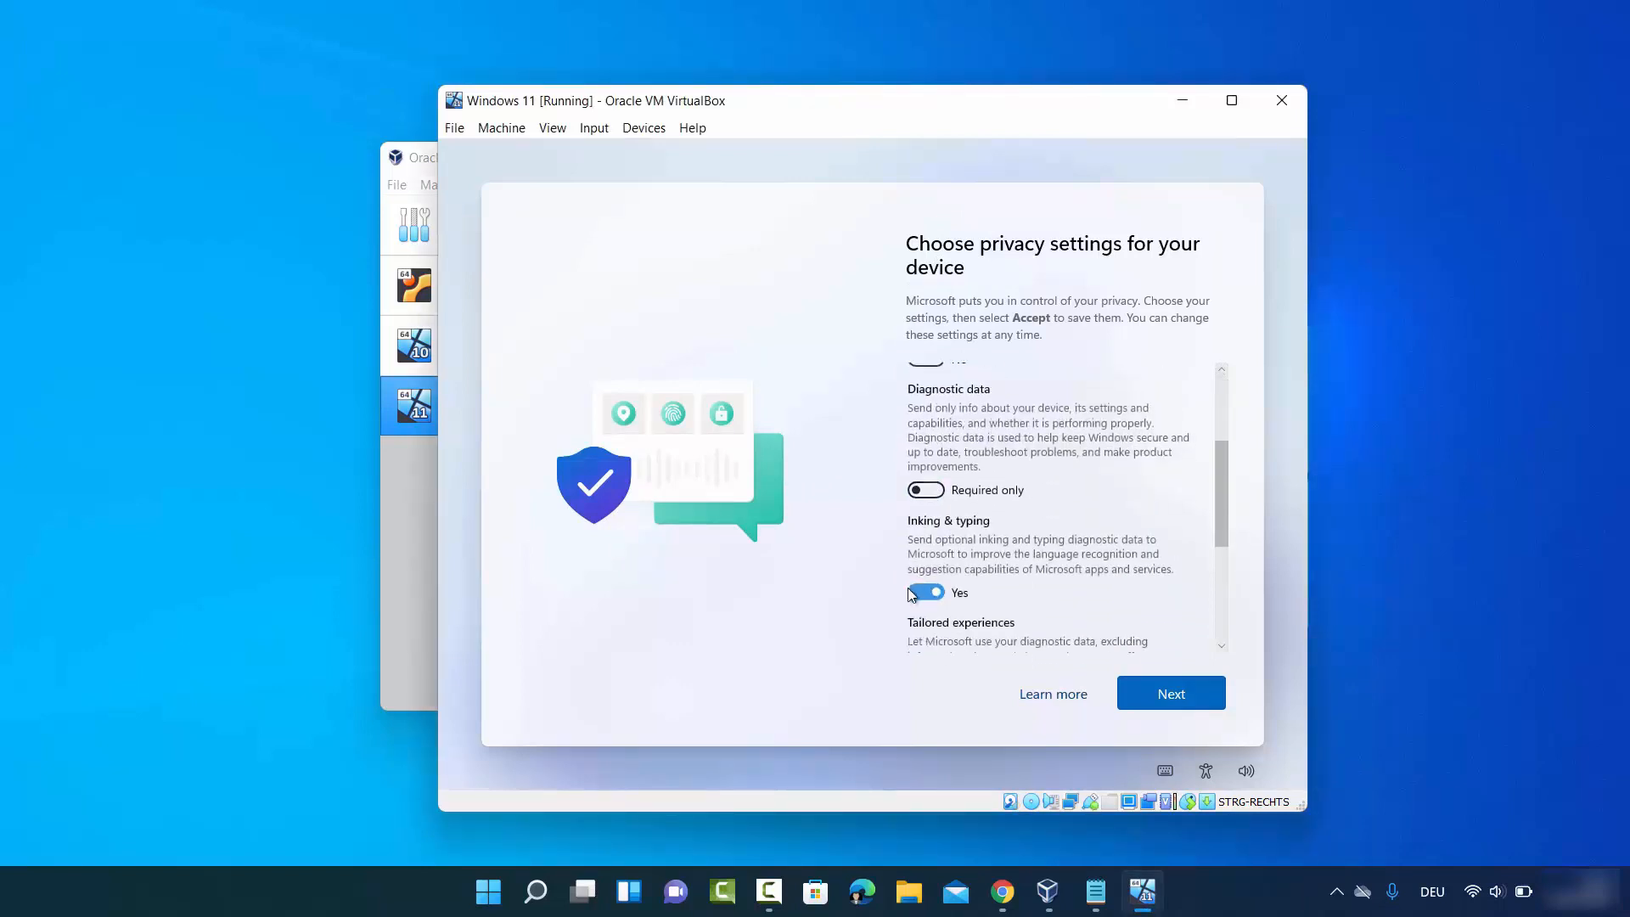
- Turn off inking and typing, tailored experiences and advertising ID, then accept the privacy settings
click(918, 586)
scroll(920, 595, down, 1)
click(921, 622)
scroll(922, 622, down, 2)
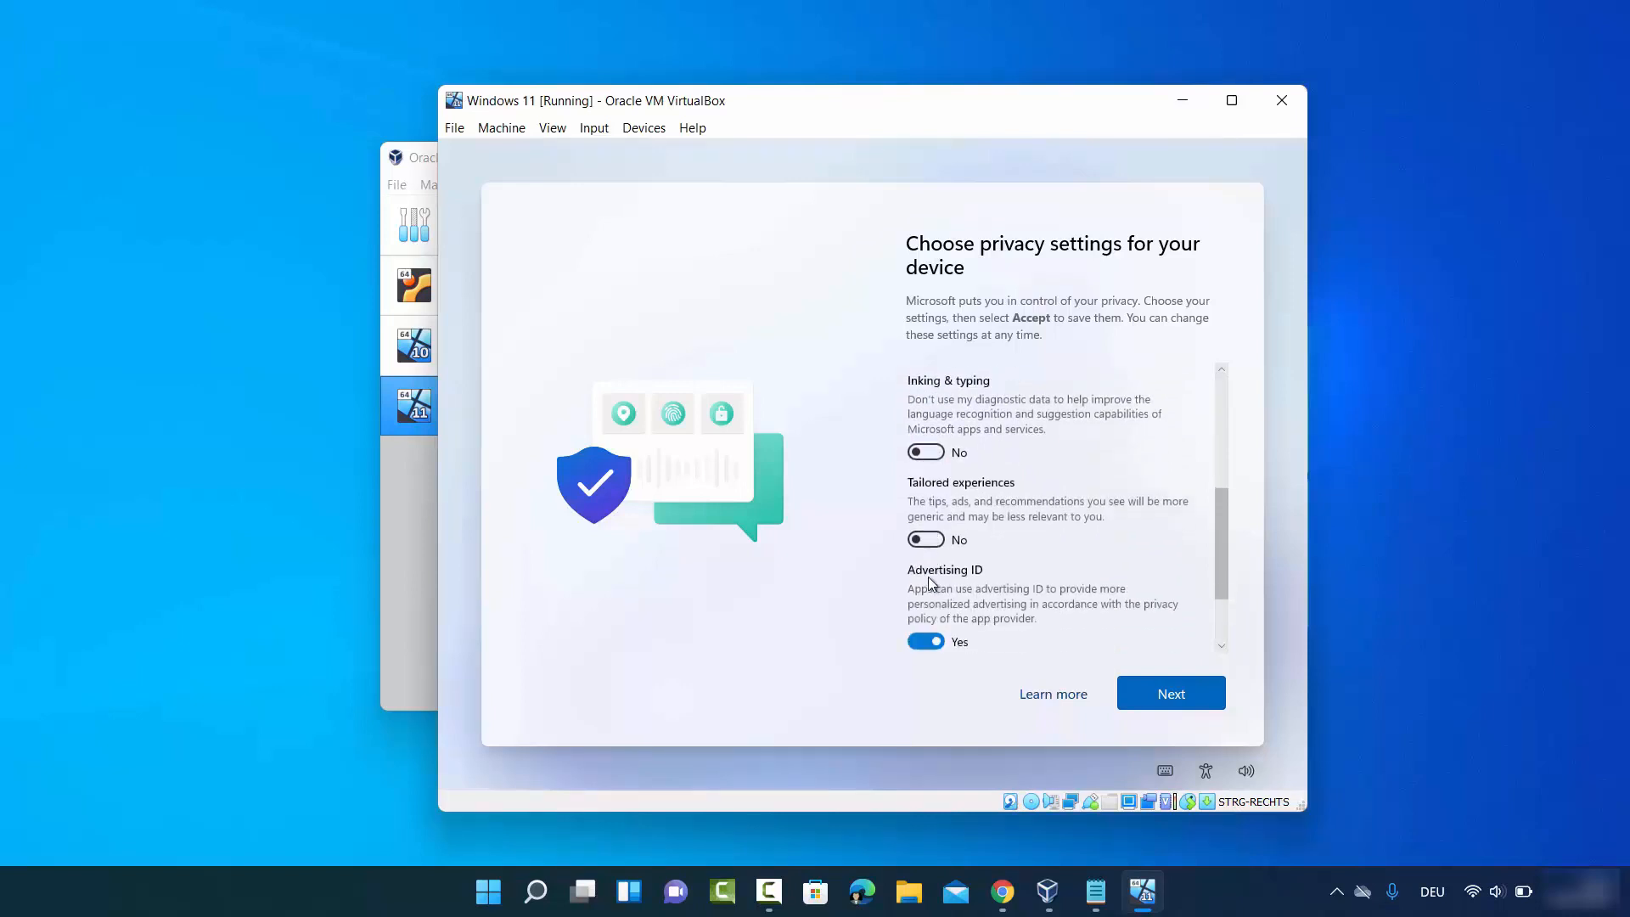
click(923, 610)
scroll(923, 610, down, 1)
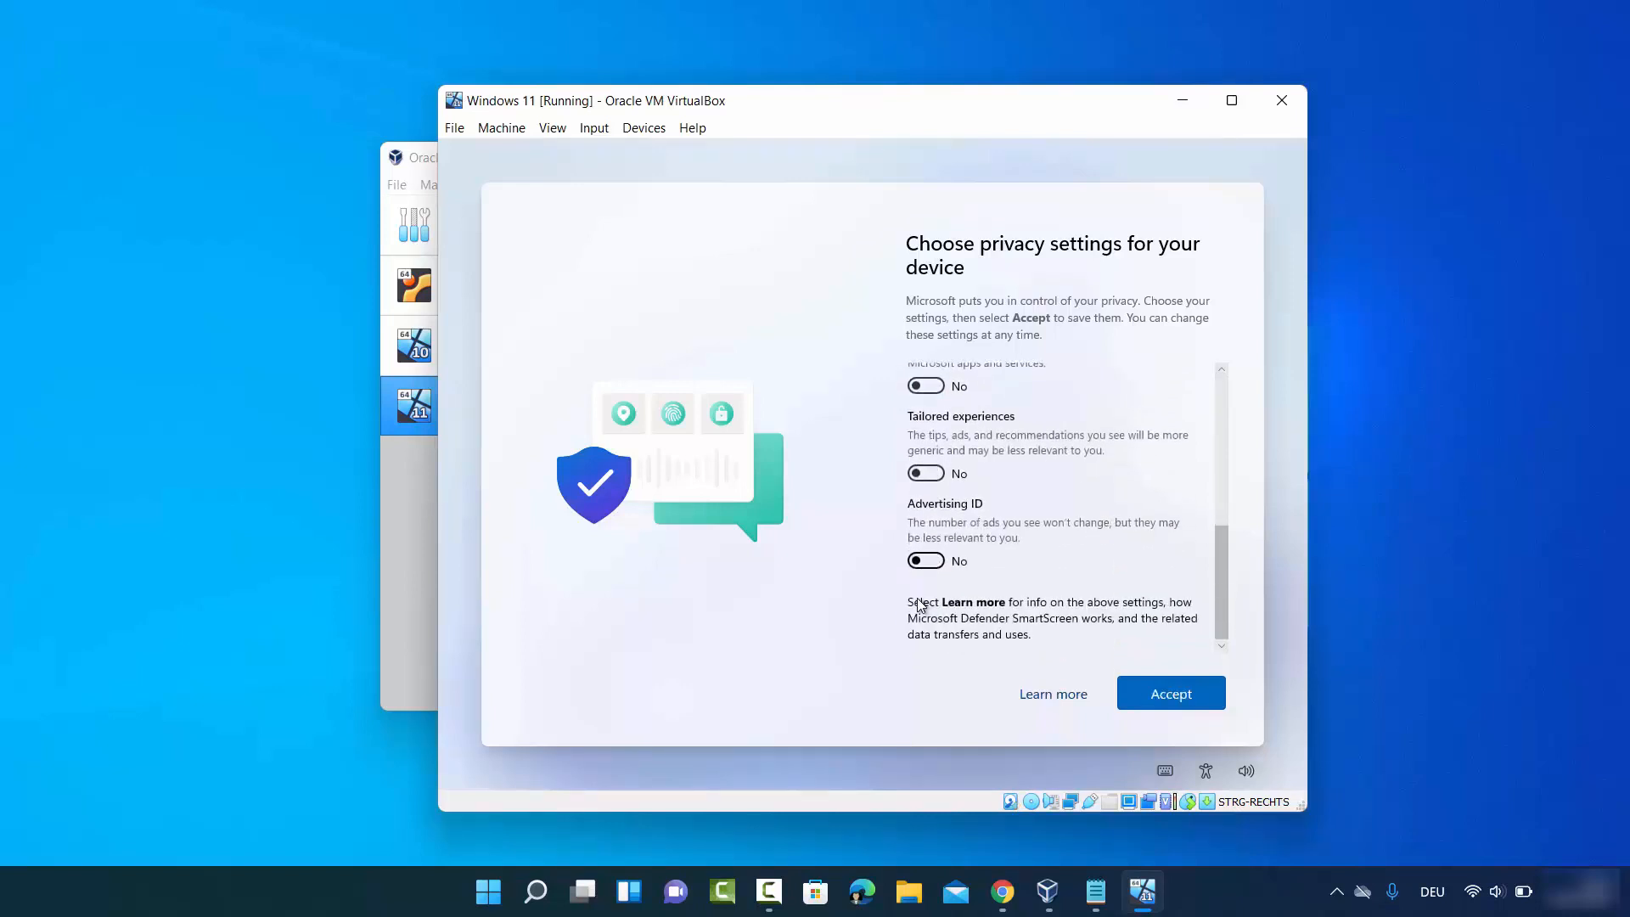
click(1156, 694)
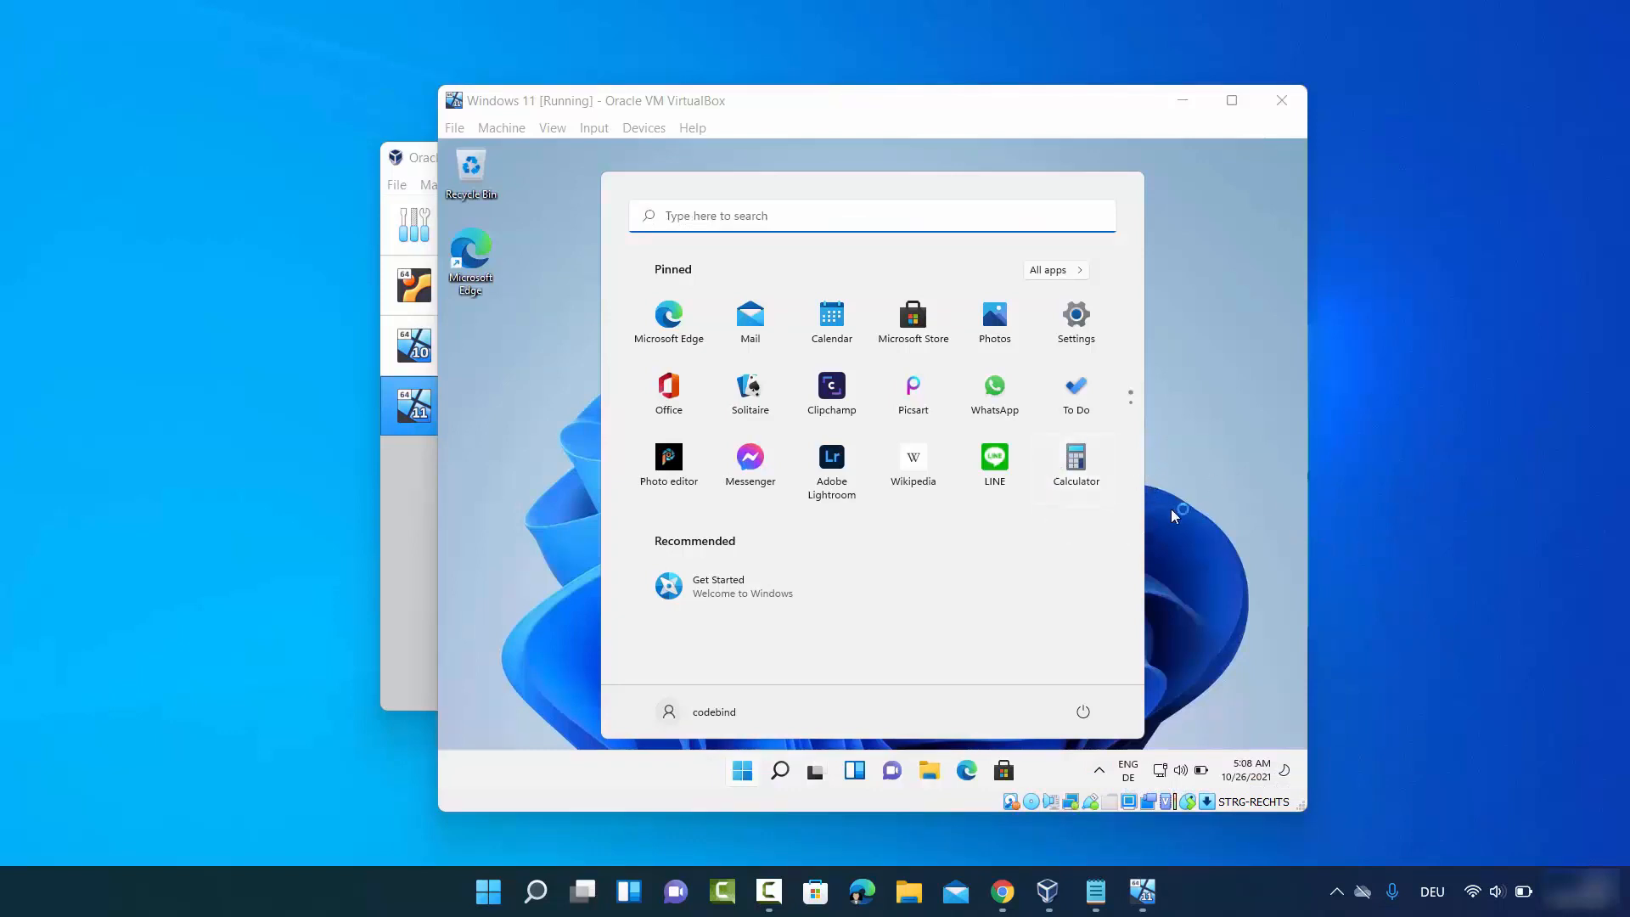
- Dismiss the guest Start menu, maximize the VM window and open the Devices menu
click(1237, 579)
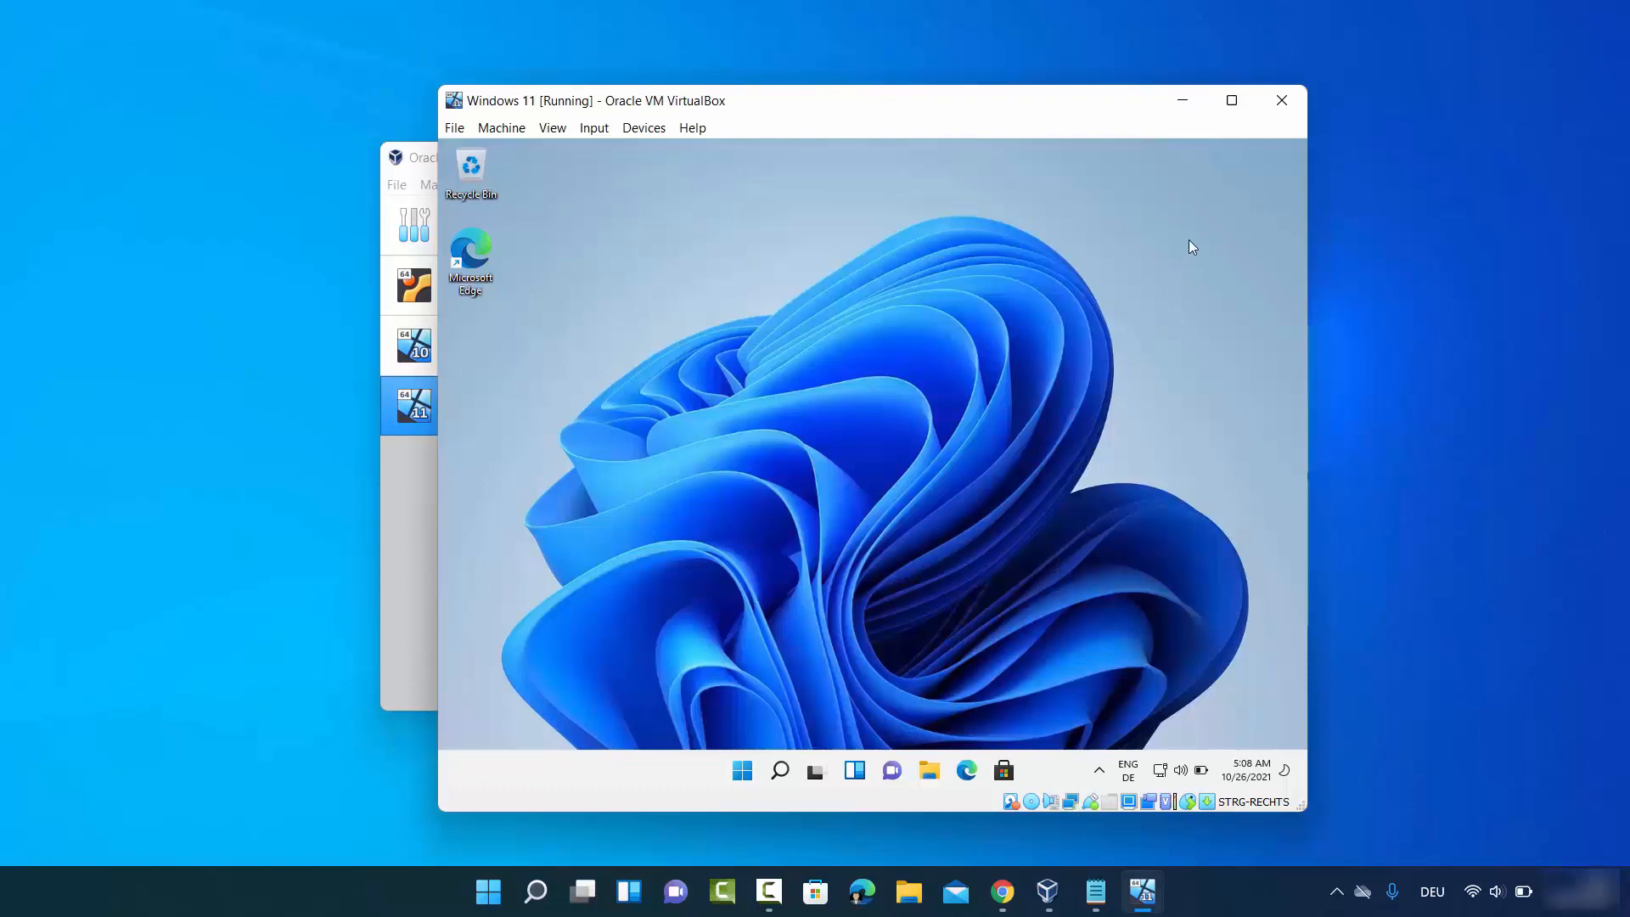
click(1232, 100)
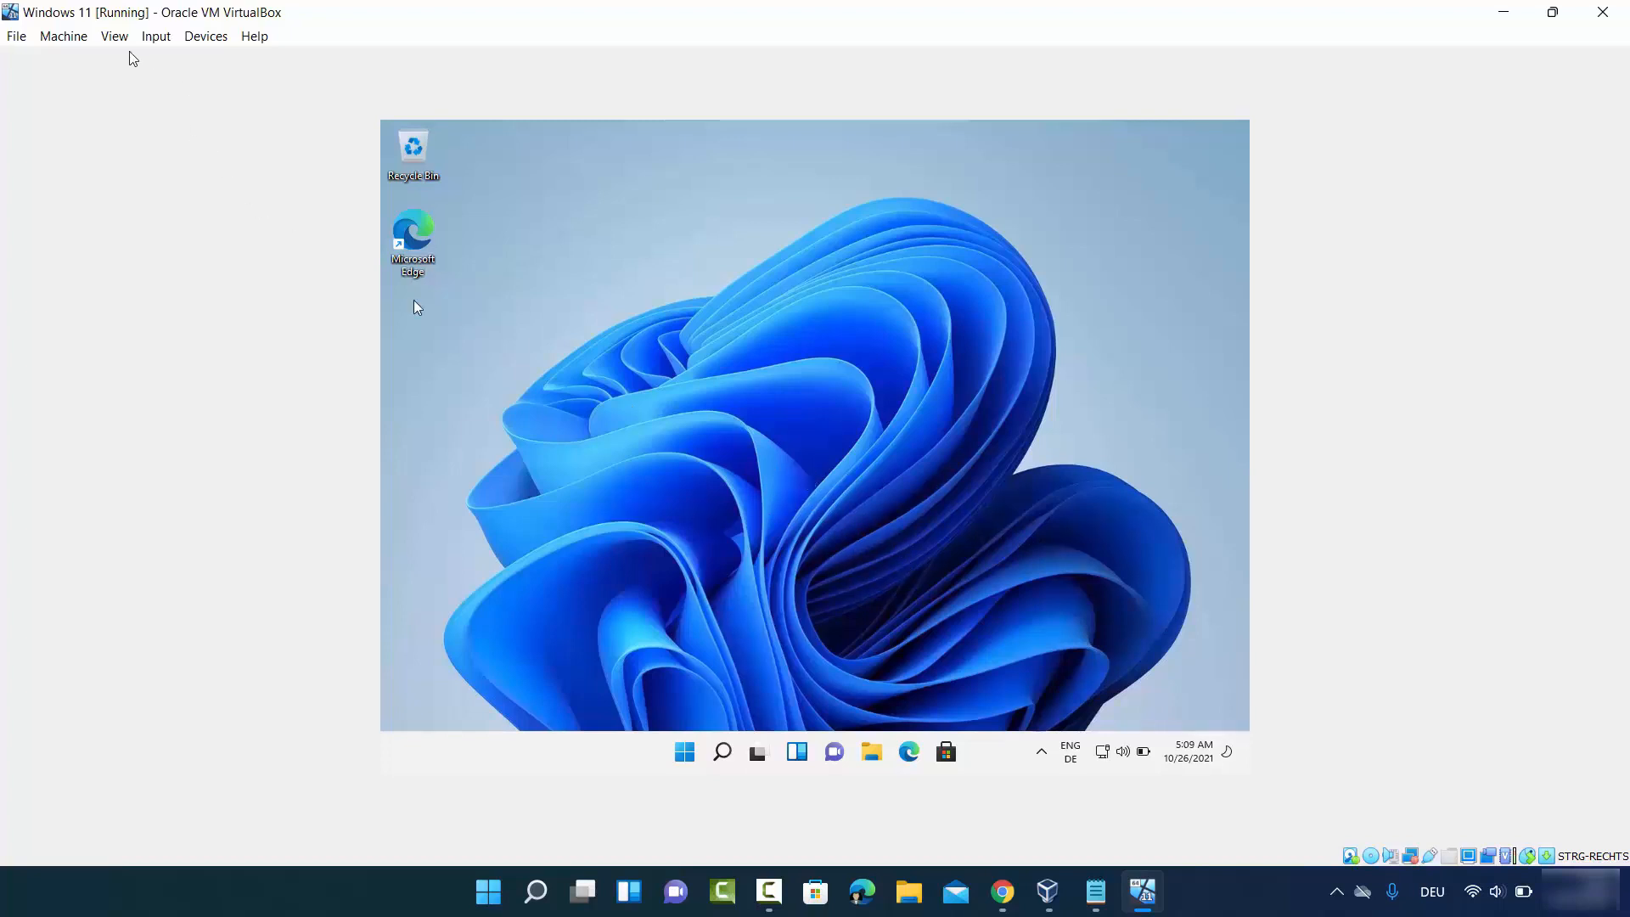
click(204, 36)
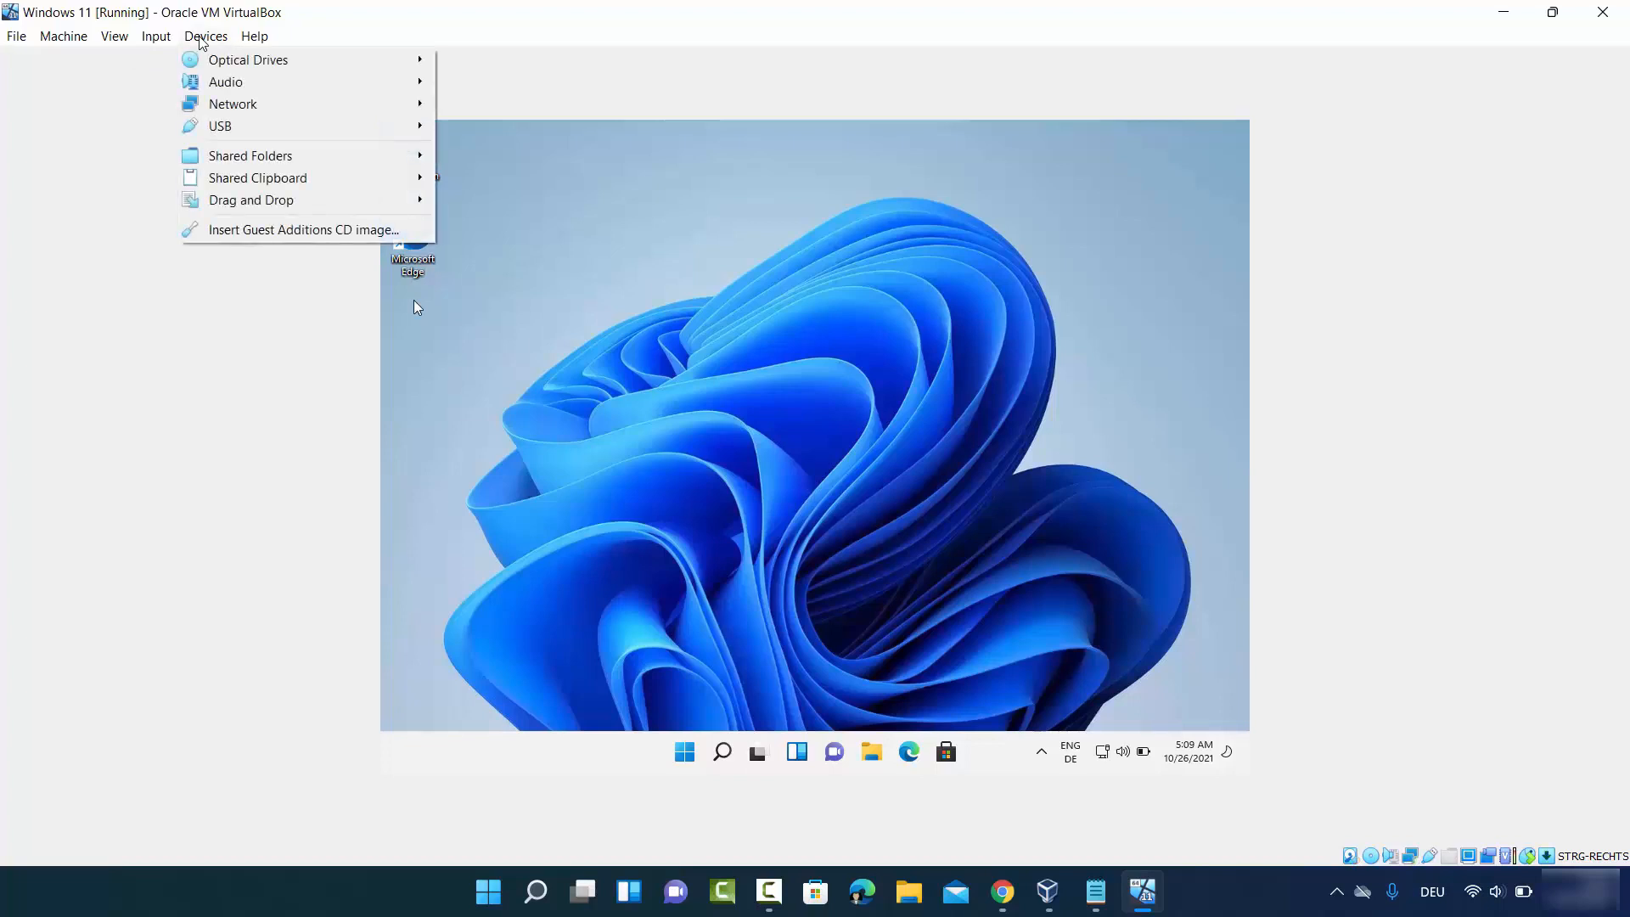
- Insert the Guest Additions CD and run VBoxWindowsAdditions from CD Drive (D:), allowing it to make changes
click(274, 231)
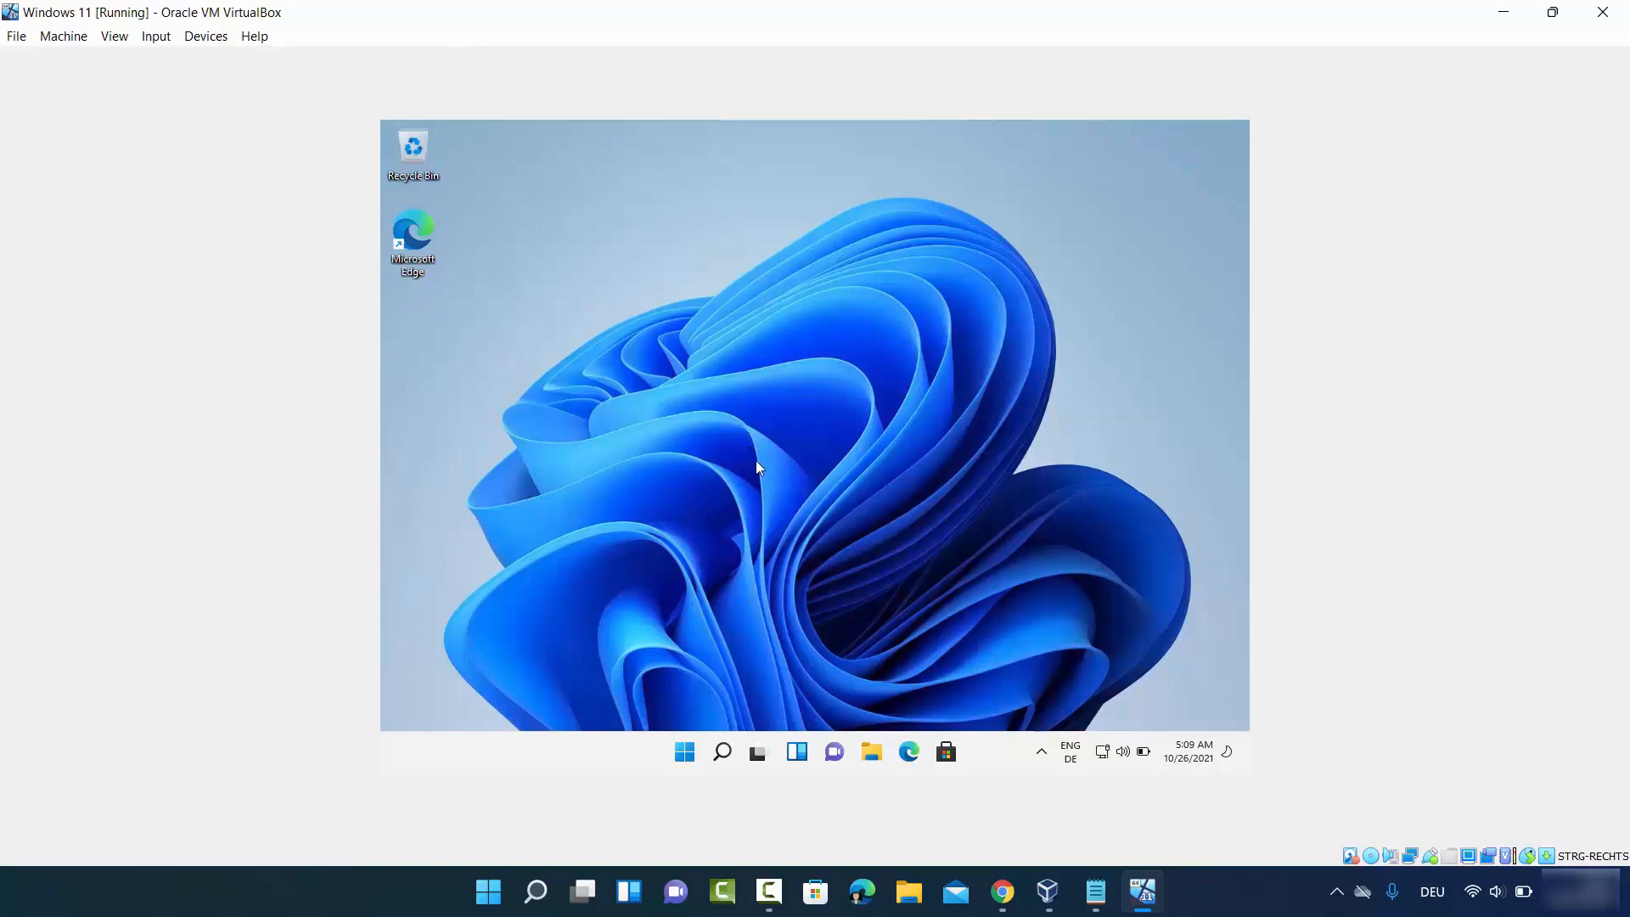
click(872, 753)
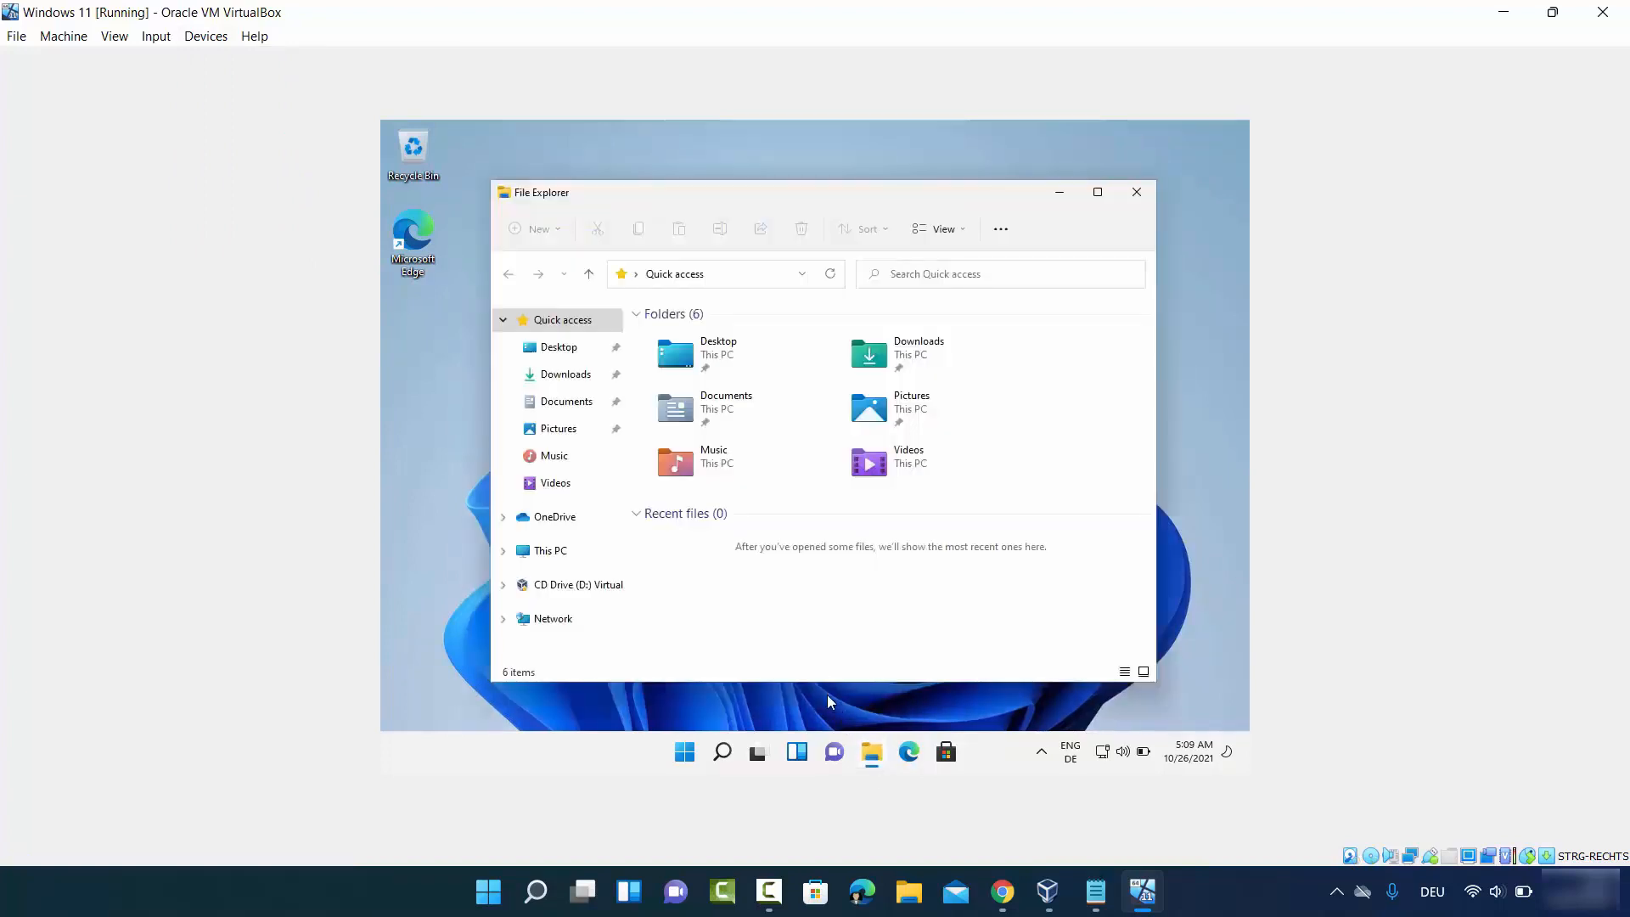
click(552, 554)
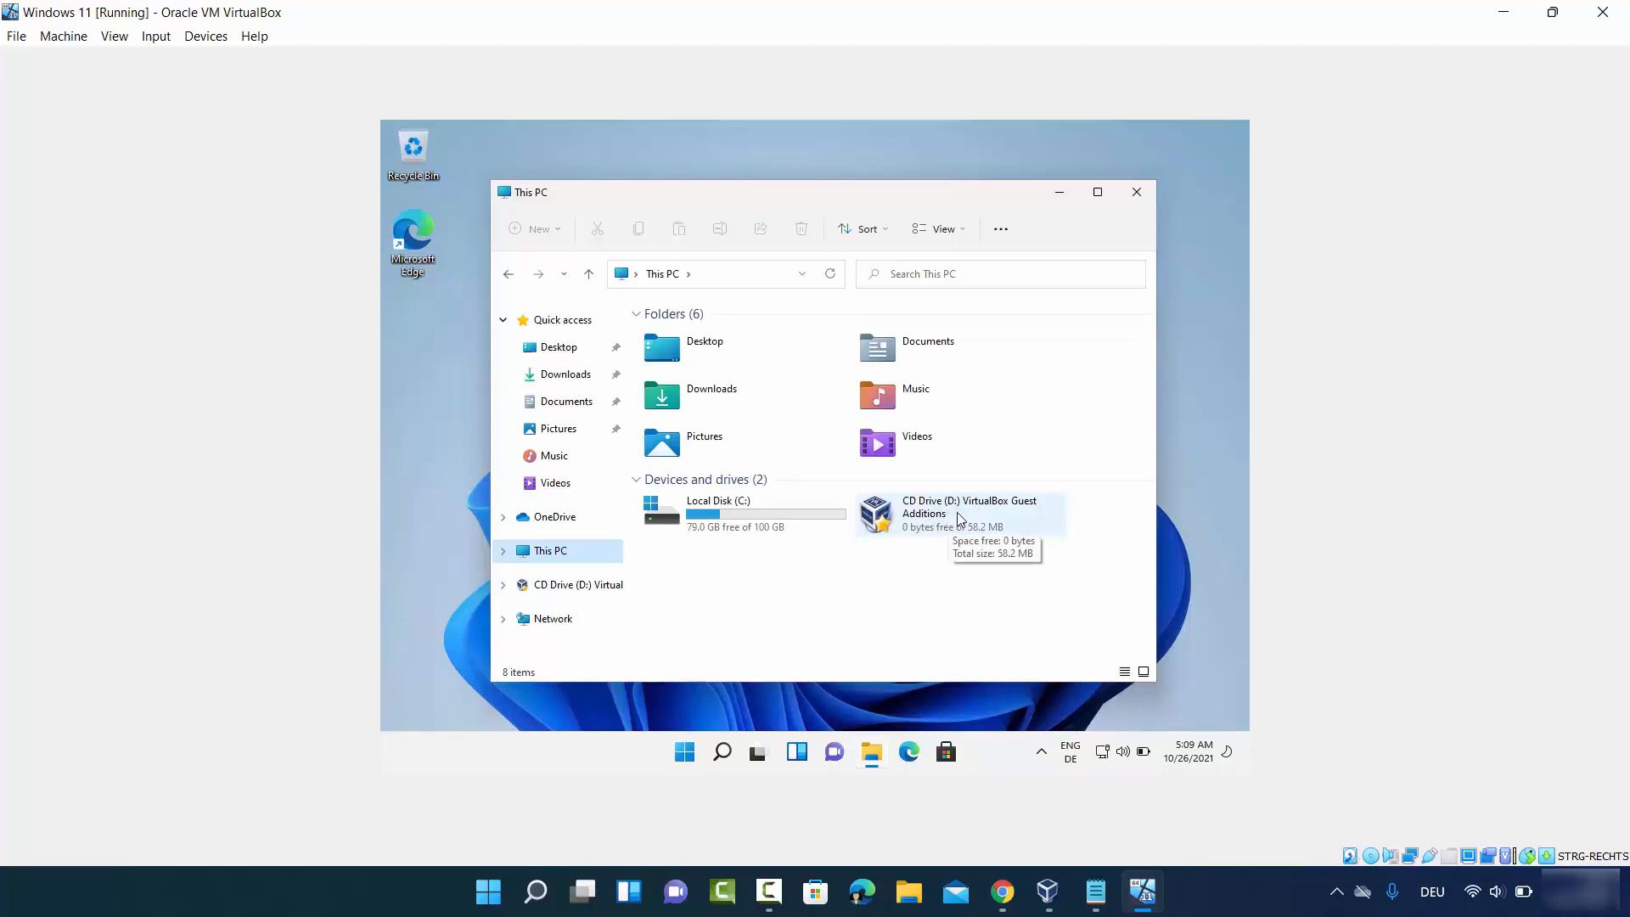
double_click(960, 518)
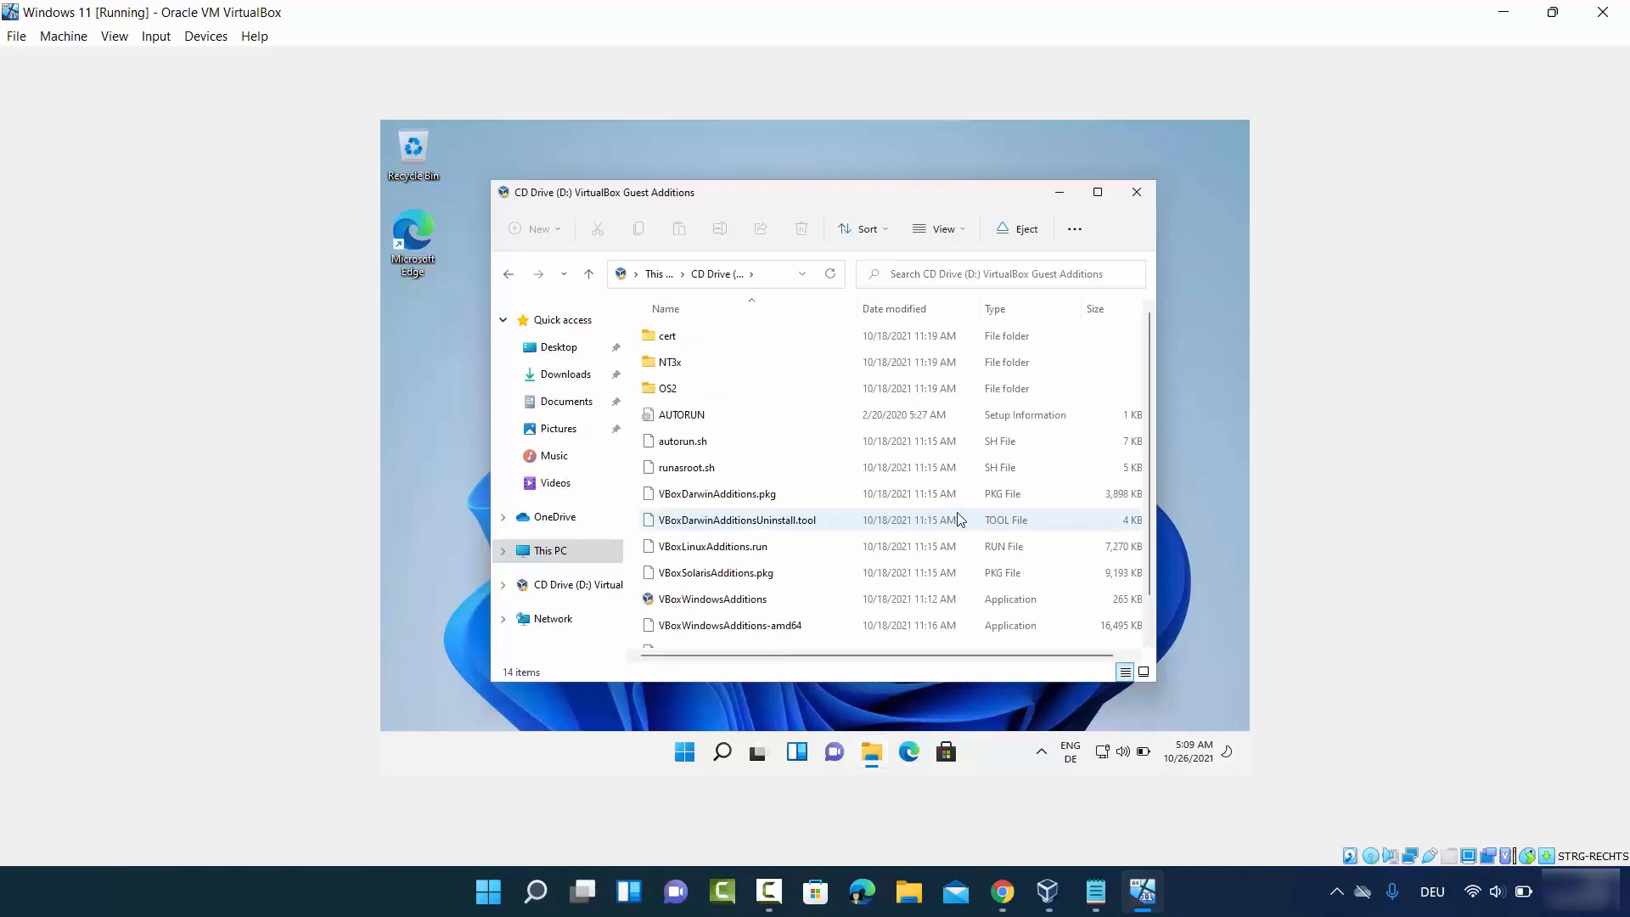
scroll(833, 479, down, 1)
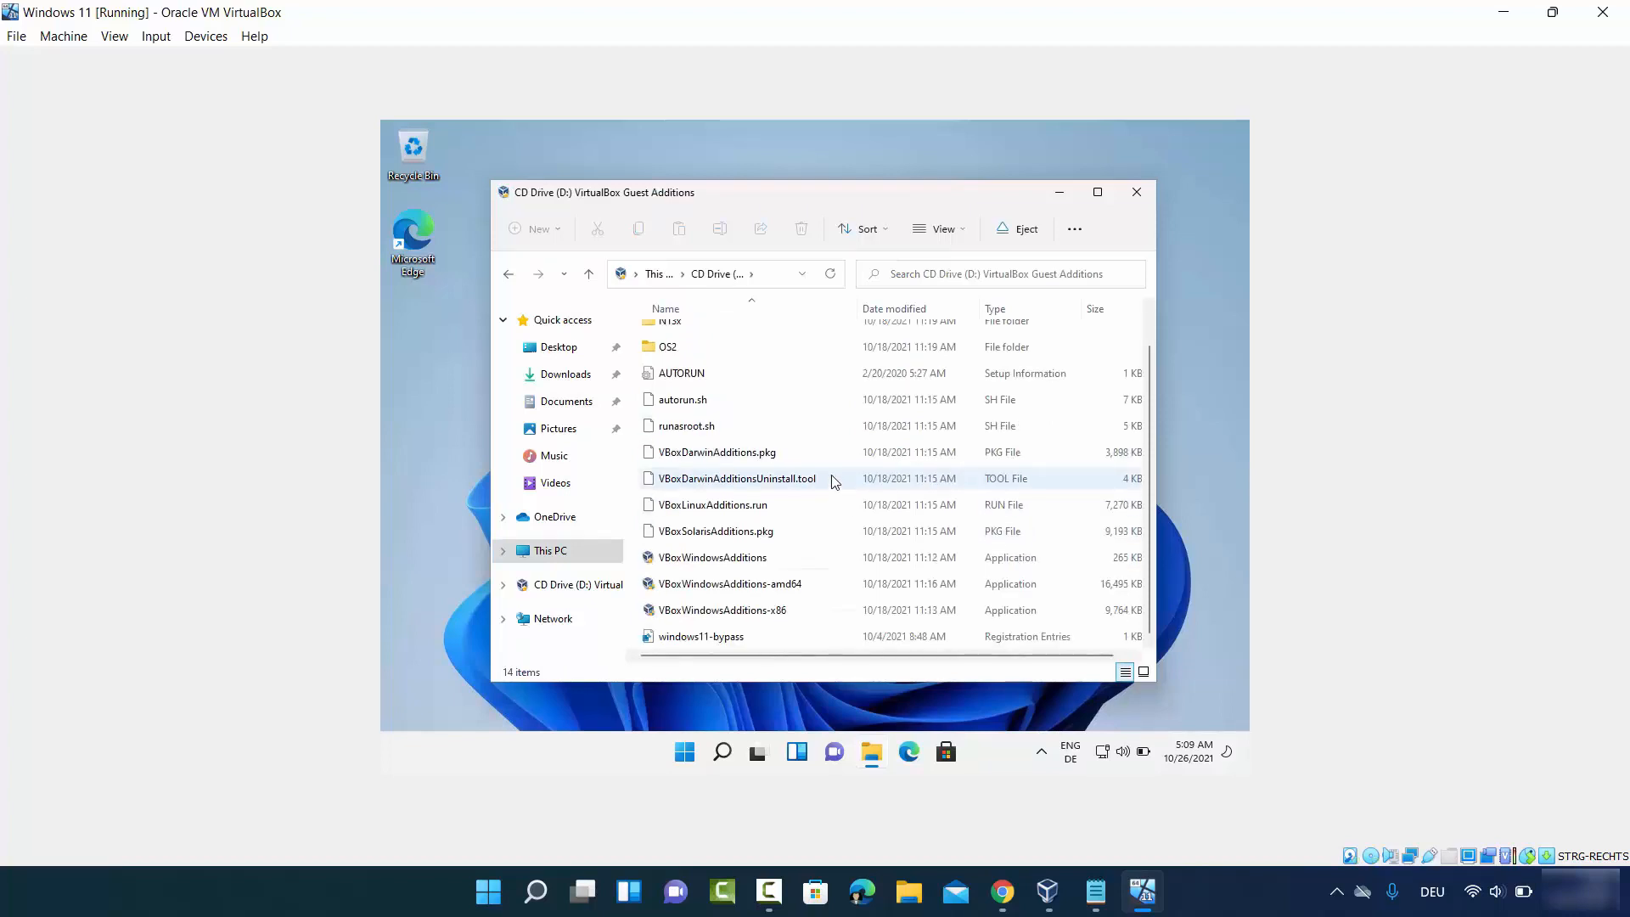
double_click(739, 566)
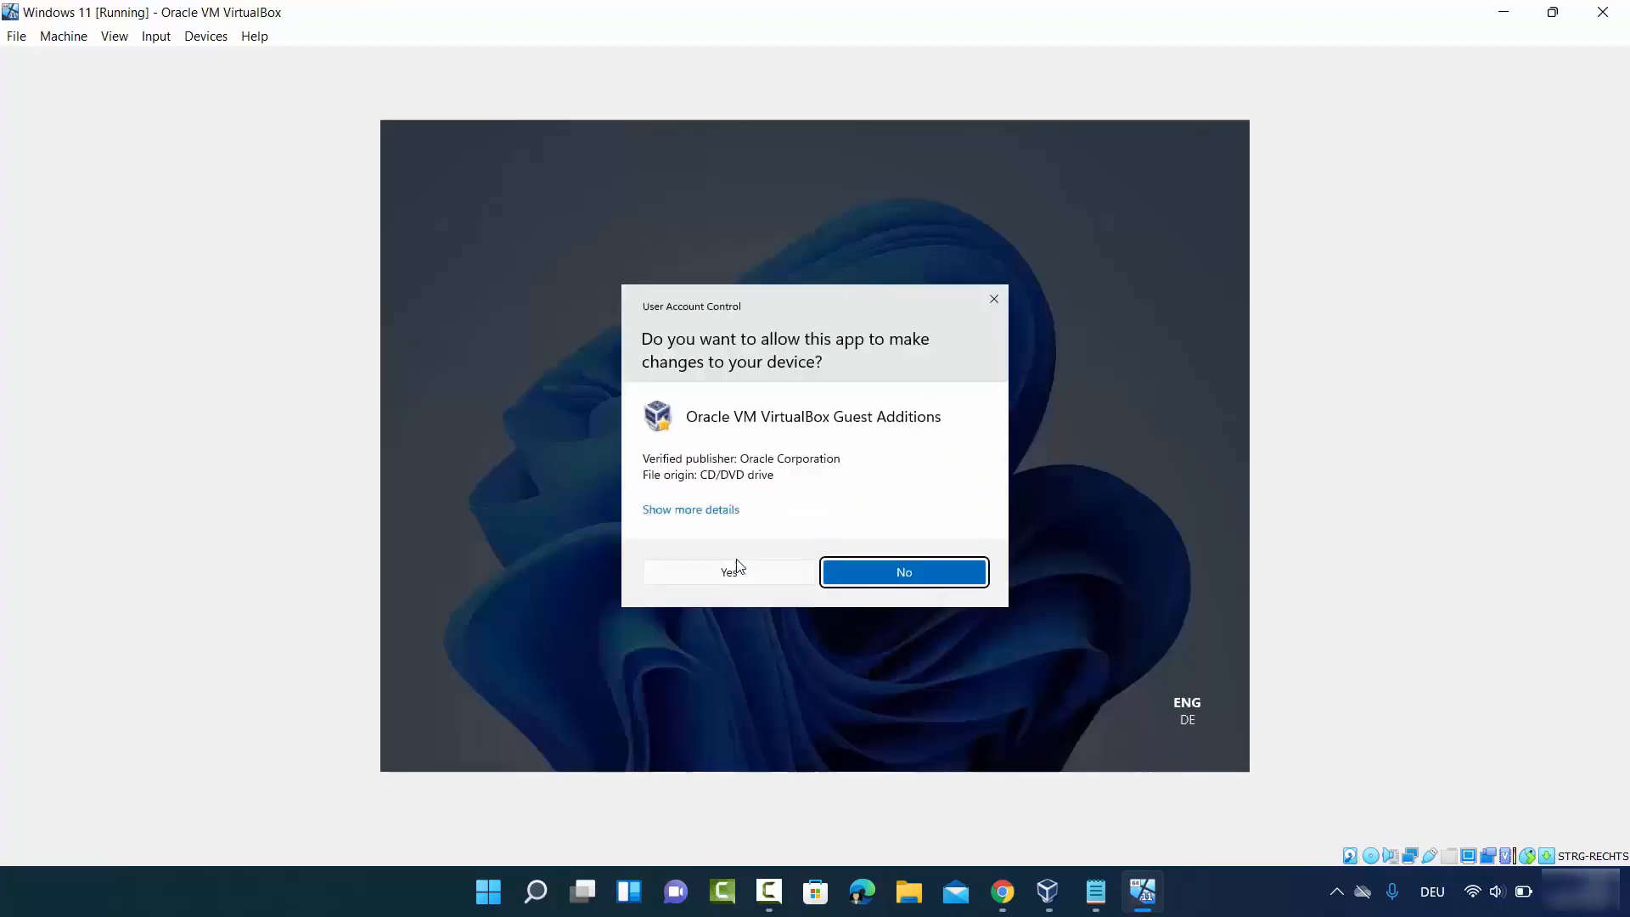
click(775, 575)
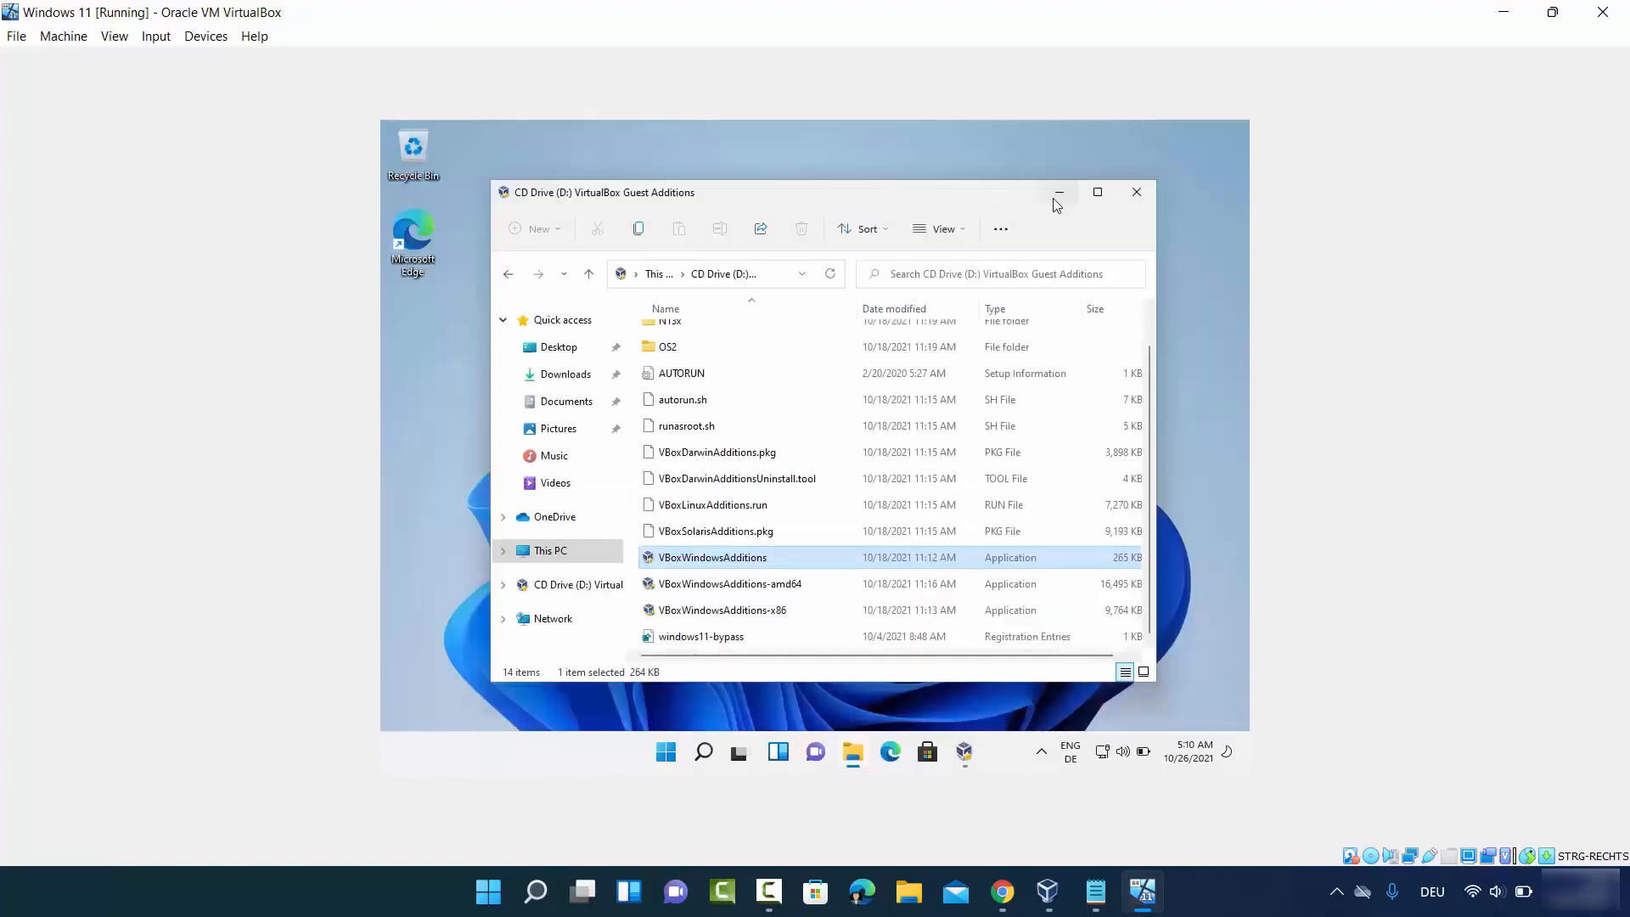
click(1057, 194)
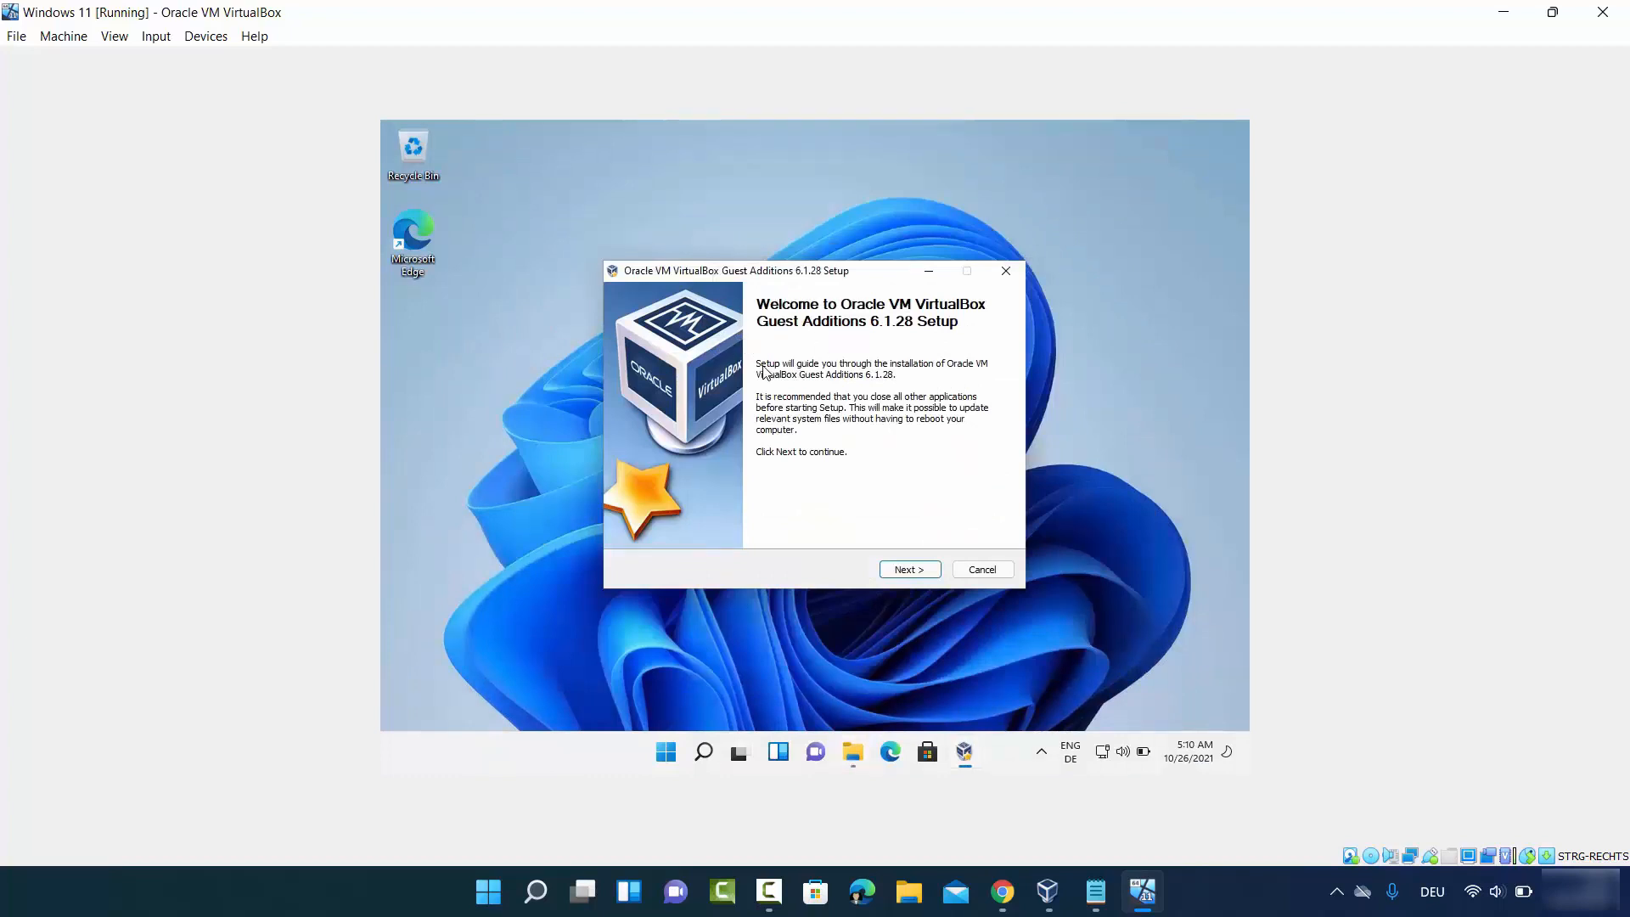
- Install Guest Additions 6.1.28 with default folder and components, trust the Oracle driver, and reboot now
click(907, 569)
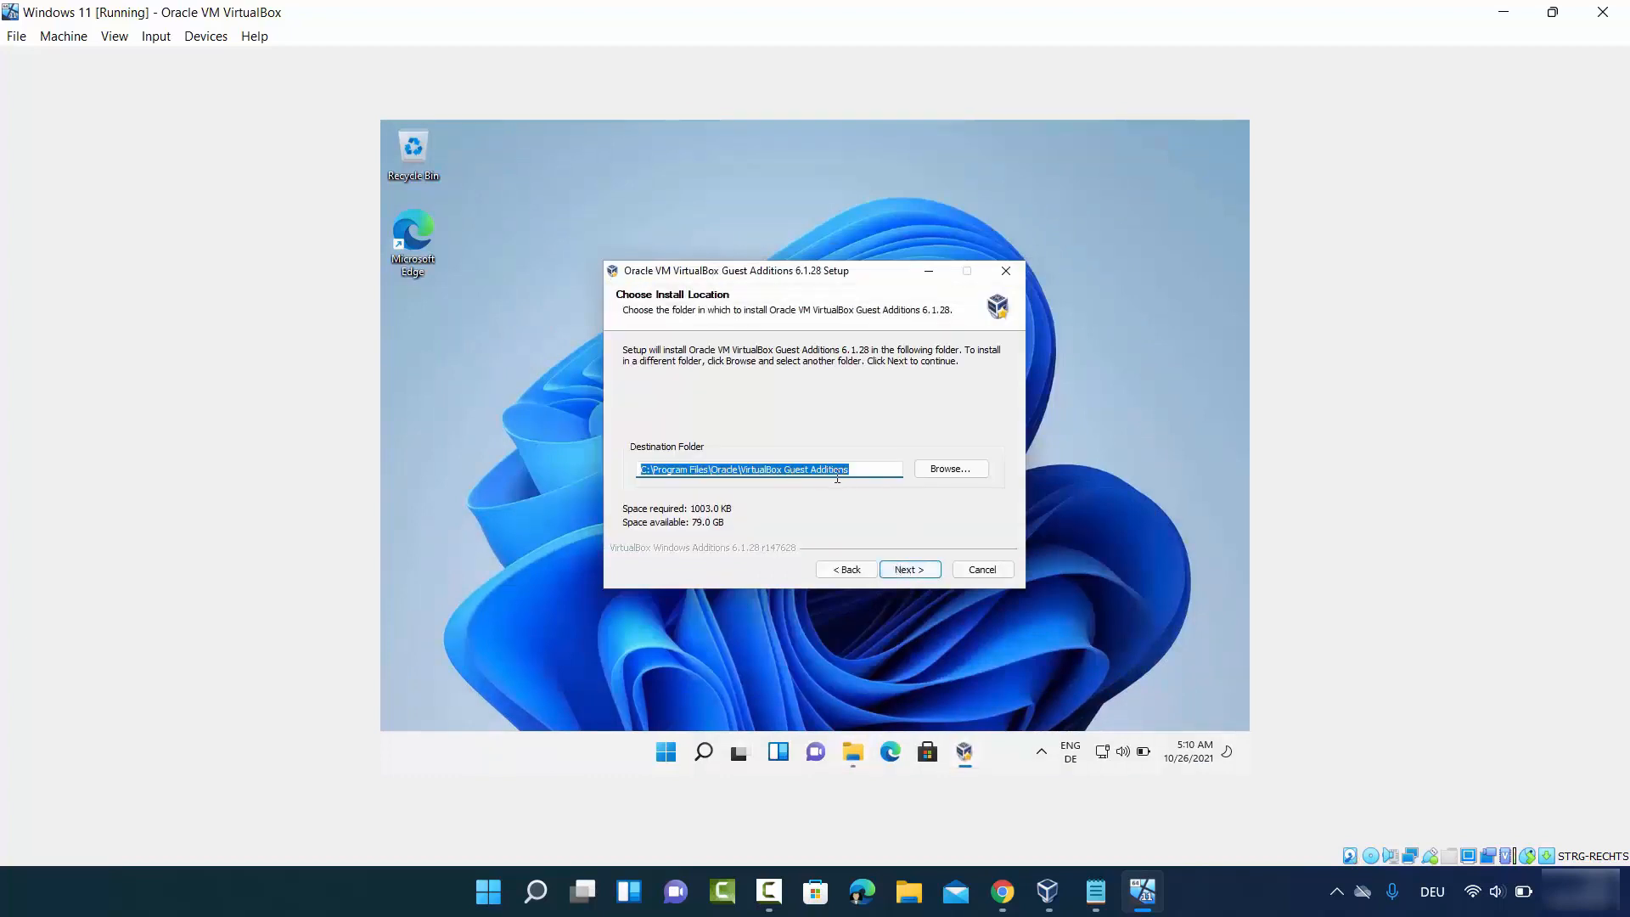
click(907, 570)
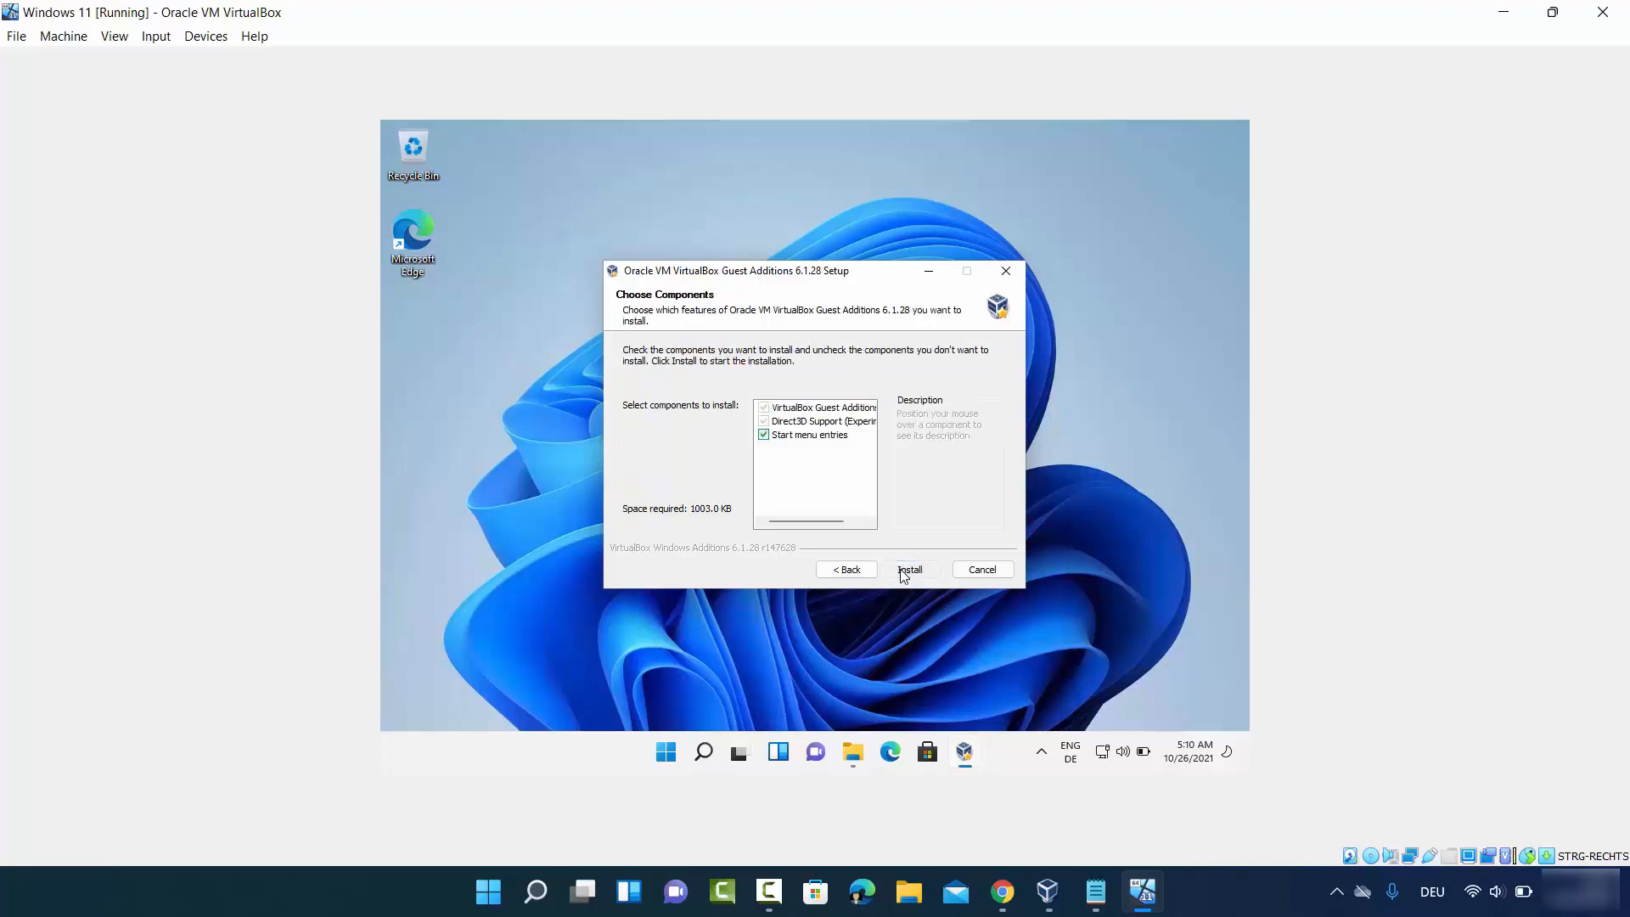
click(904, 574)
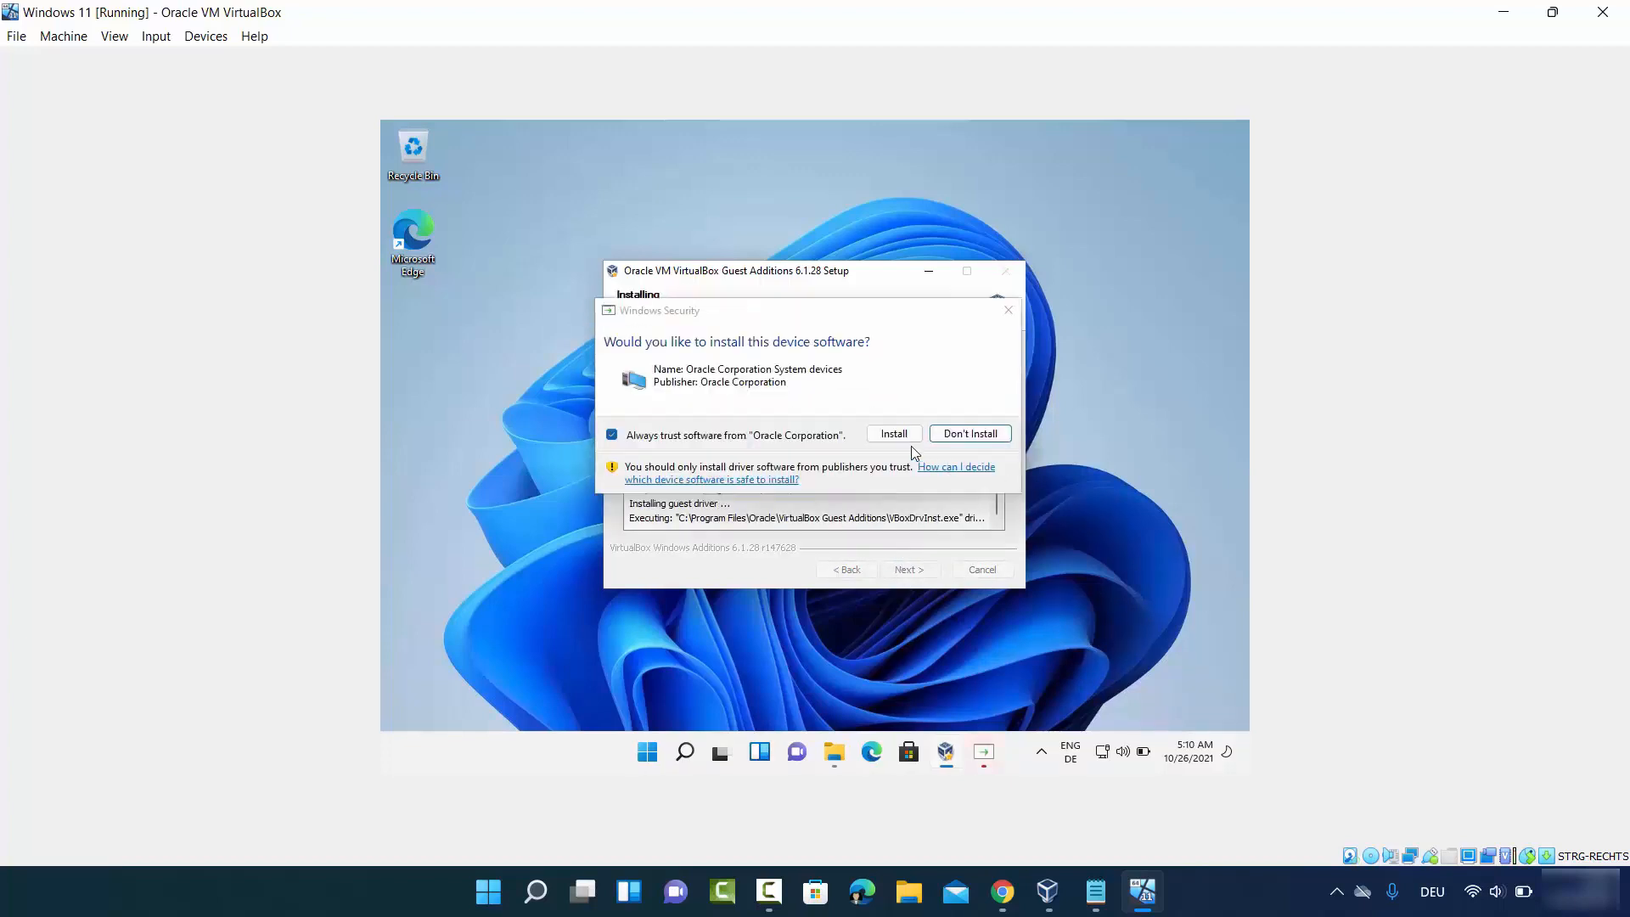
click(887, 434)
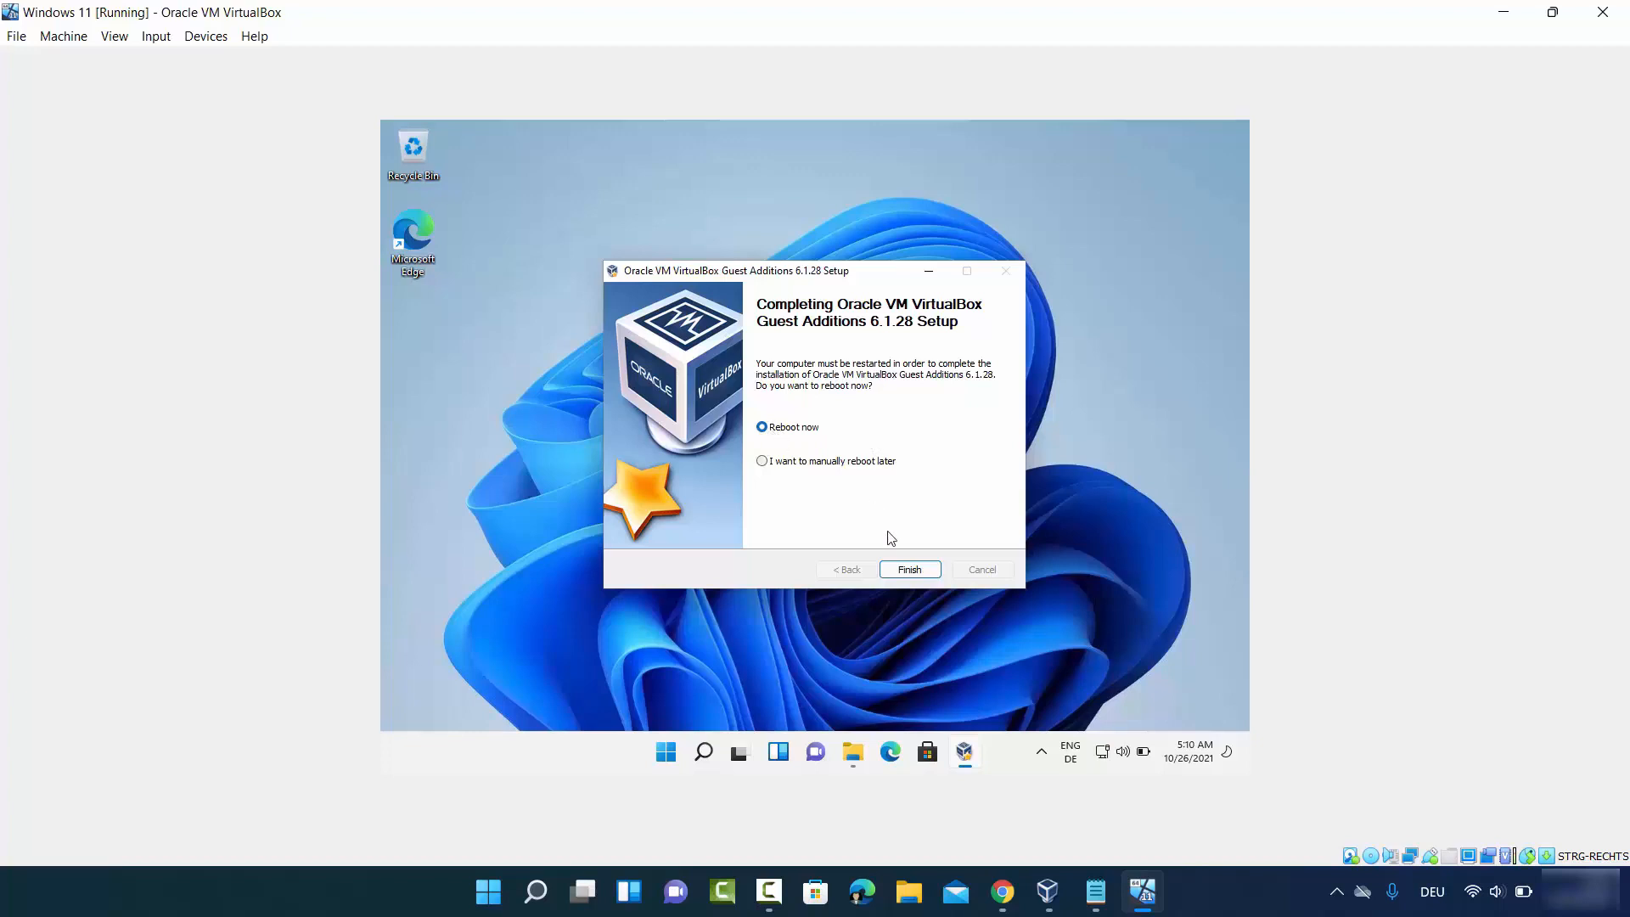
click(910, 571)
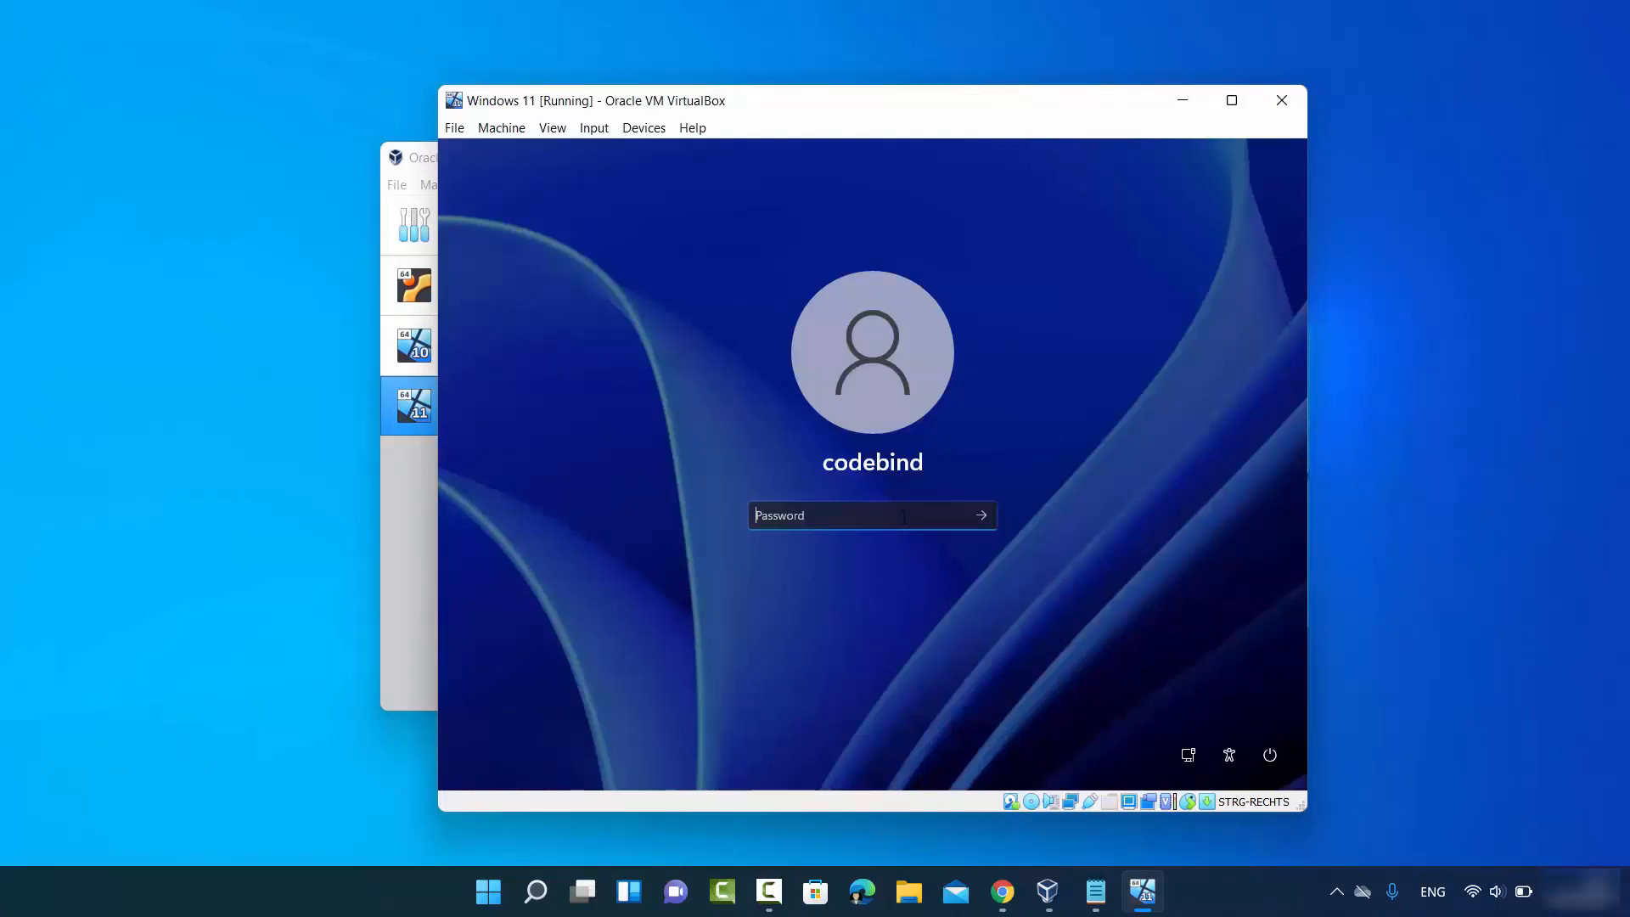
- Sign back into Windows 11 with the account password and maximize the VirtualBox window
text(******)
key(Return)
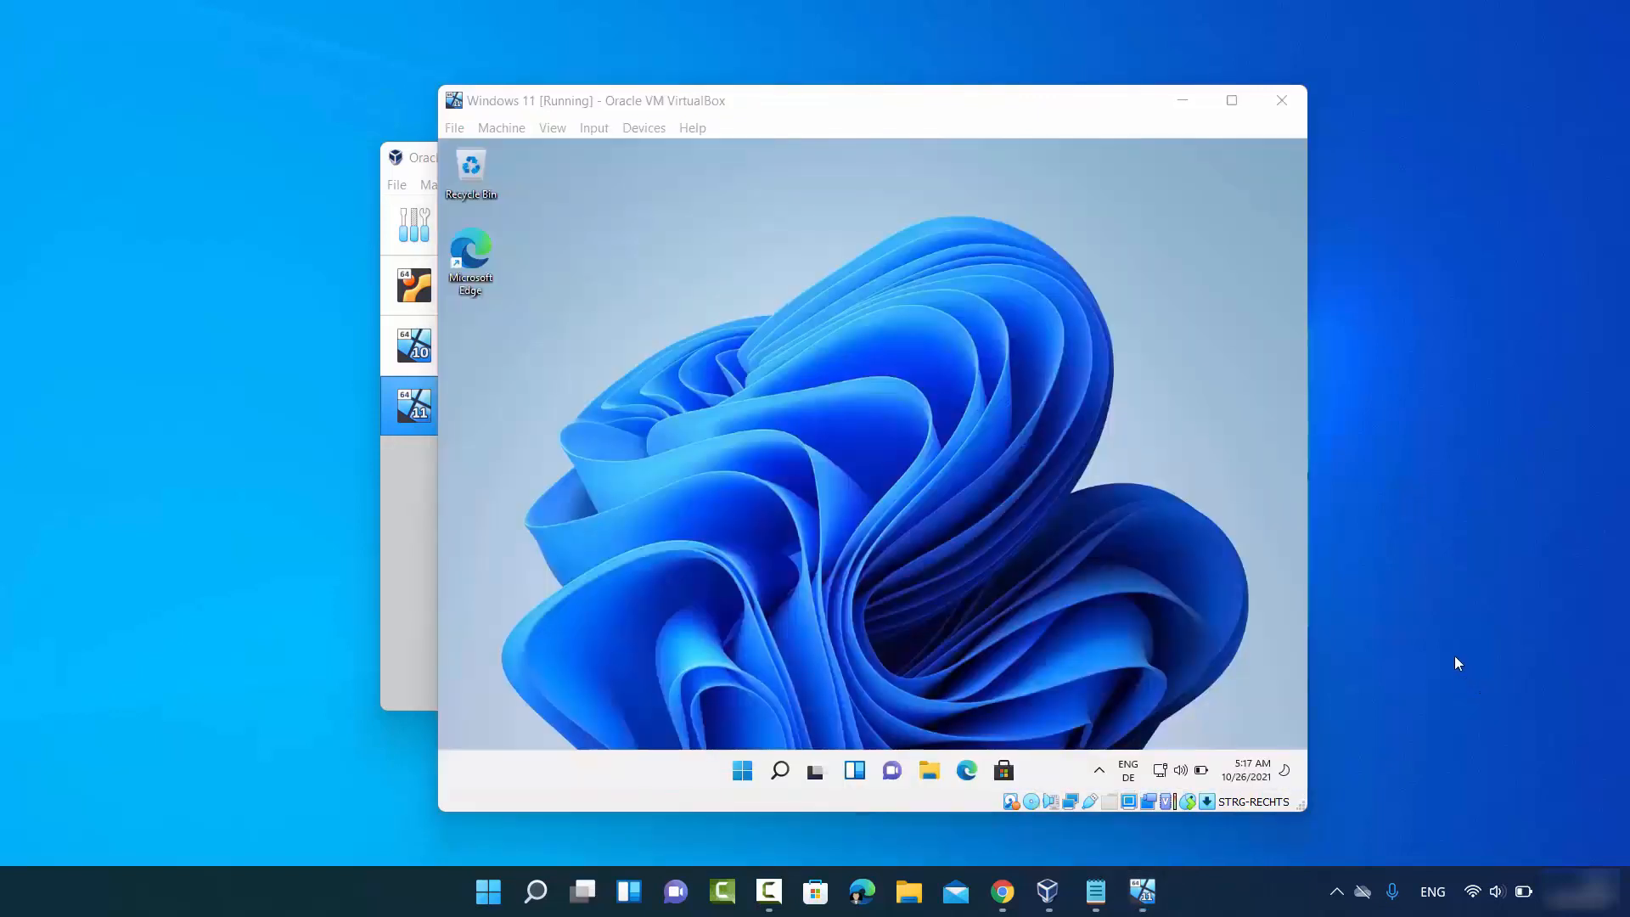
click(1232, 106)
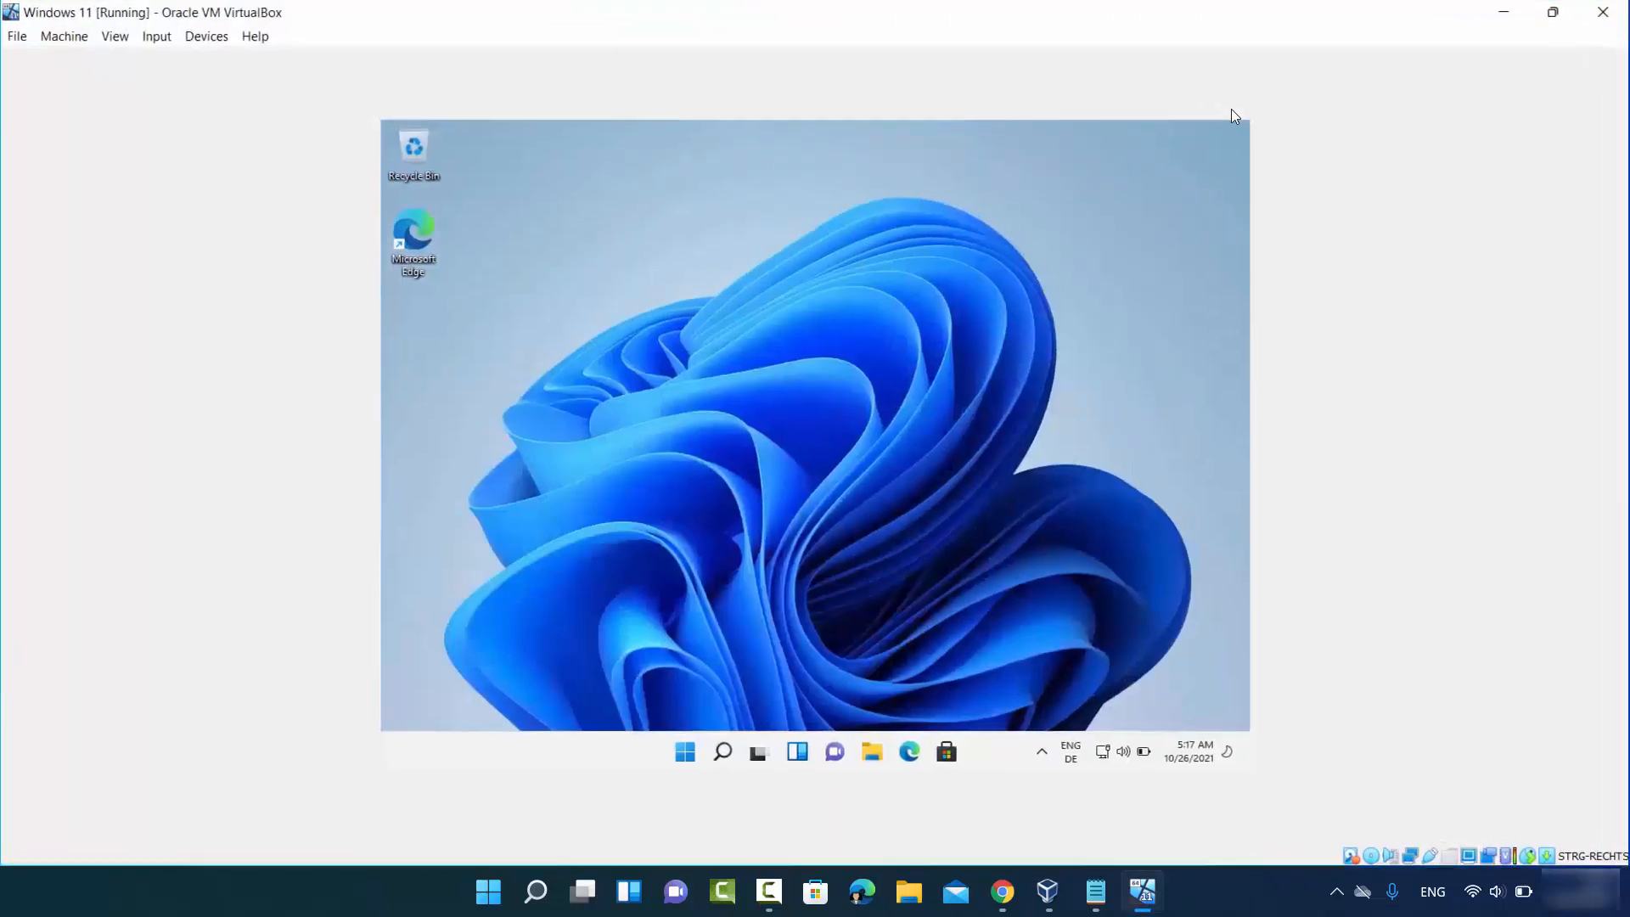